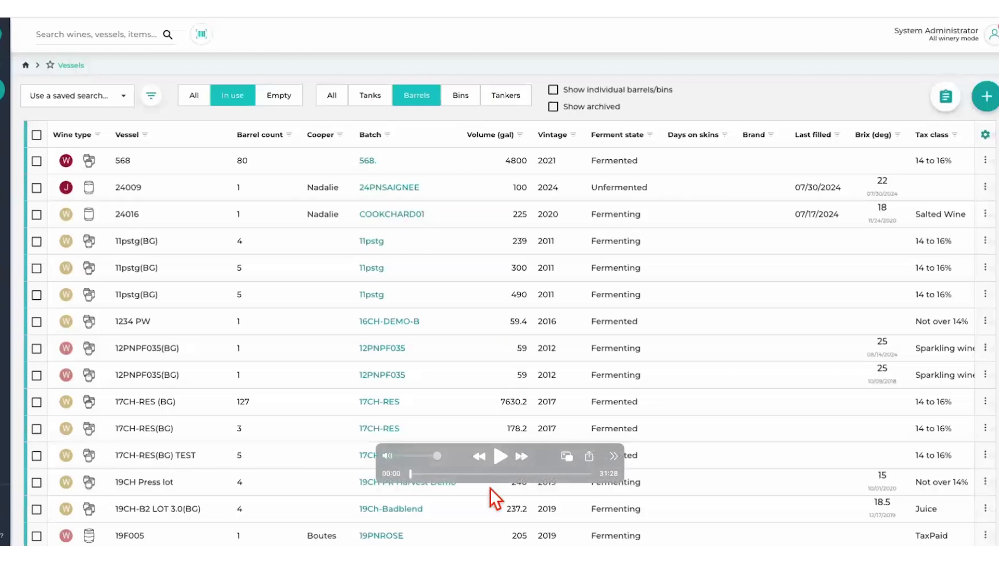
click(499, 458)
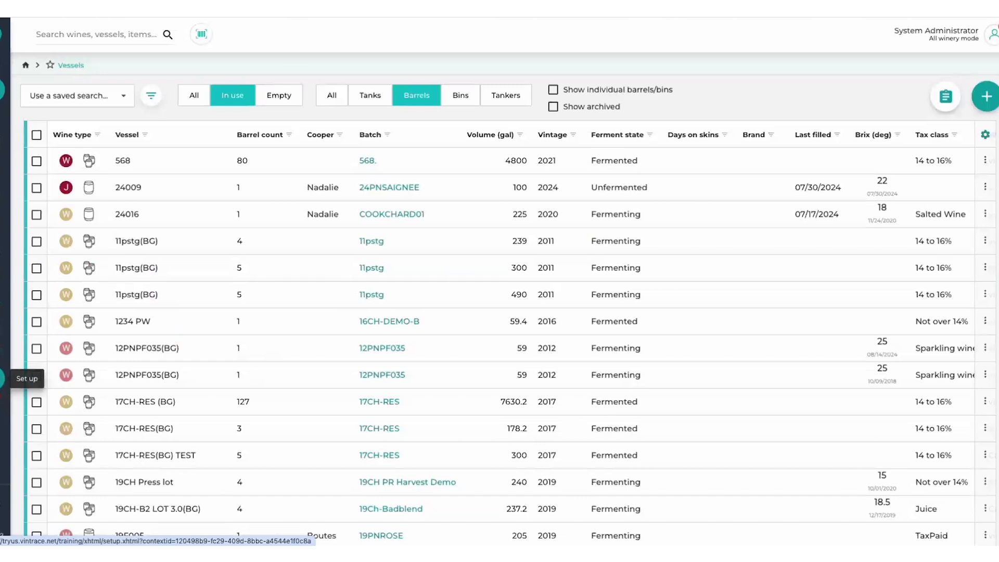
- Open the Metrics configuration from the Lab category of the winery setup
click(2, 378)
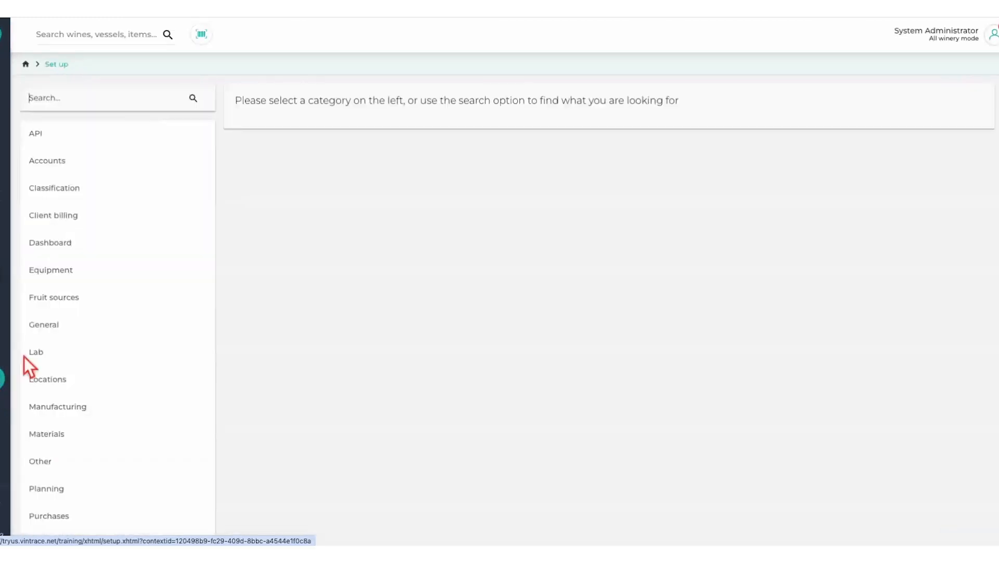
click(41, 355)
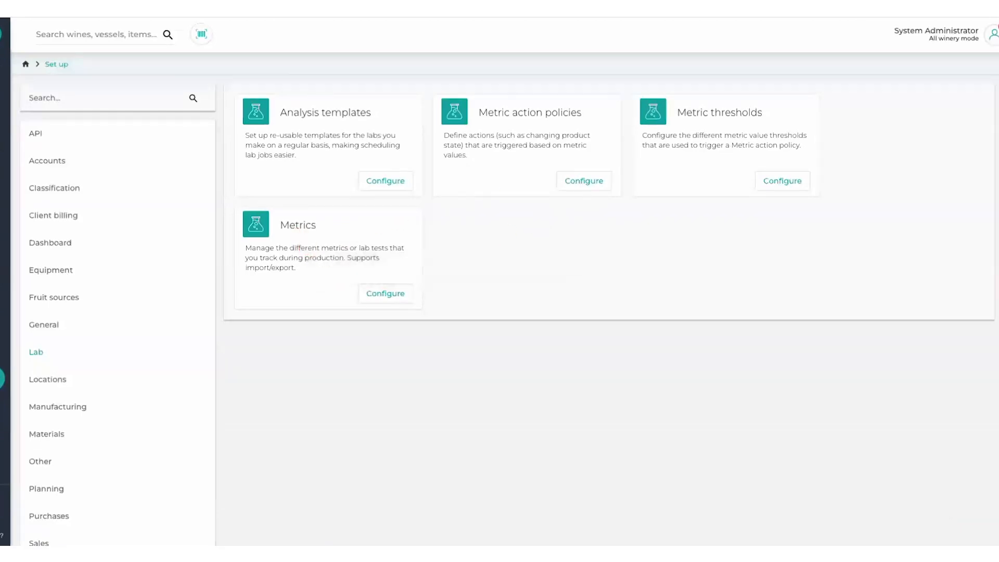
click(388, 293)
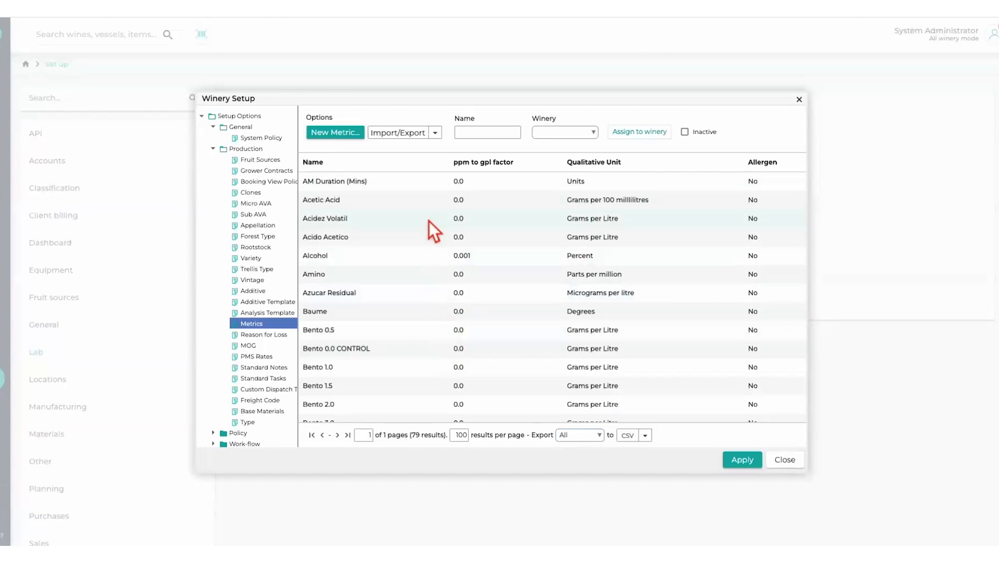
- Start a new metric, try saving it blank to check the mandatory fields, and view the Qualitative Unit options
click(338, 135)
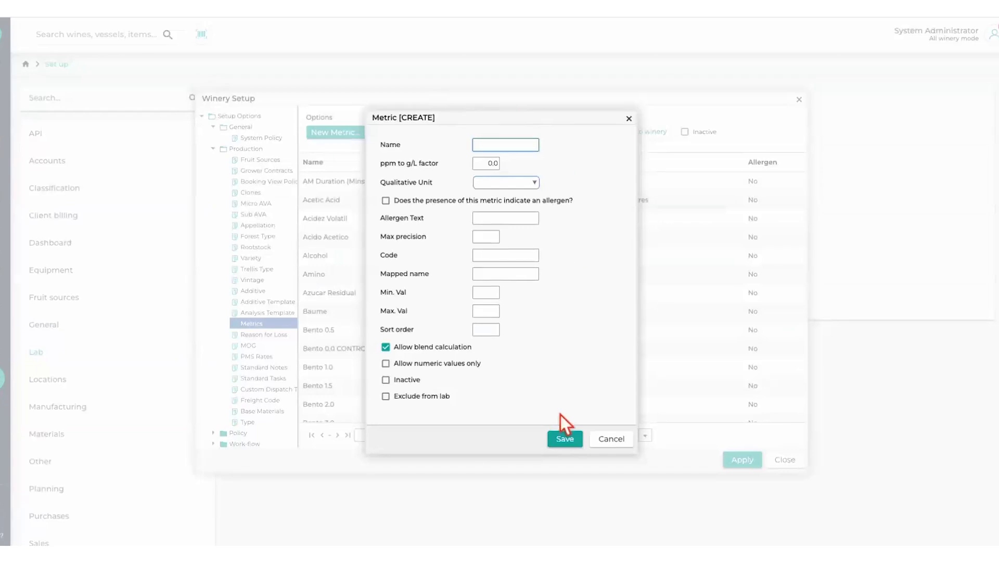
click(564, 439)
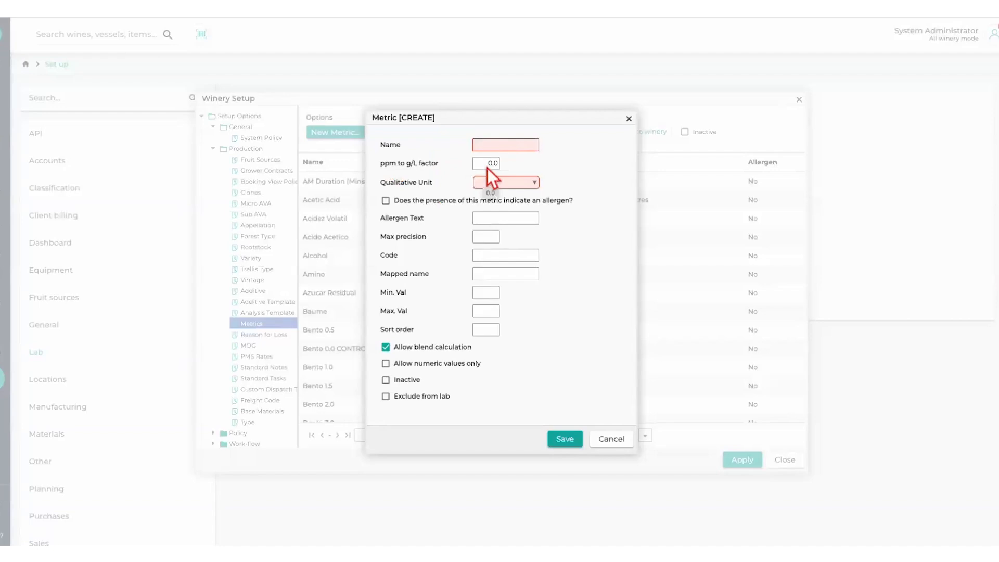
click(537, 183)
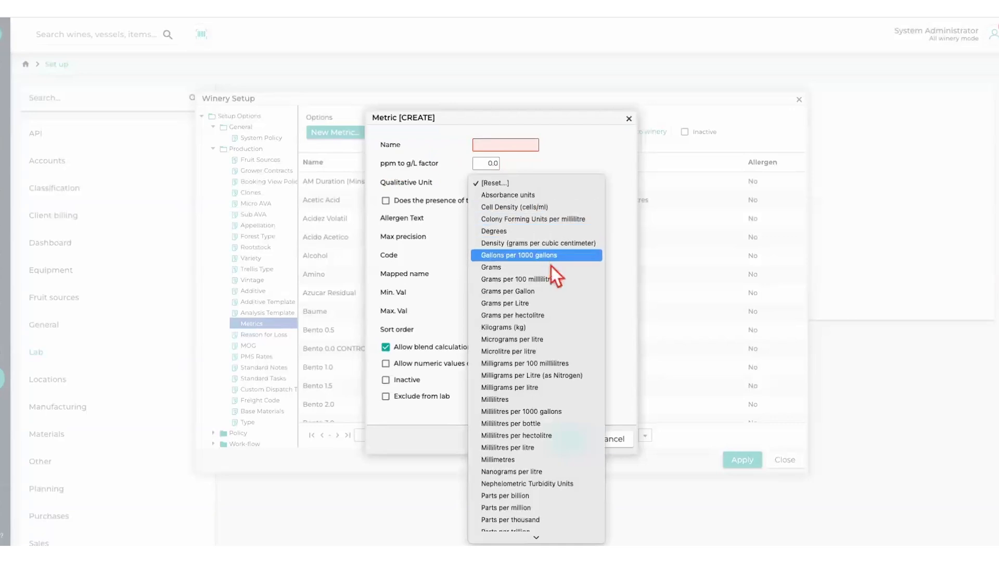
click(450, 226)
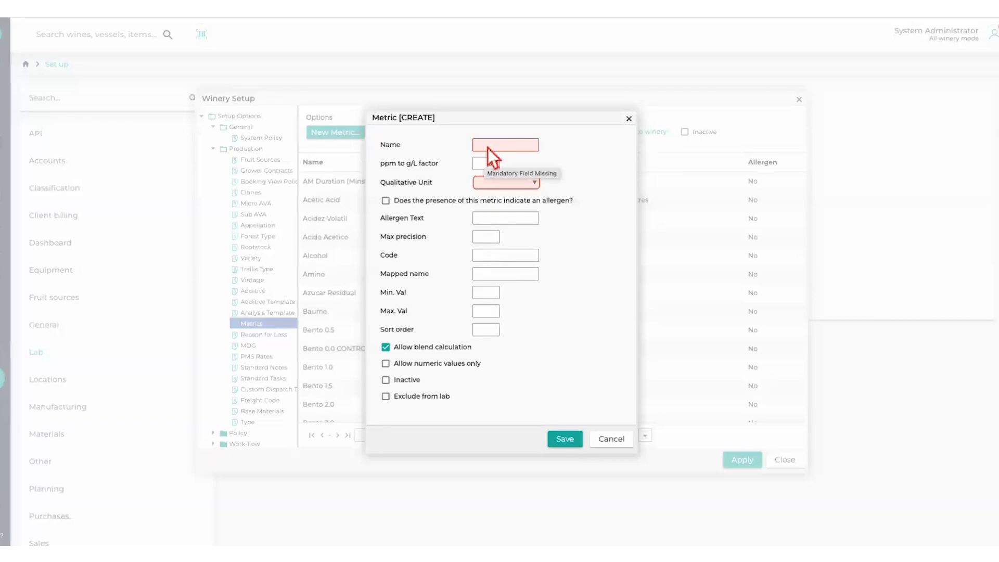
click(497, 258)
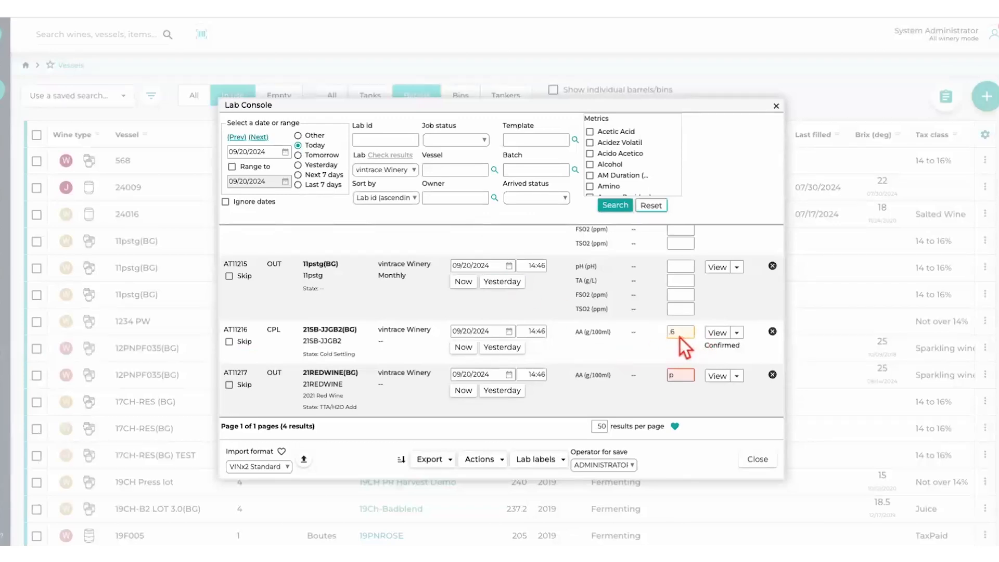
- Set the AA result for the 21REDWINE lab job to .5 and change it to .7 in the Lab Console
key(BackSpace)
text(.5)
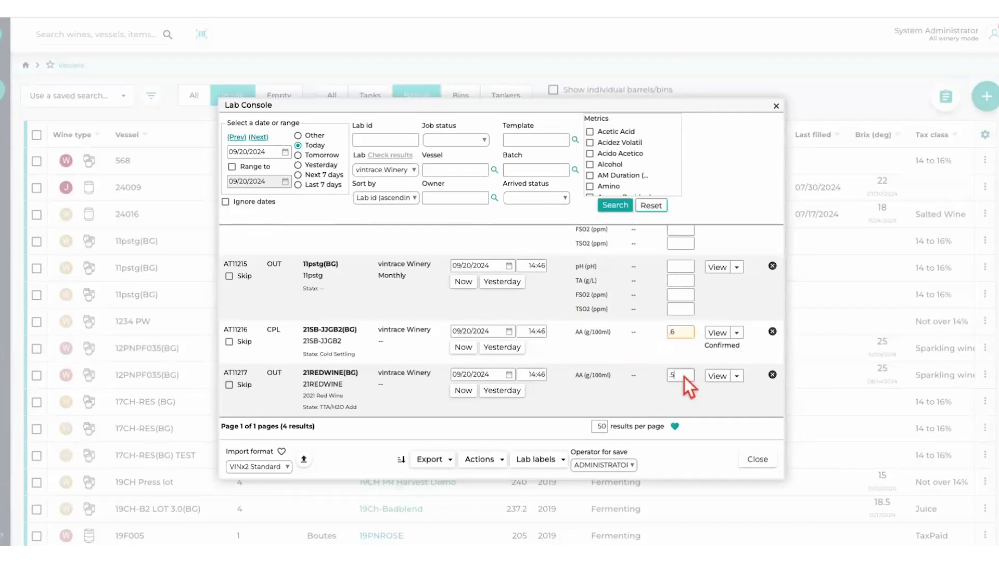
key(BackSpace)
text(7)
click(634, 413)
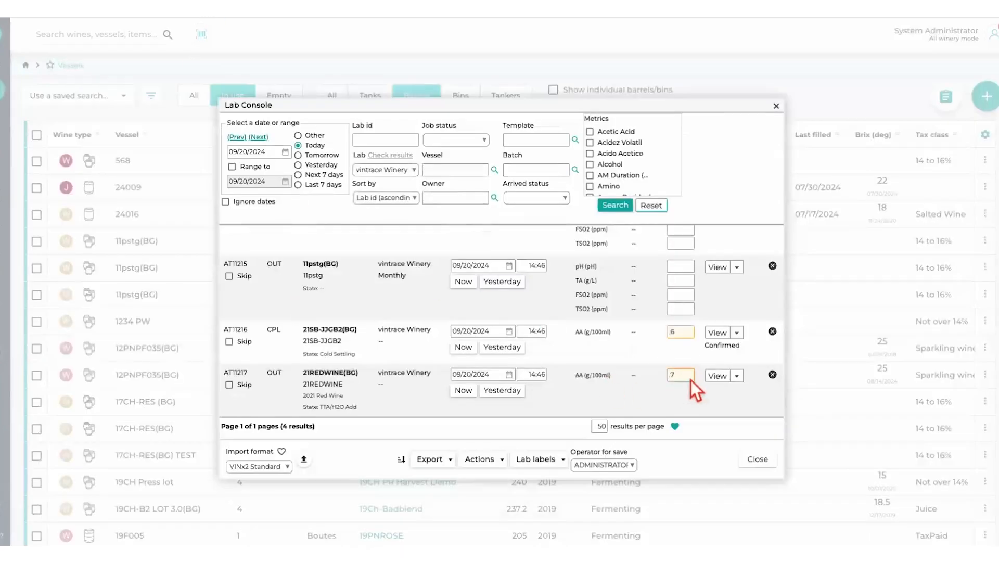
- Replace the 21REDWINE job's AA result with the letter p and try to confirm the job
key(BackSpace)
key(BackSpace)
text(p)
click(699, 398)
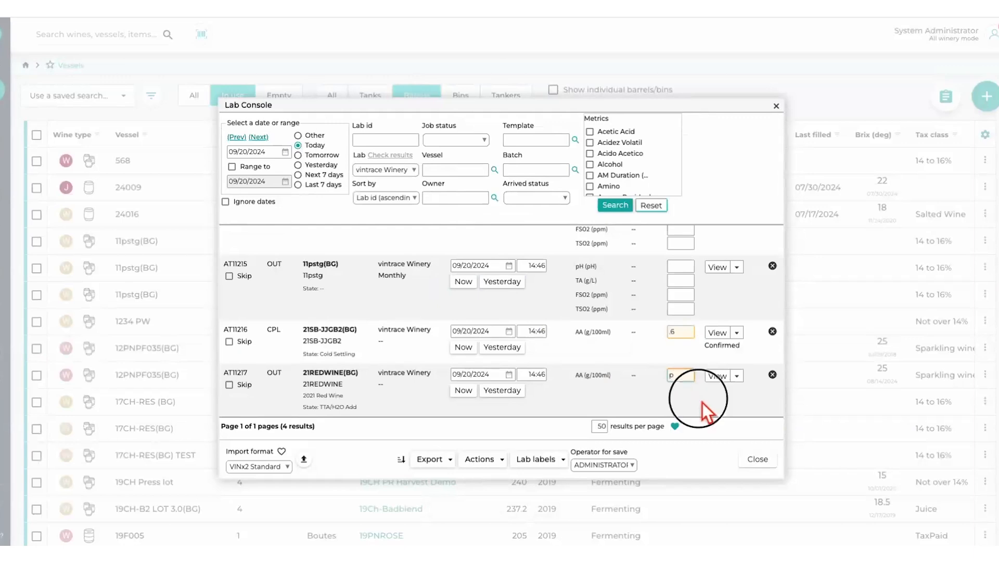
click(737, 377)
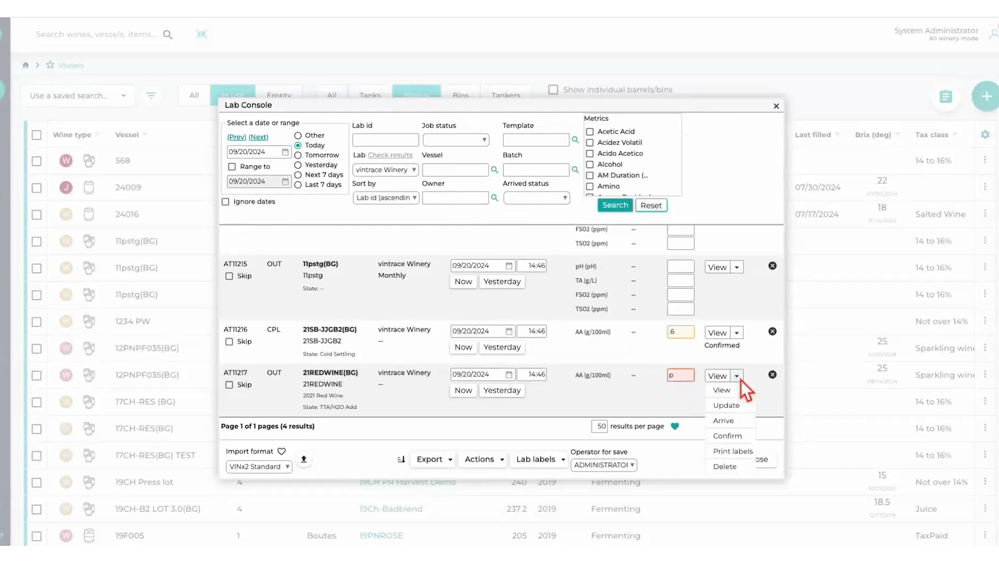
click(731, 436)
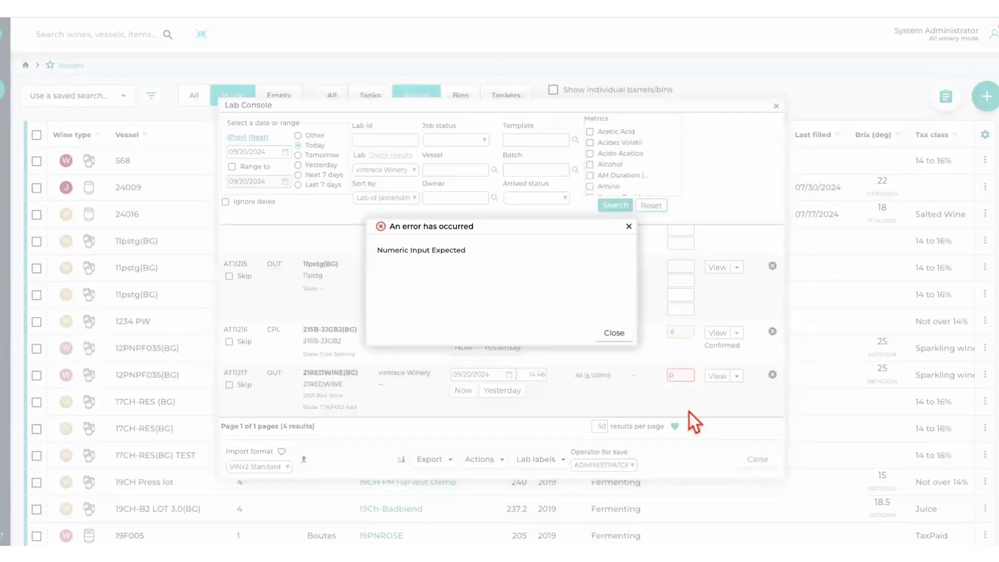
click(612, 334)
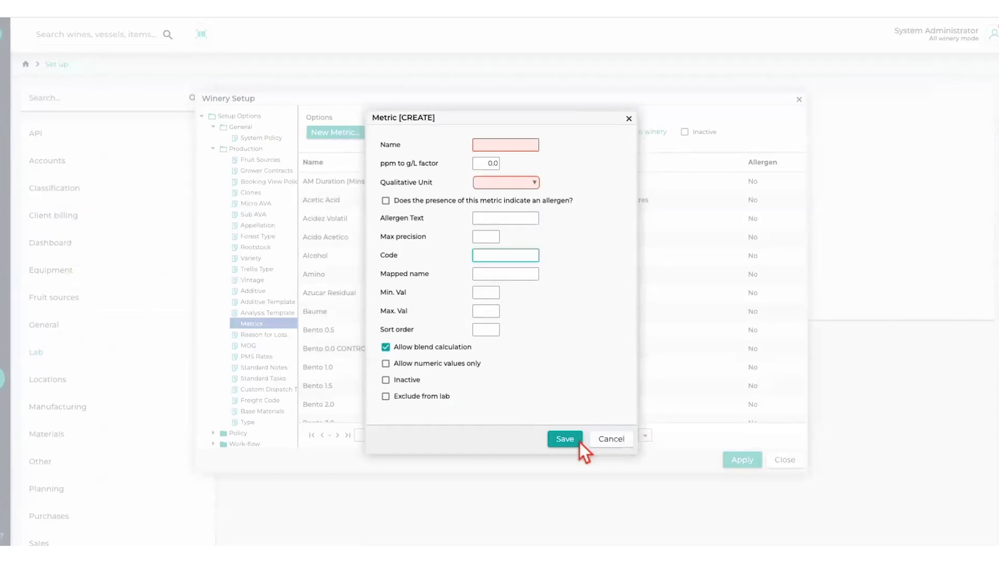
- Cancel the new metric form without saving it
click(615, 444)
click(535, 325)
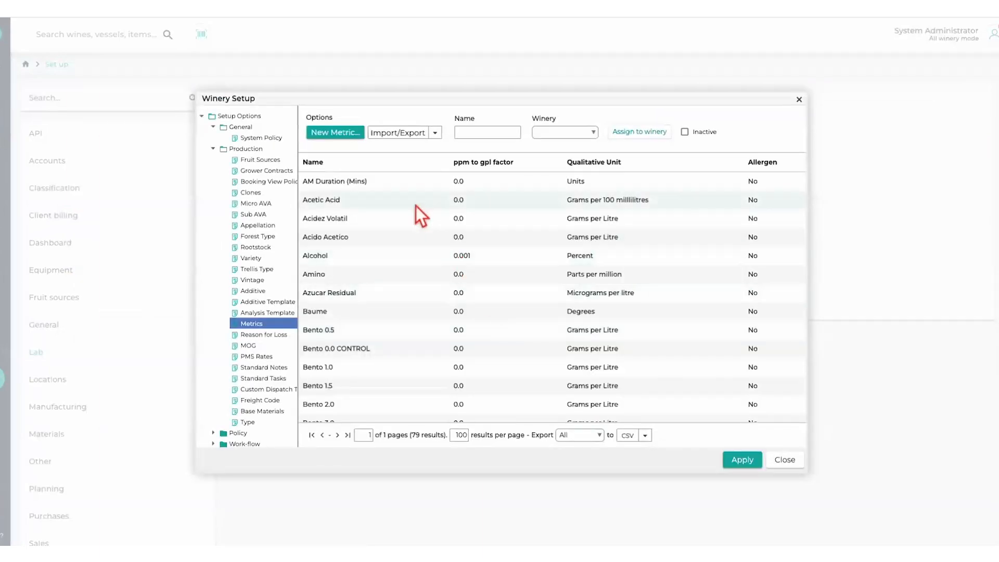
- Export the metrics to a CSV file and review the exported spreadsheet before closing it
click(439, 136)
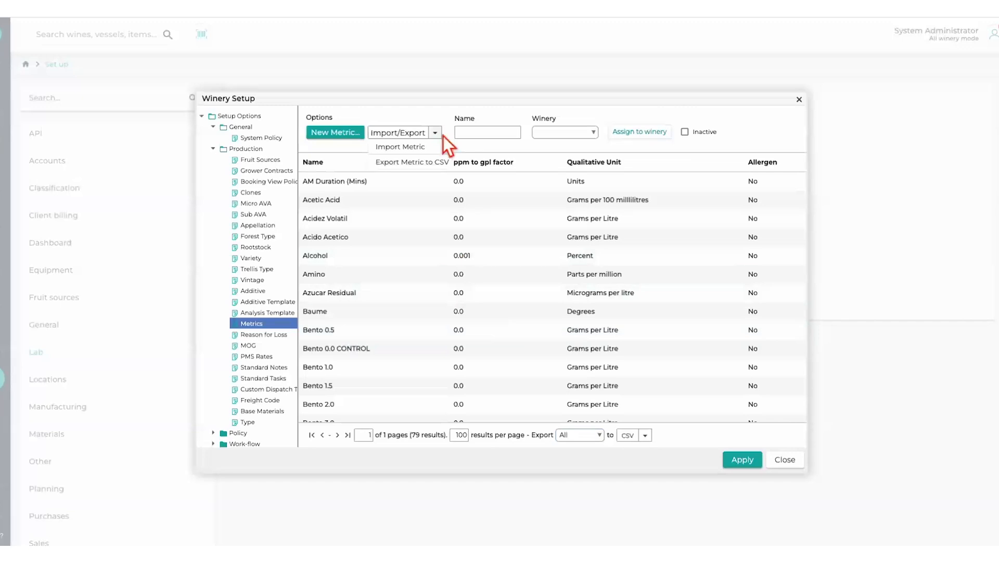
click(404, 166)
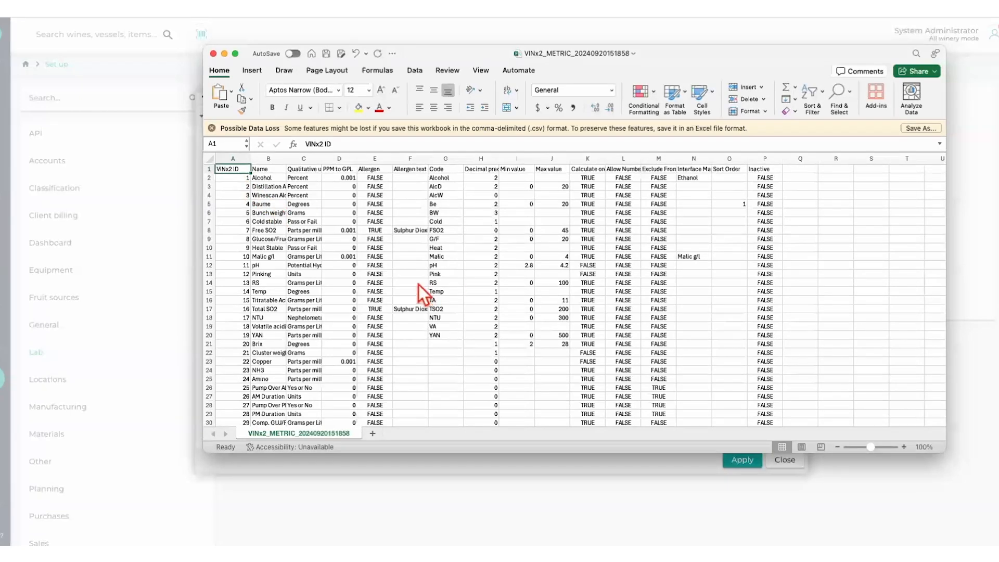
scroll(419, 285, down, 1)
scroll(419, 285, up, 1)
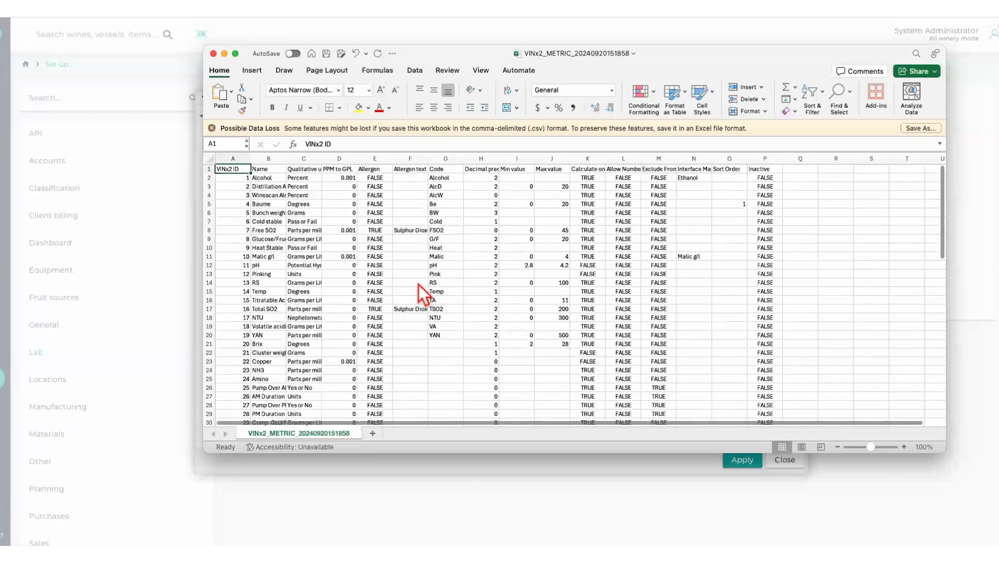
click(213, 53)
- Open the Metric Importer, review its file upload and Update existing records options, and close it without importing
click(437, 134)
click(438, 136)
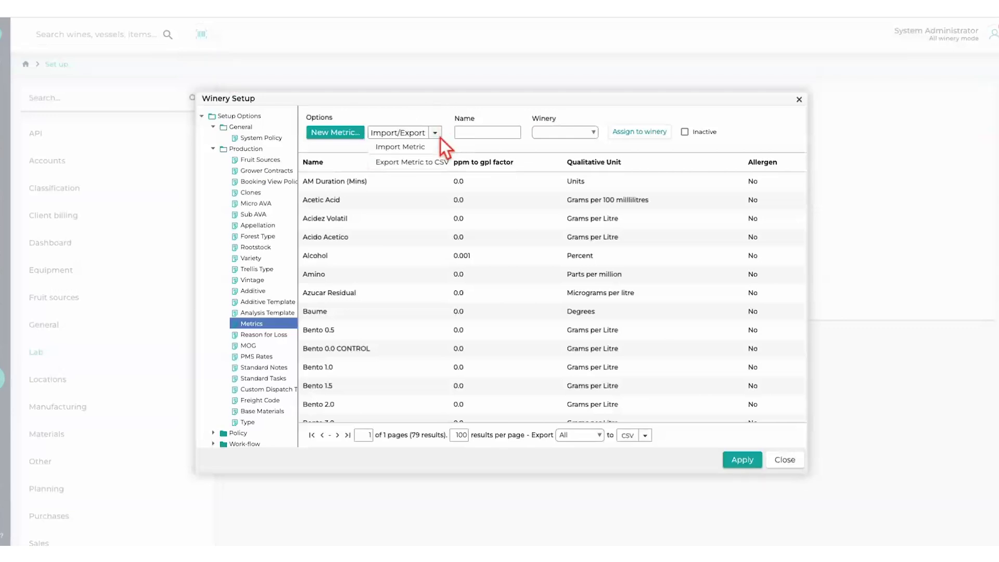
click(401, 147)
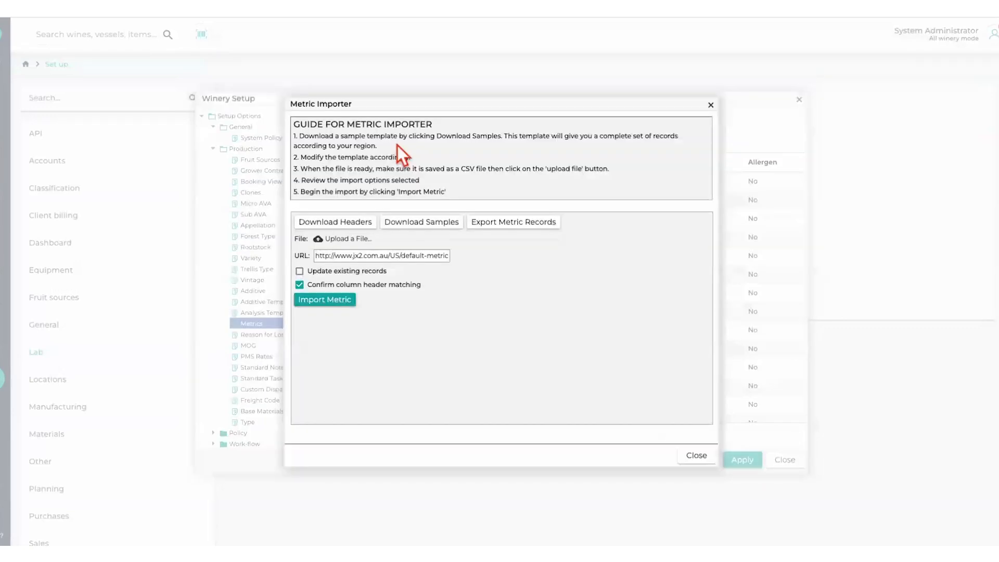
click(323, 240)
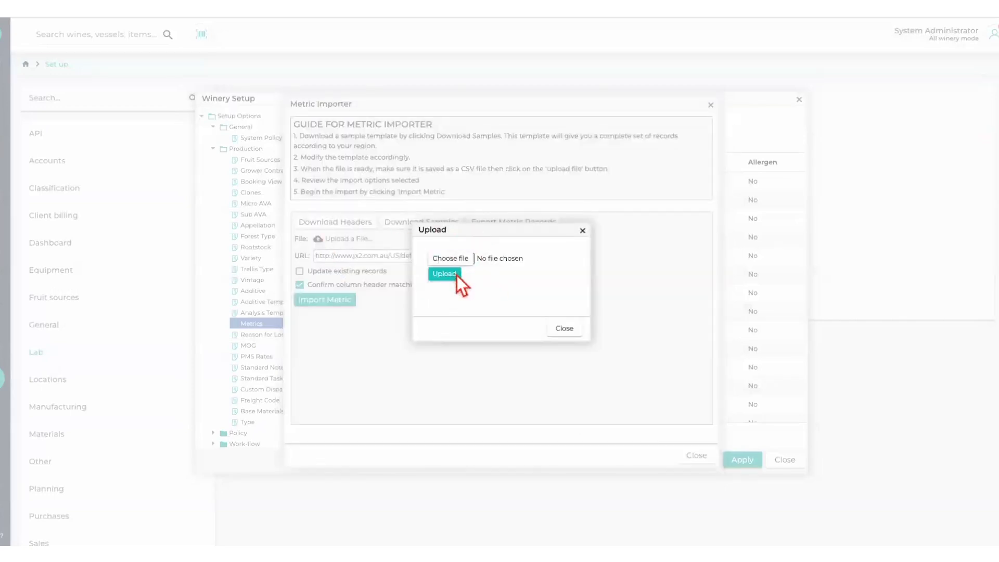
click(566, 329)
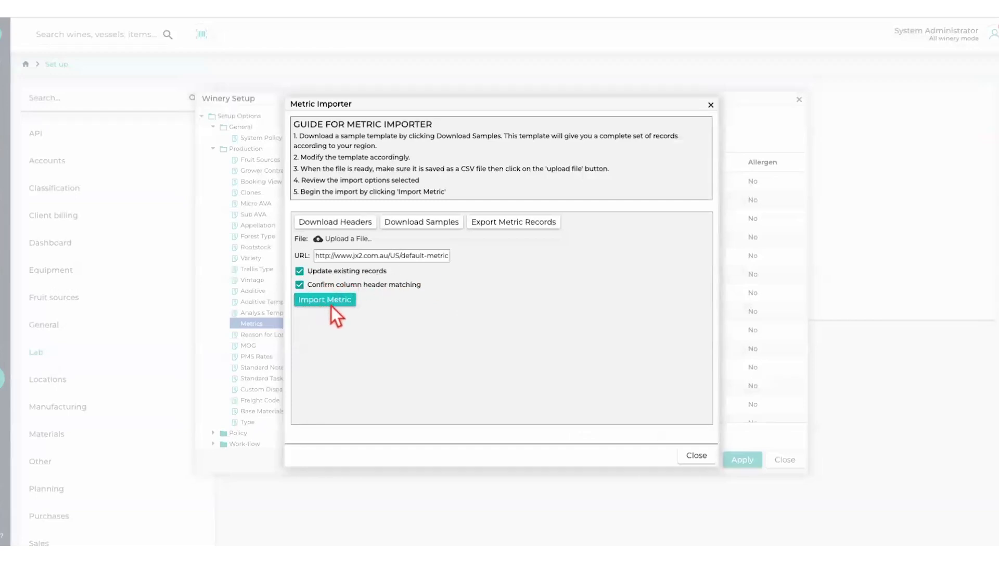
click(697, 456)
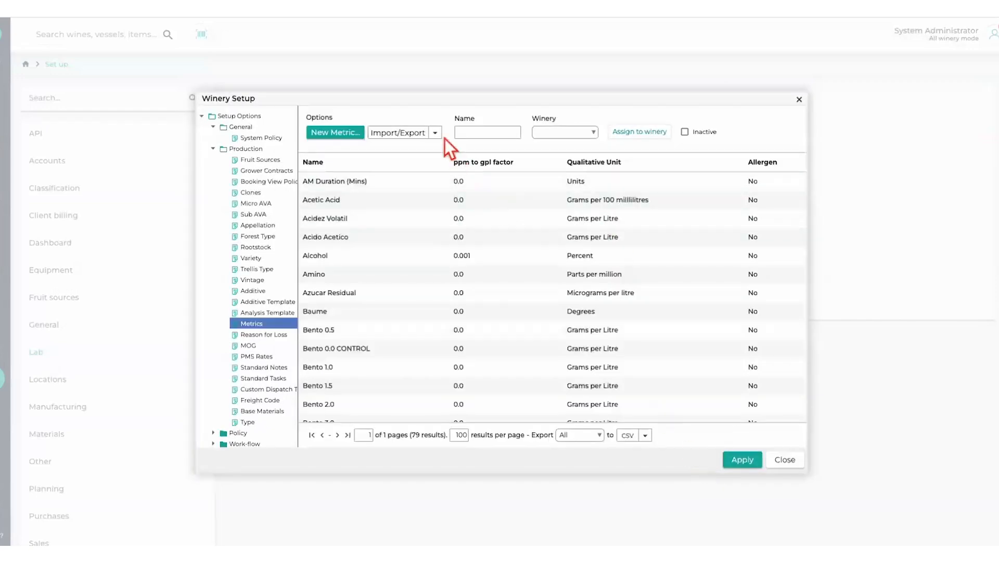
- Filter the metric list by the name "ben" and clear the name filter
click(495, 137)
text(ben)
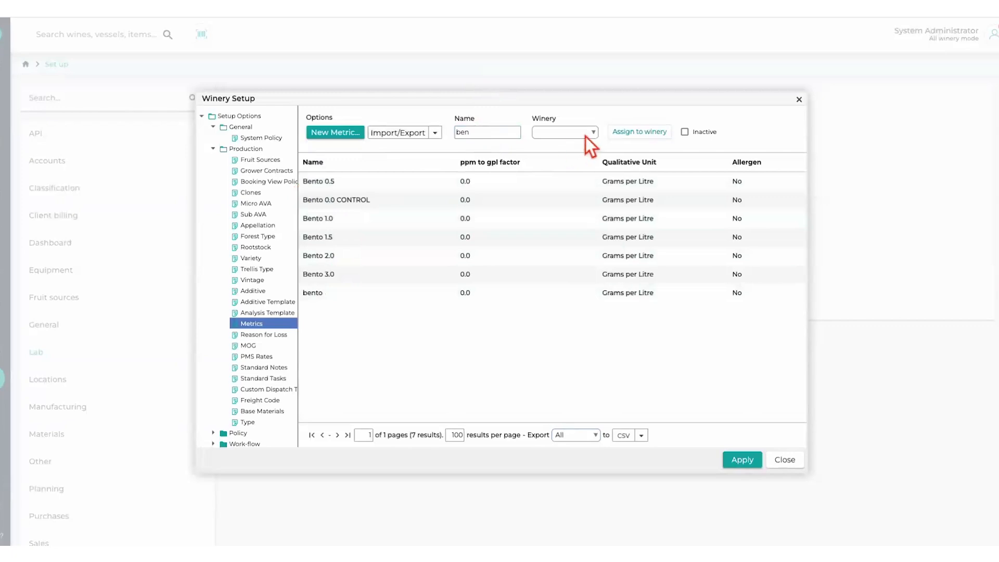
click(484, 137)
key(BackSpace)
key(BackSpace)
key(BackSpace)
- Filter the metrics to California Estate Winery and assign the ETS - ALC metric to that winery
click(597, 134)
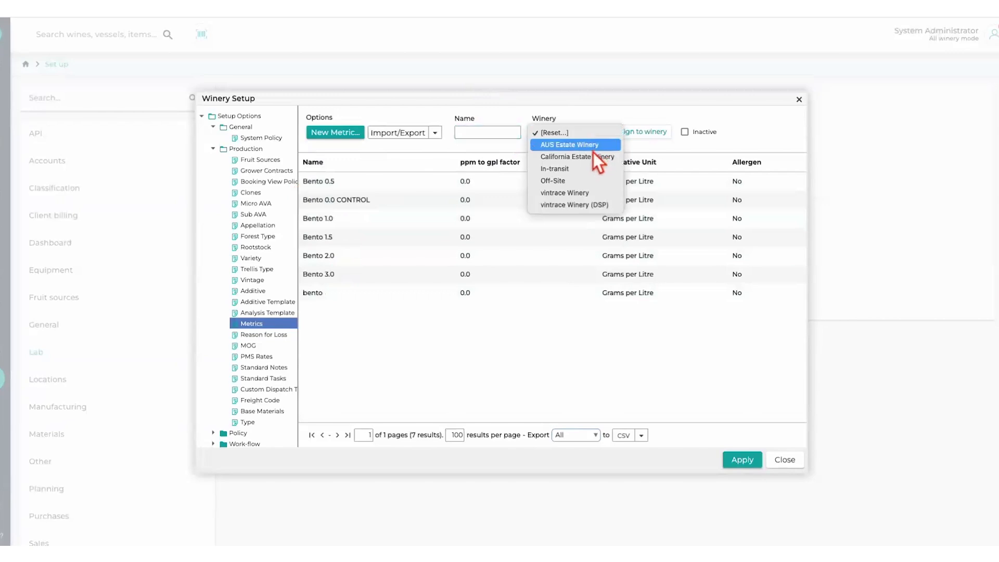
click(593, 157)
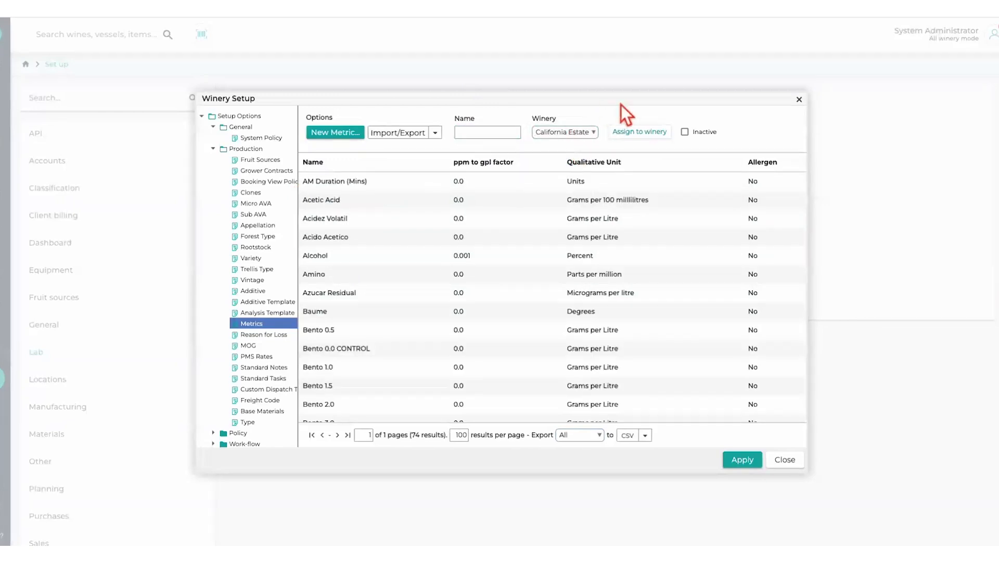
click(640, 132)
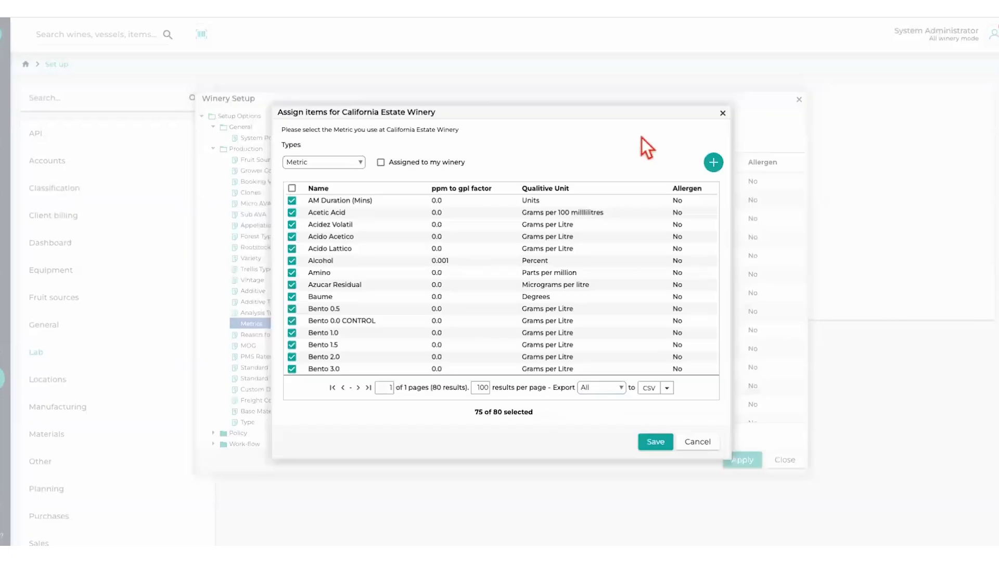
scroll(337, 214, down, 1)
scroll(330, 292, down, 6)
scroll(330, 292, down, 3)
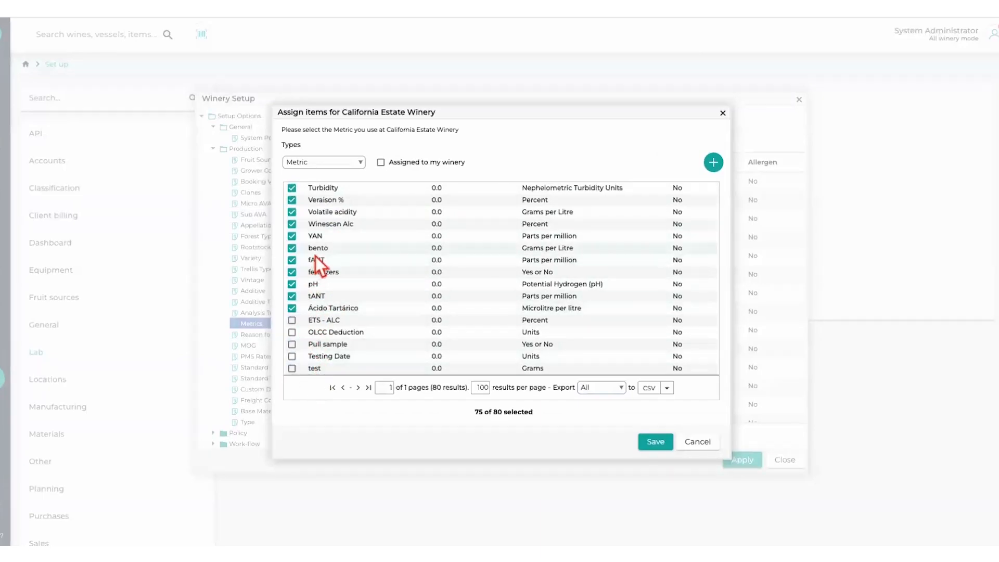
click(292, 320)
click(660, 443)
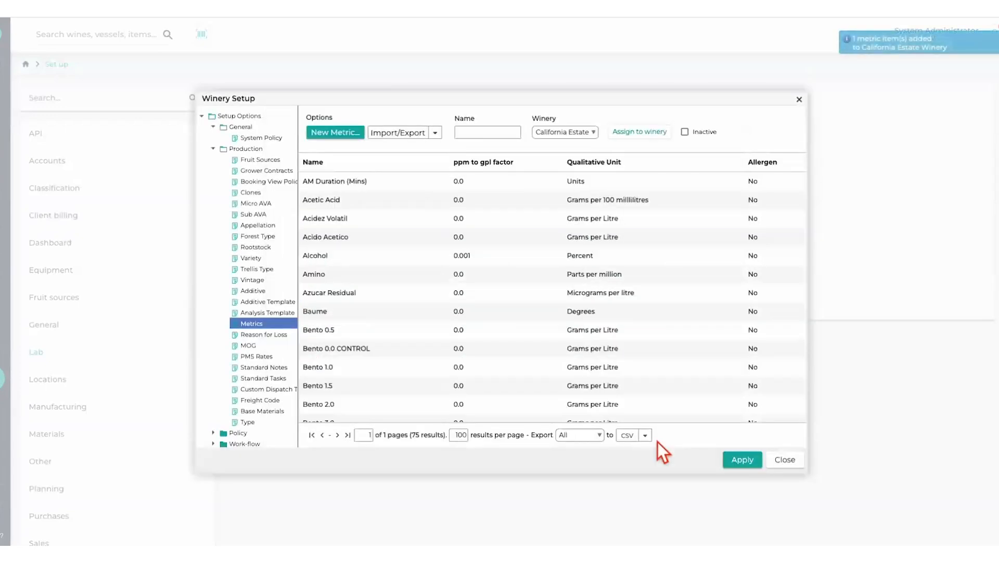
- List the inactive metrics and reactivate the Acido Lattico metric, saving the change
click(687, 134)
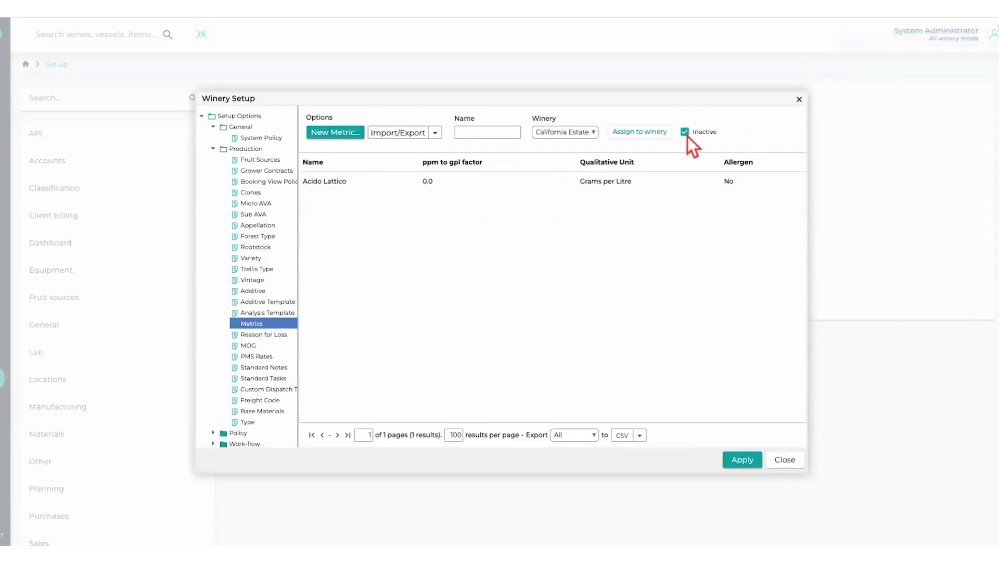
click(373, 190)
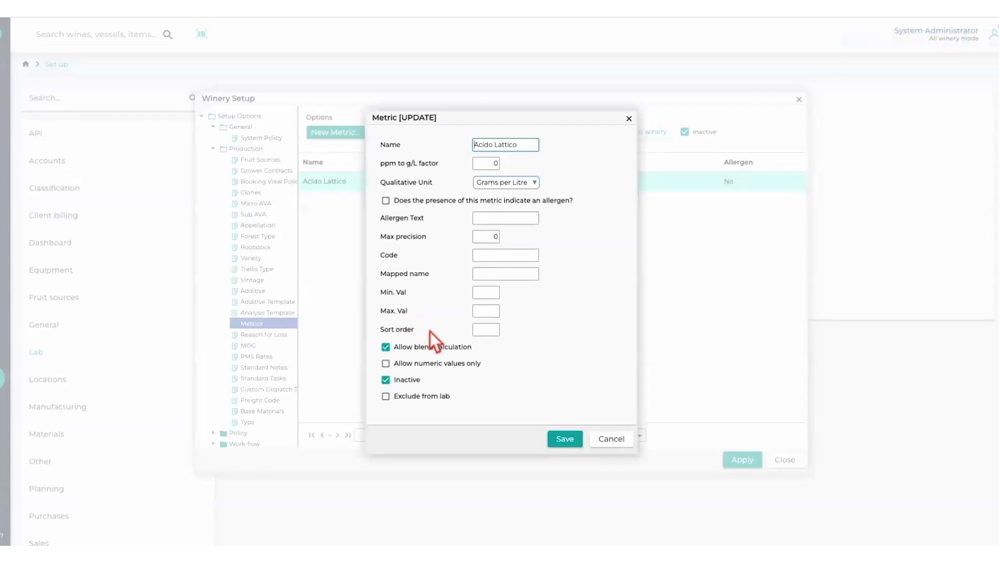
click(389, 382)
click(389, 383)
click(565, 440)
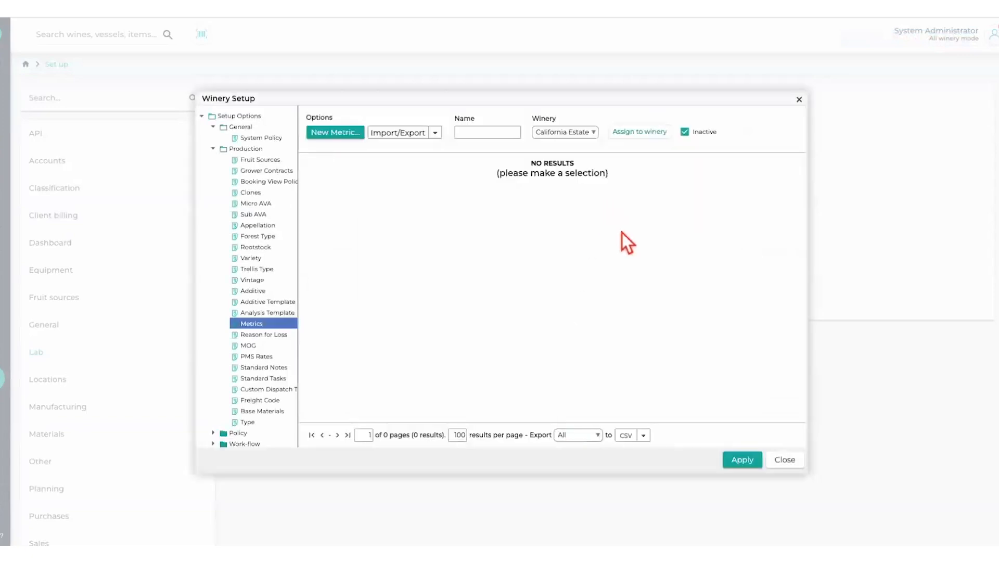
- Switch the list back to active metrics and look through California Estate Winery's entries
click(693, 135)
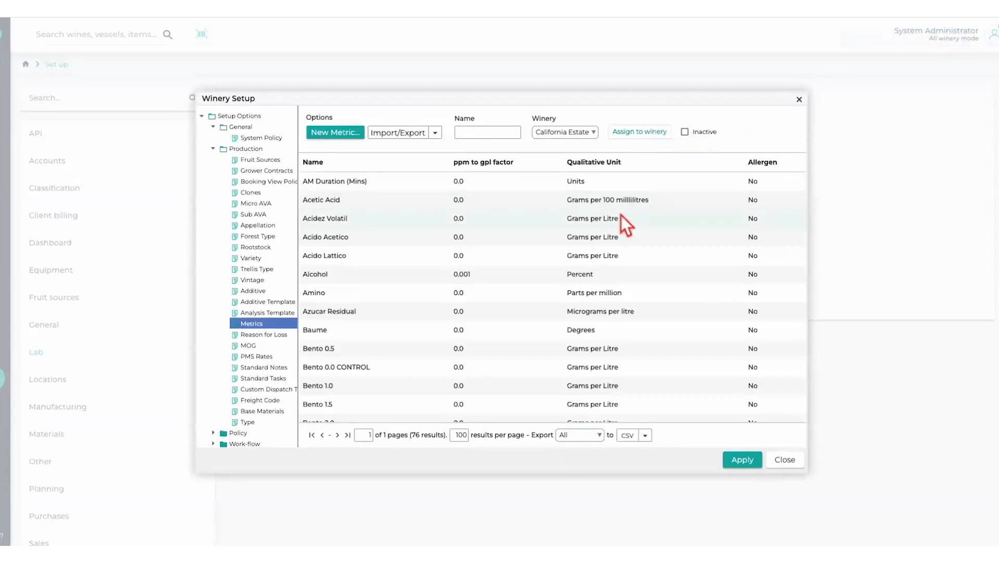
scroll(616, 316, down, 3)
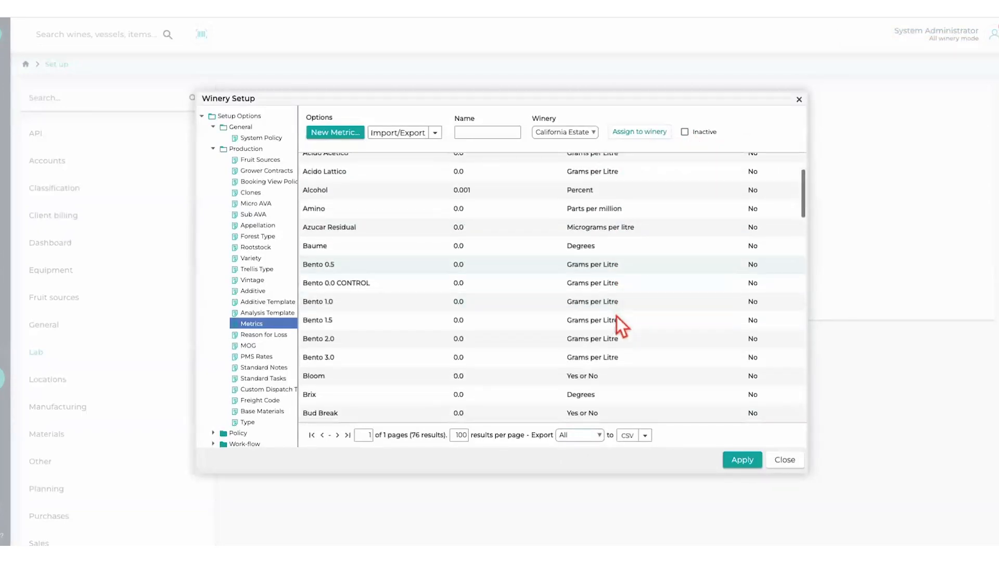
scroll(616, 316, up, 3)
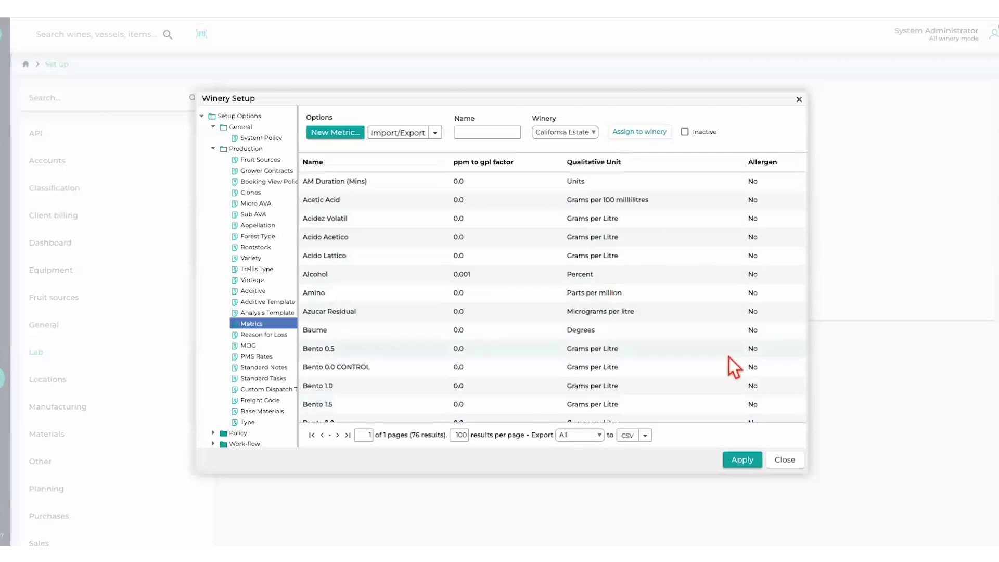
- Close the metrics setup, open the analysis templates configuration and look through the template list
click(792, 462)
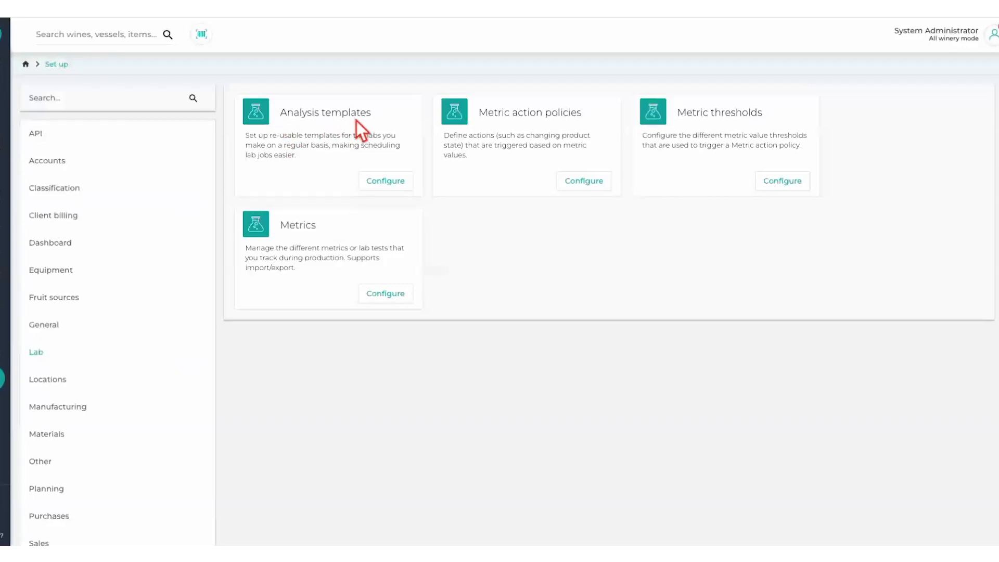
click(384, 180)
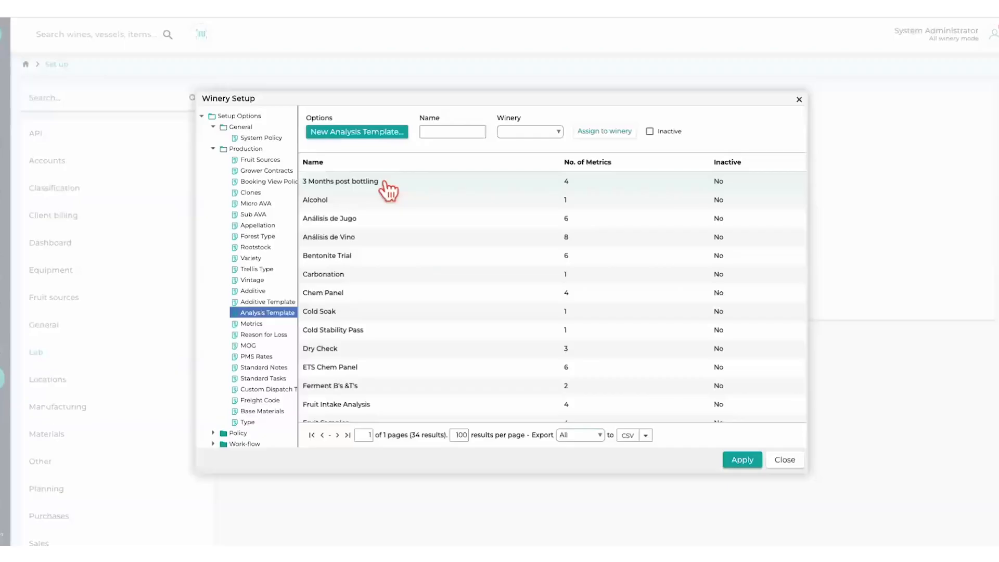
drag(522, 101, 591, 143)
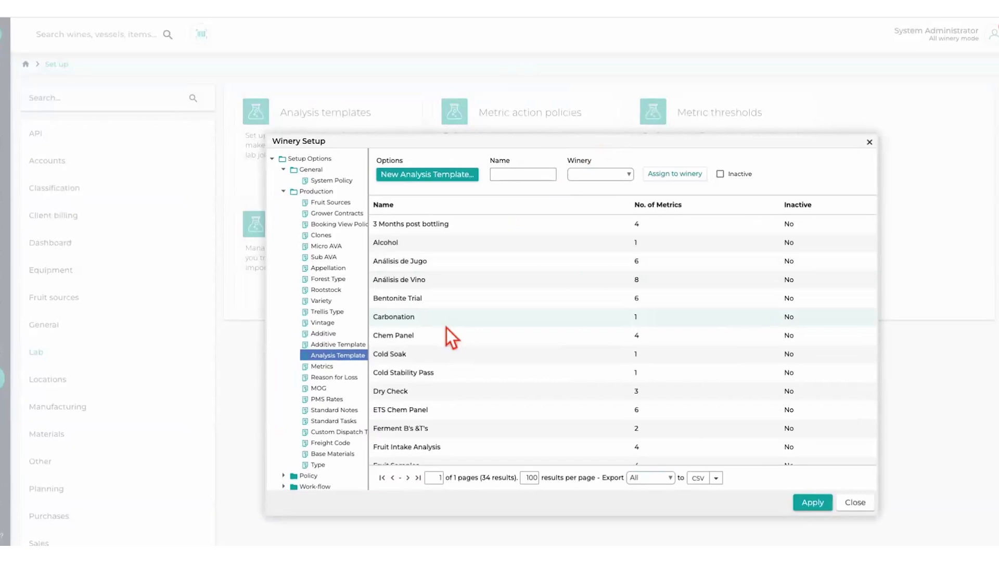
scroll(427, 432, down, 1)
scroll(426, 429, up, 1)
scroll(461, 274, down, 6)
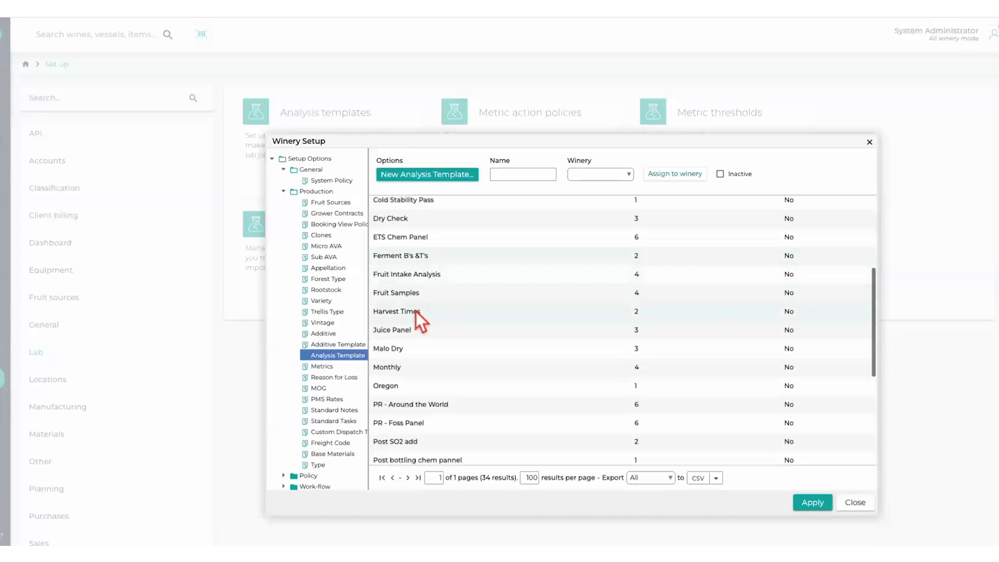
- Open the Monthly analysis template and review its available default uses and product states
double_click(394, 370)
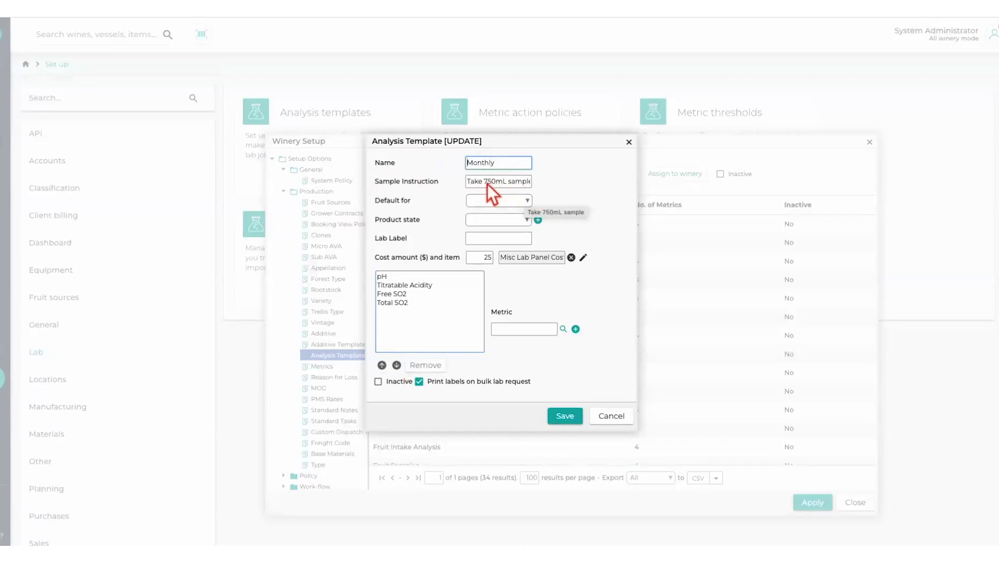
click(527, 203)
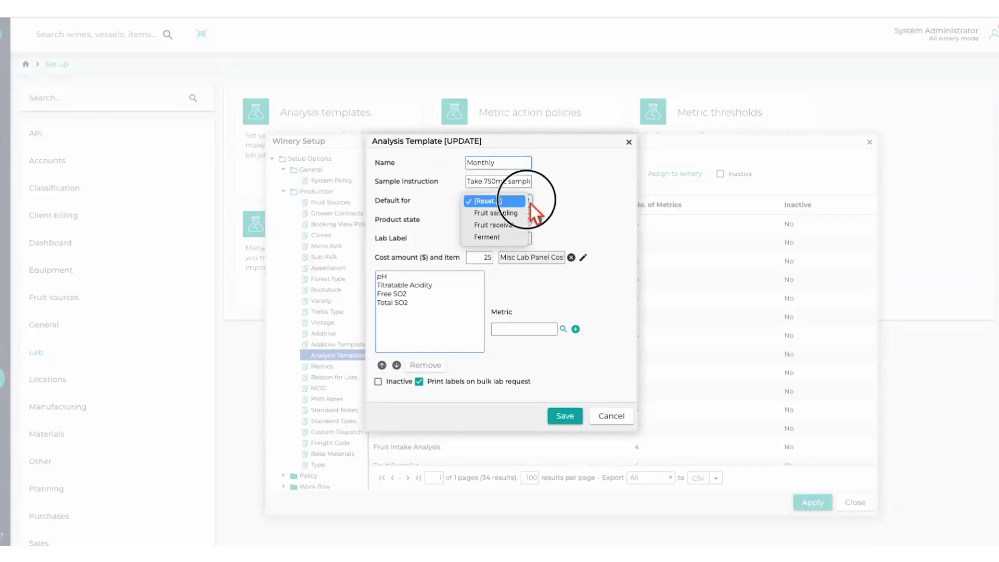
click(567, 198)
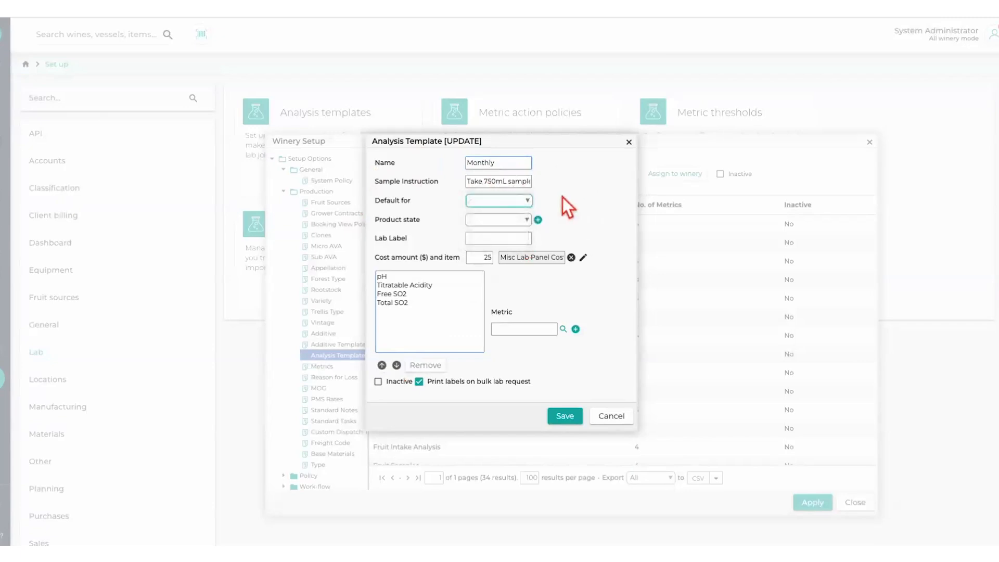
click(524, 223)
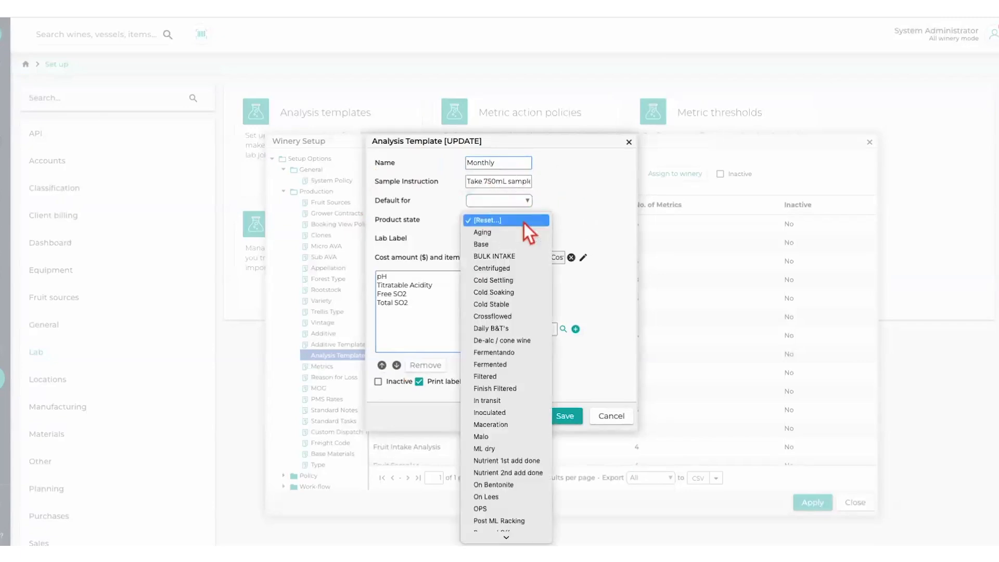
click(524, 224)
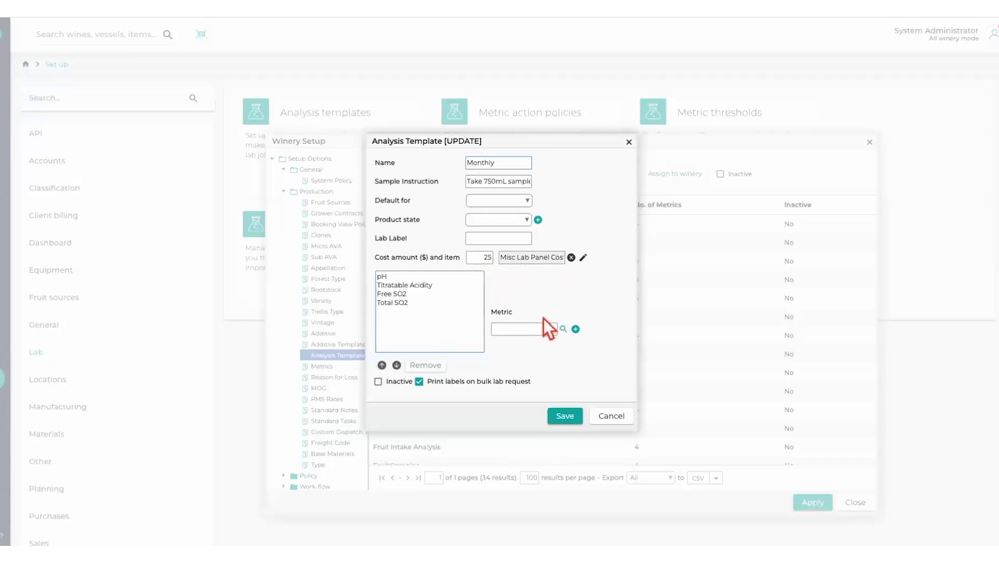
- Try adding the bento metric to the Monthly template, moving it above Free SO2, and remove it again
click(530, 332)
click(562, 330)
double_click(499, 331)
click(391, 314)
click(385, 364)
click(385, 365)
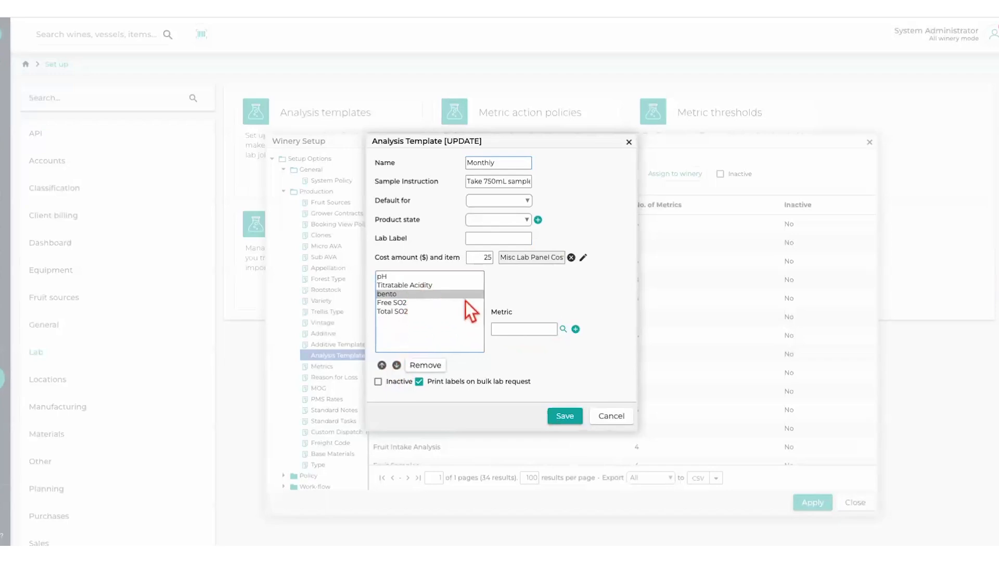
click(426, 365)
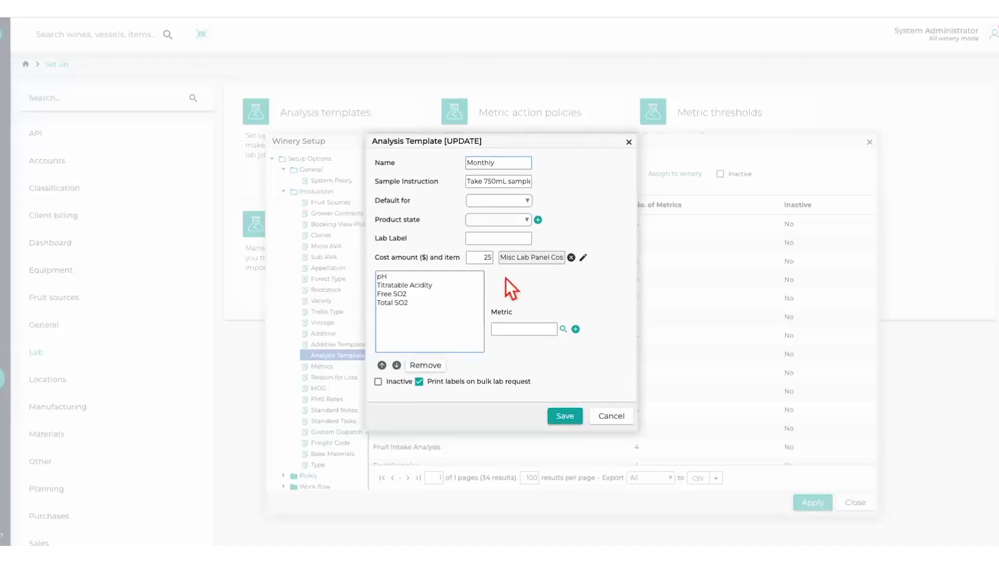
- View the new-metric form from within the Monthly template, discard it and close the template without saving
click(576, 330)
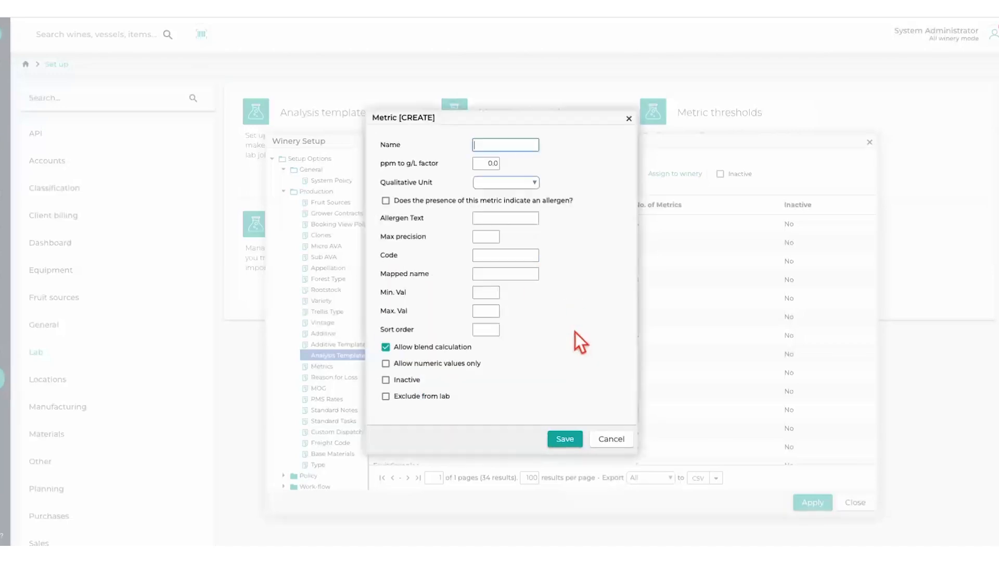
click(613, 438)
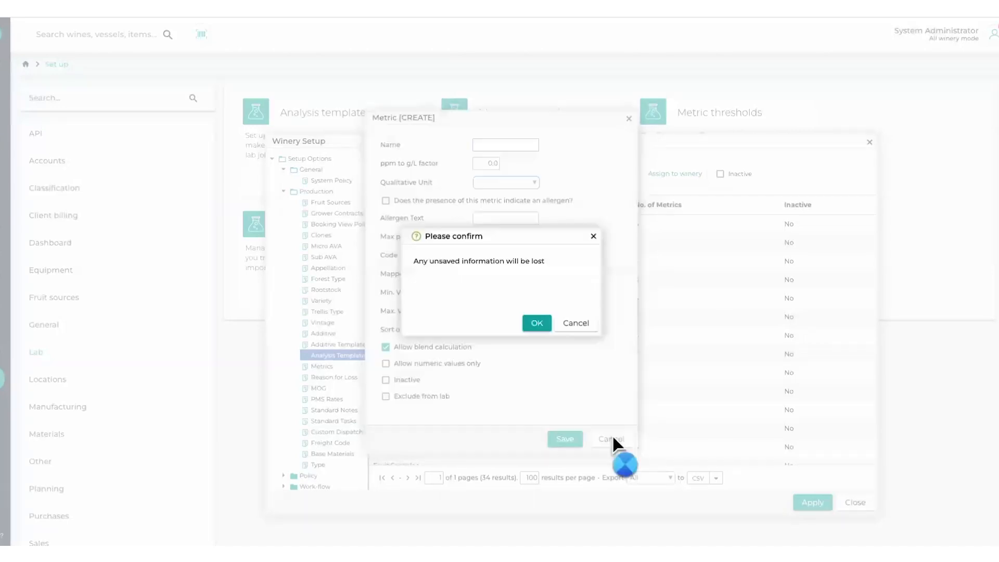
click(535, 325)
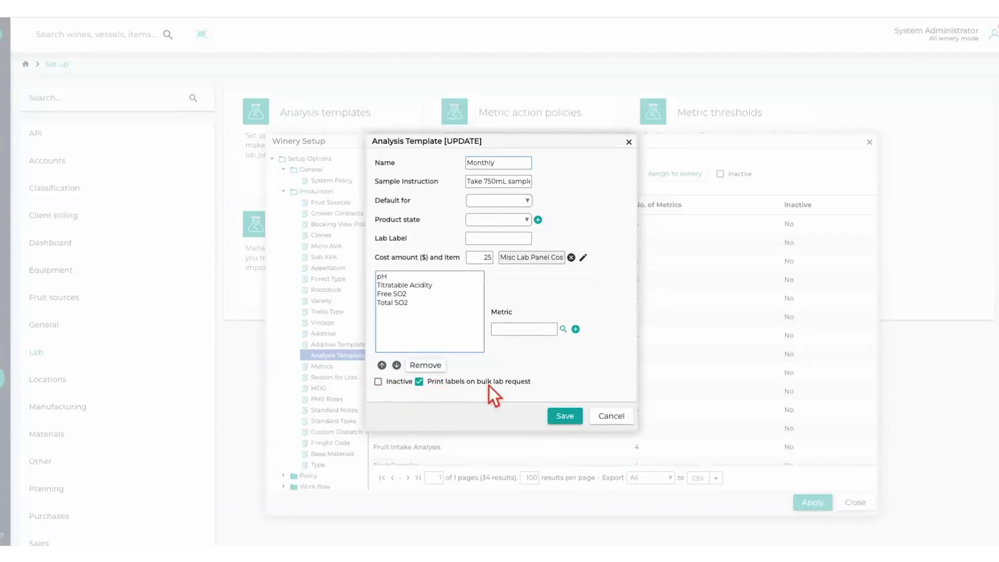
click(613, 416)
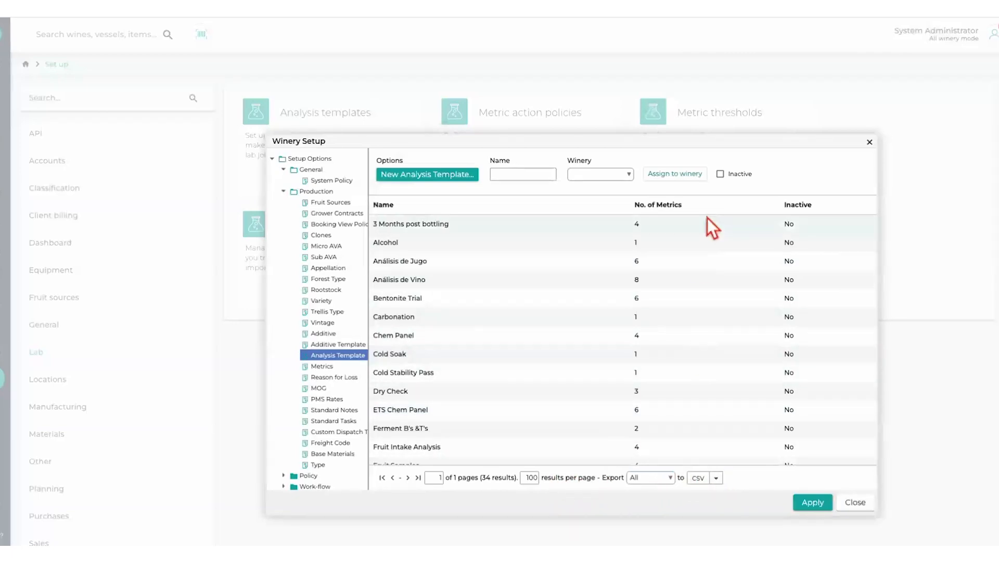
- Review the export range and file format options for the analysis template list
click(669, 479)
click(657, 479)
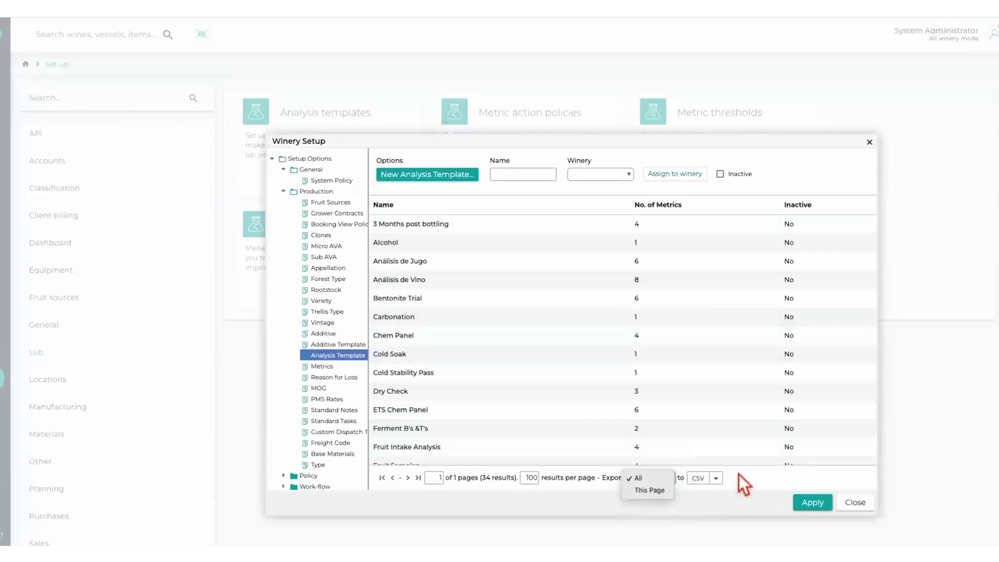
click(716, 479)
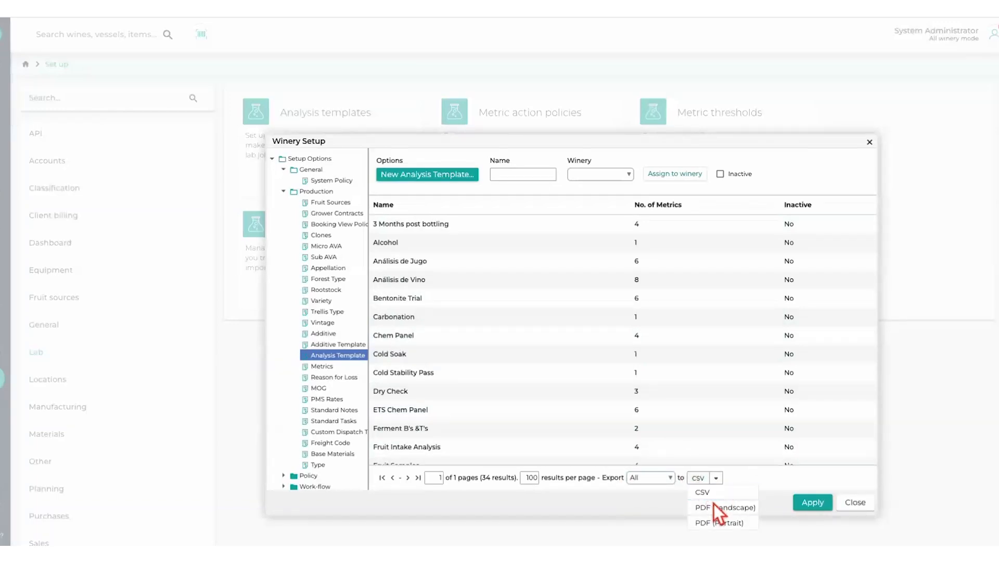
click(788, 481)
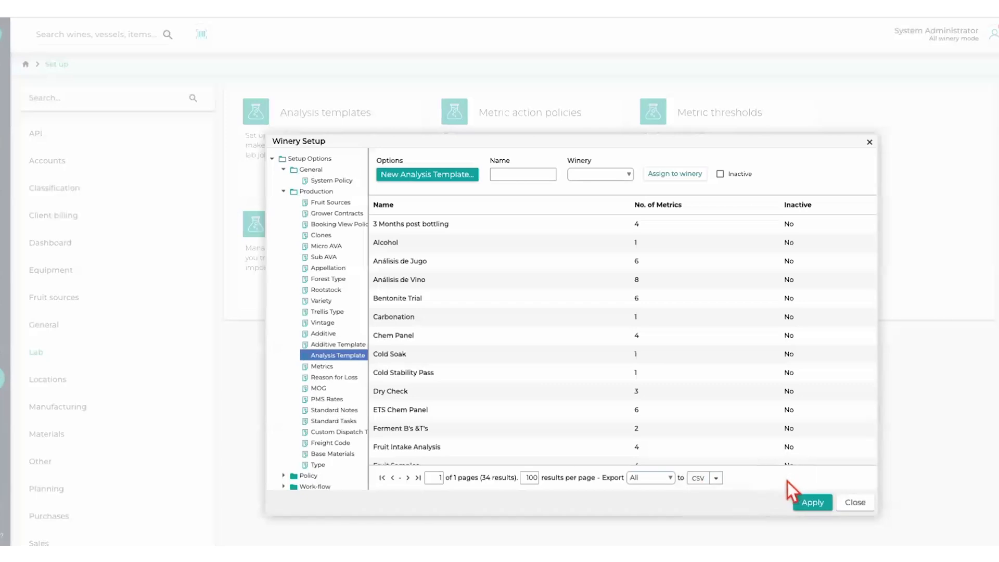
- Check the winery filter choices, list the inactive analysis templates and close the template setup
click(509, 175)
click(626, 175)
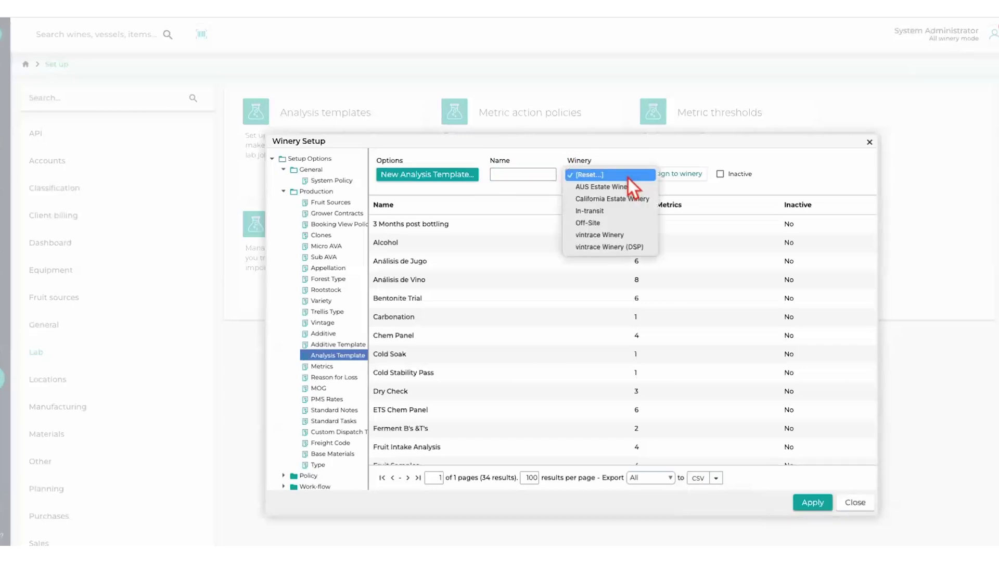
click(627, 176)
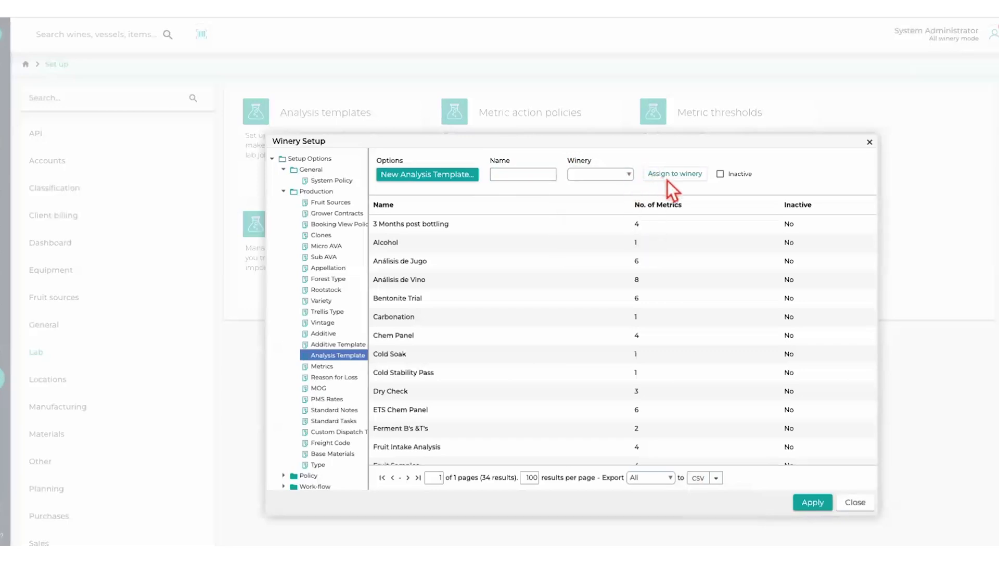
click(722, 175)
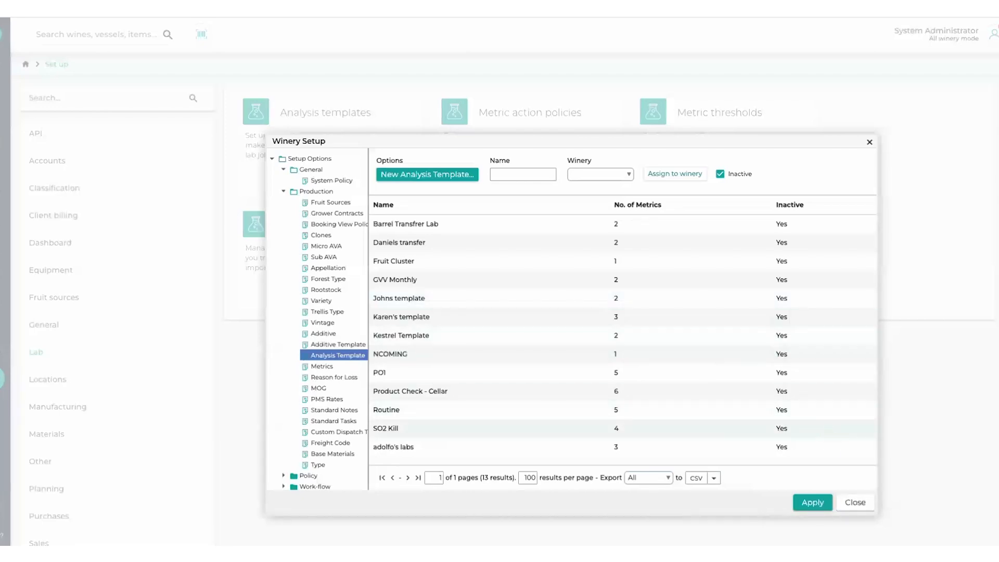
click(856, 501)
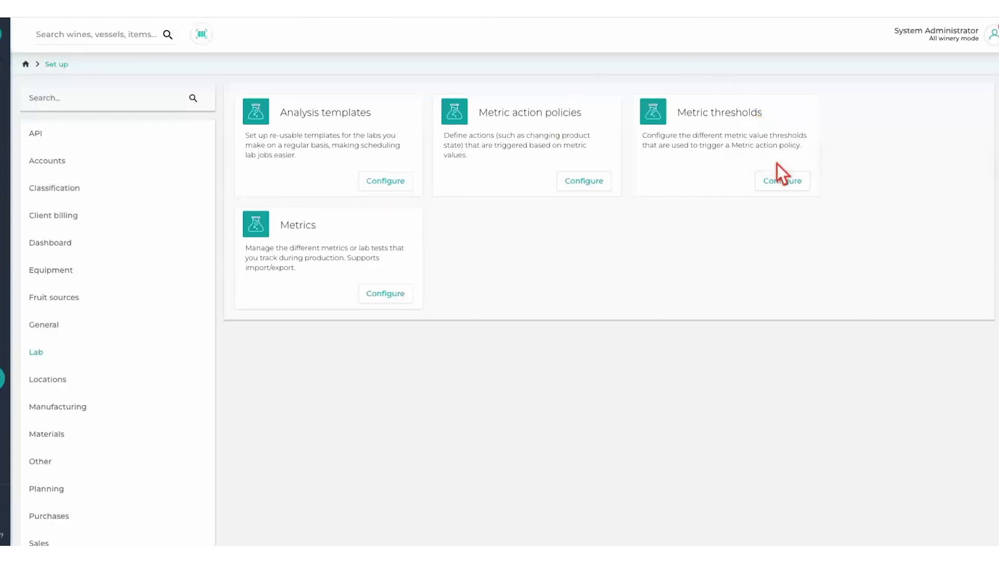
- Open the Stop Alc (RS) metric threshold, examine the selectable metrics and operators, and close it without saving
click(778, 181)
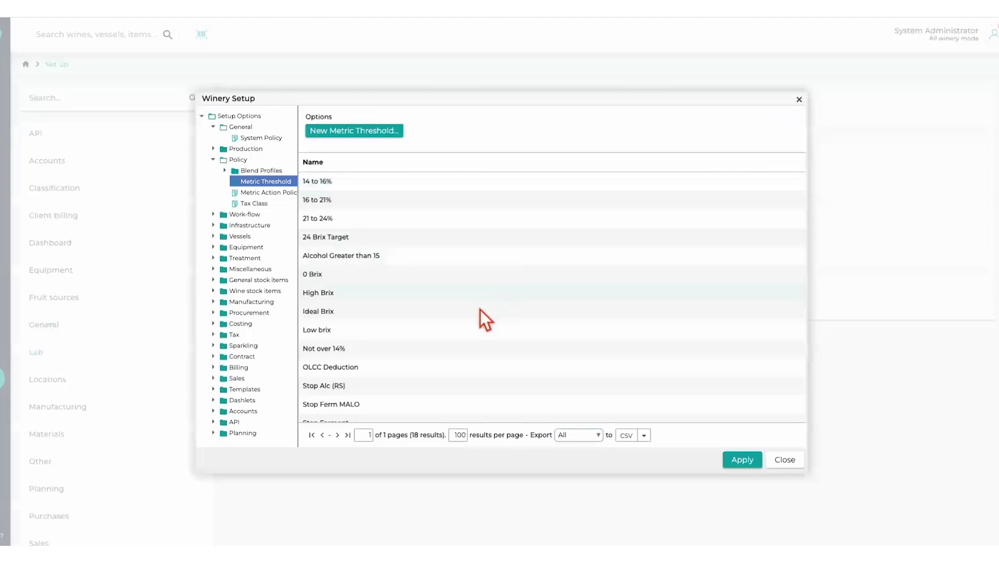
double_click(326, 391)
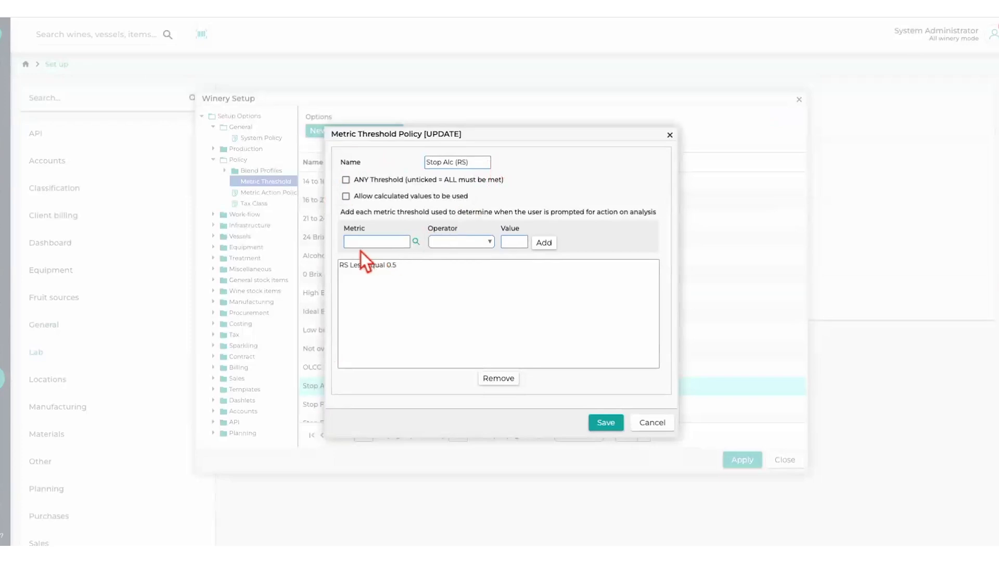
click(416, 242)
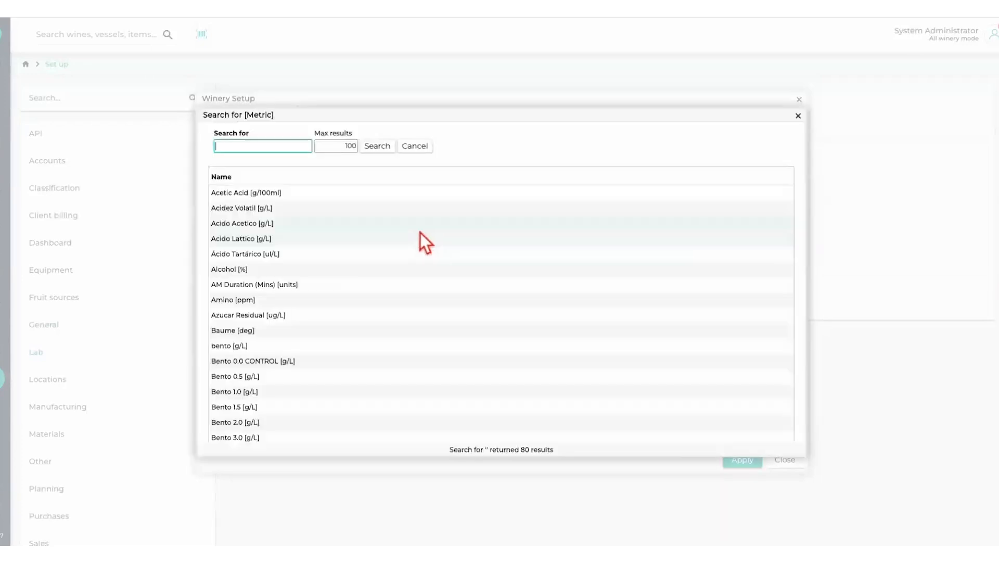
click(799, 116)
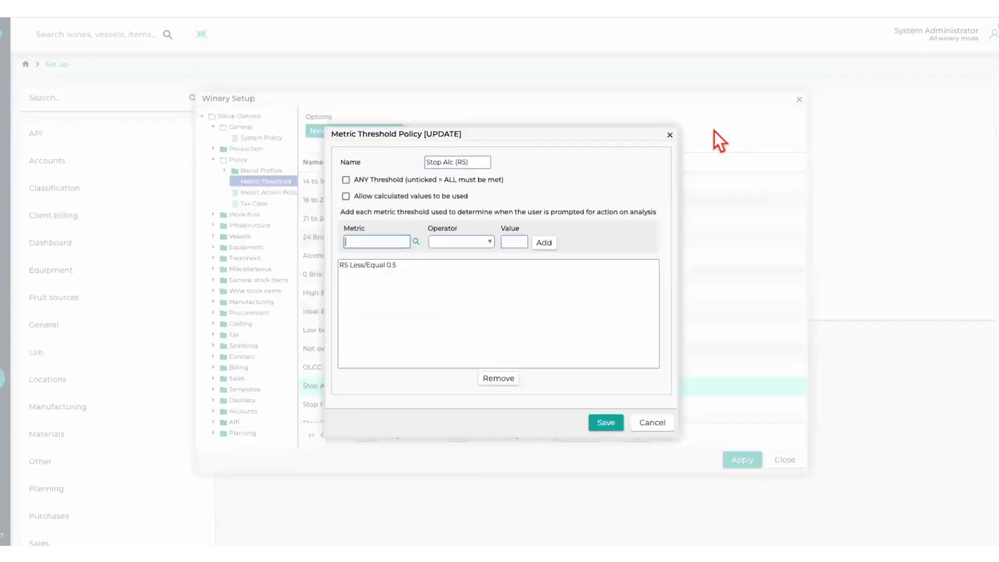
click(485, 242)
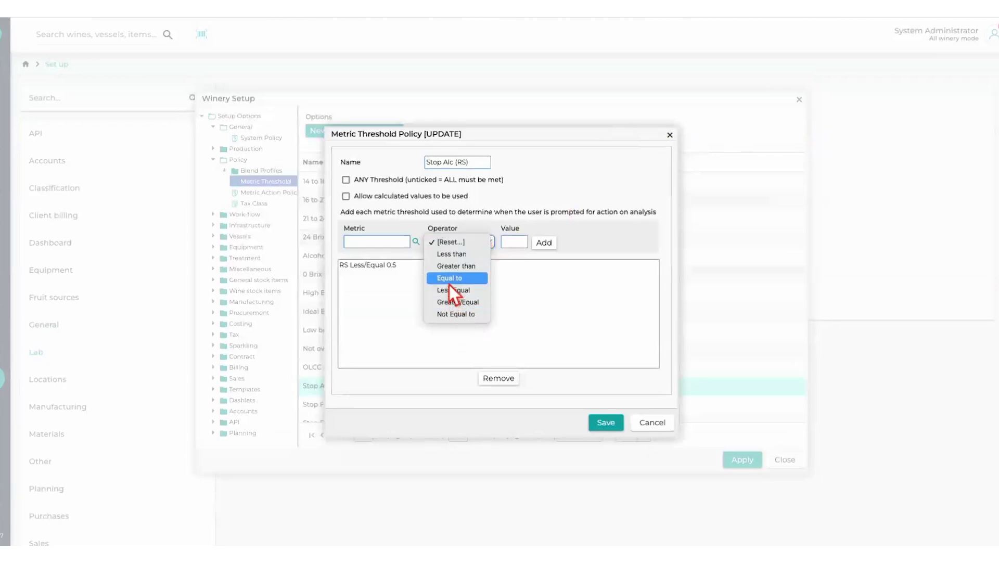
click(515, 271)
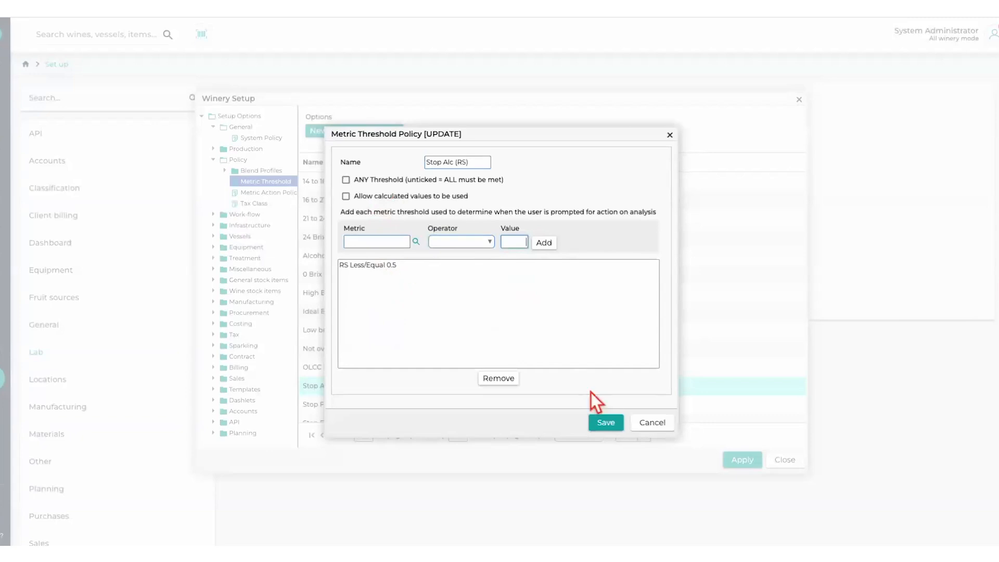
click(659, 426)
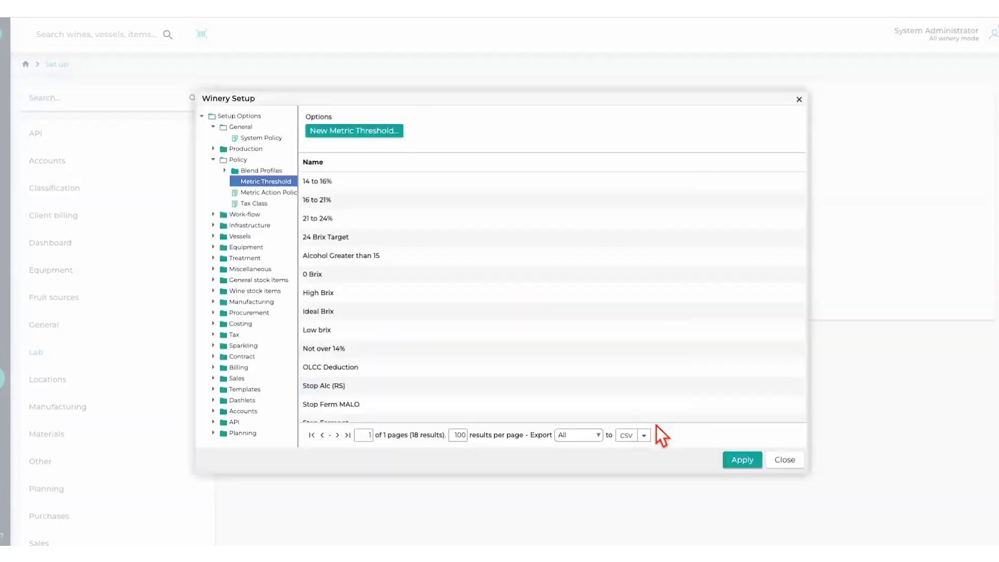
click(788, 461)
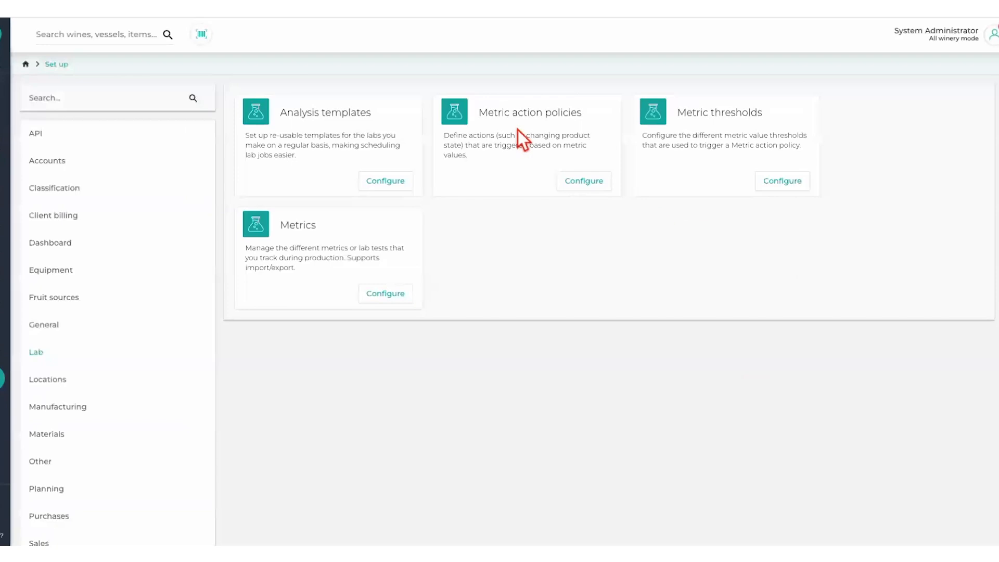
- Open the metric action policies, examine the Stop Alc Ferm (RS) policy's settings and close it without saving
click(587, 180)
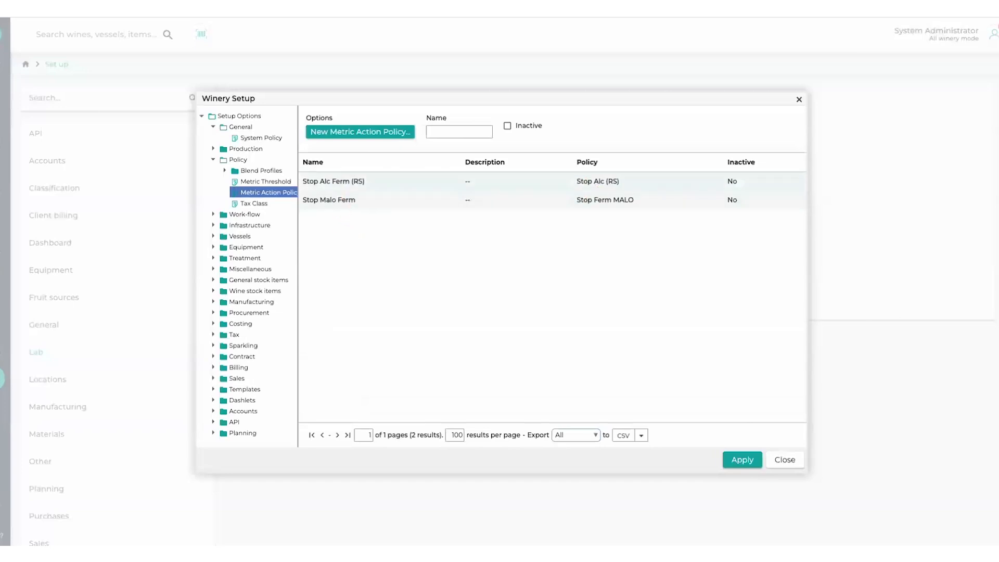
double_click(338, 185)
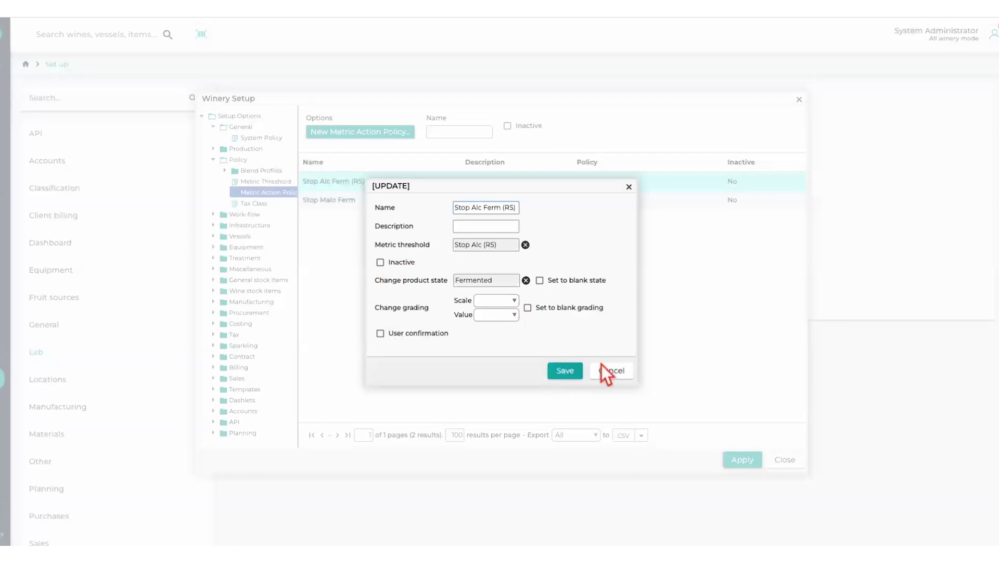
click(622, 376)
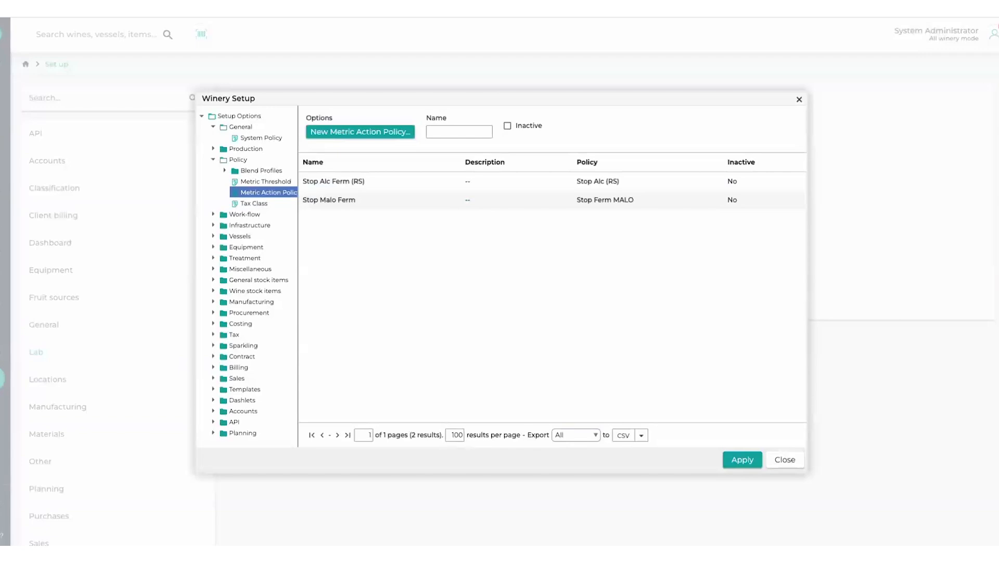
click(795, 460)
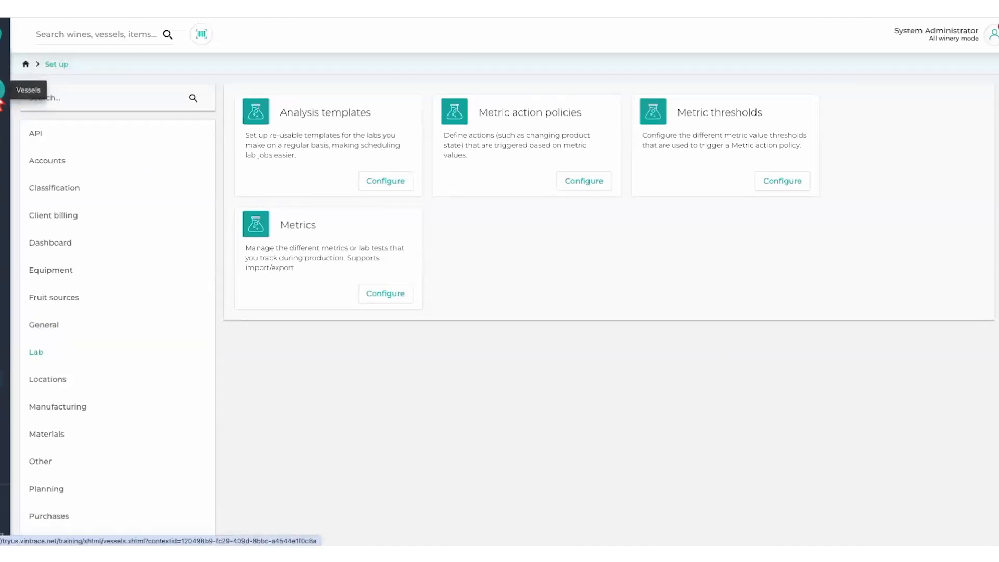
- Open the vessels list and select the second 12PNPF035(BG), the 127-barrel 17CH-RES (BG) and 21REDWINE(BG) barrel groups
click(1, 102)
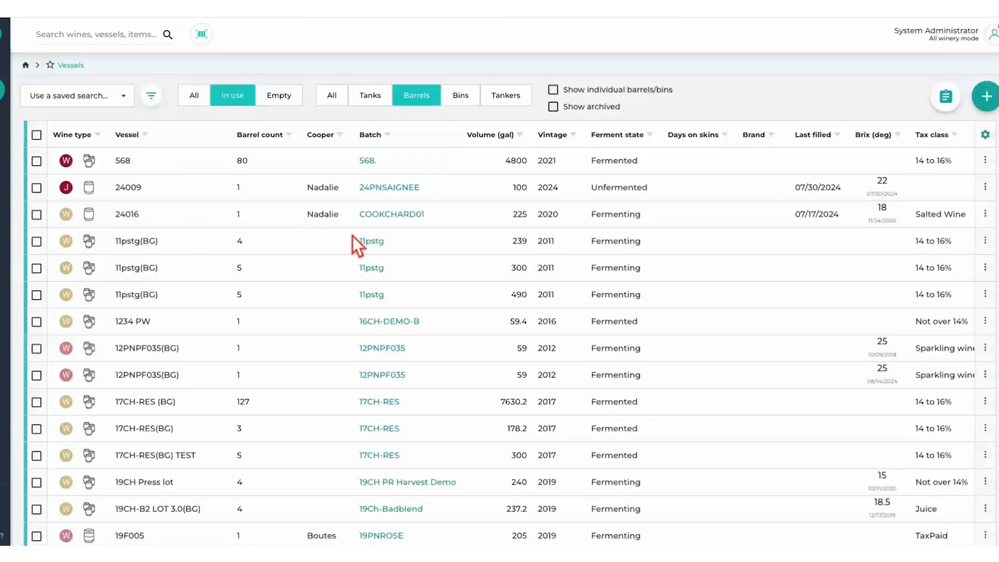
scroll(238, 296, down, 1)
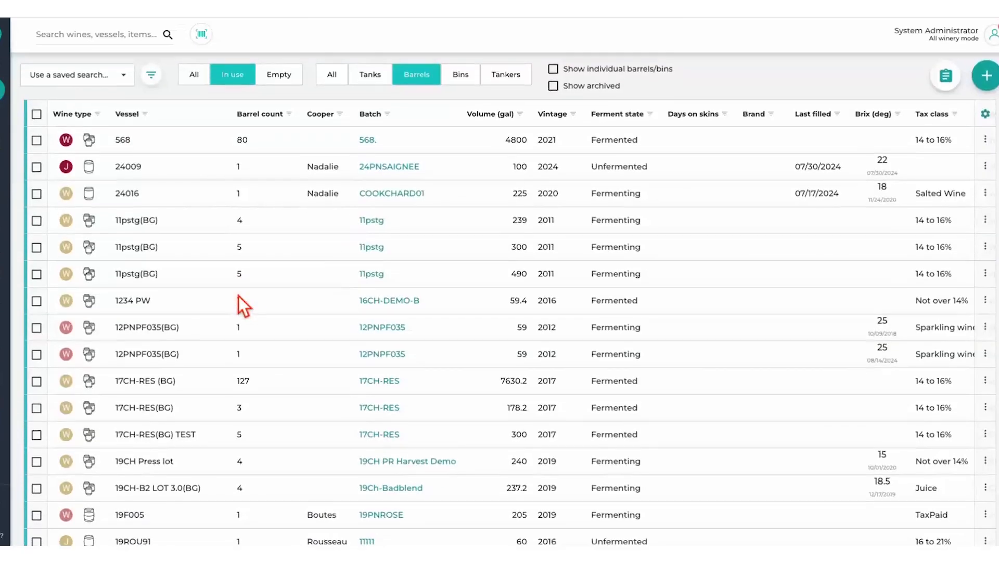
scroll(119, 228, down, 2)
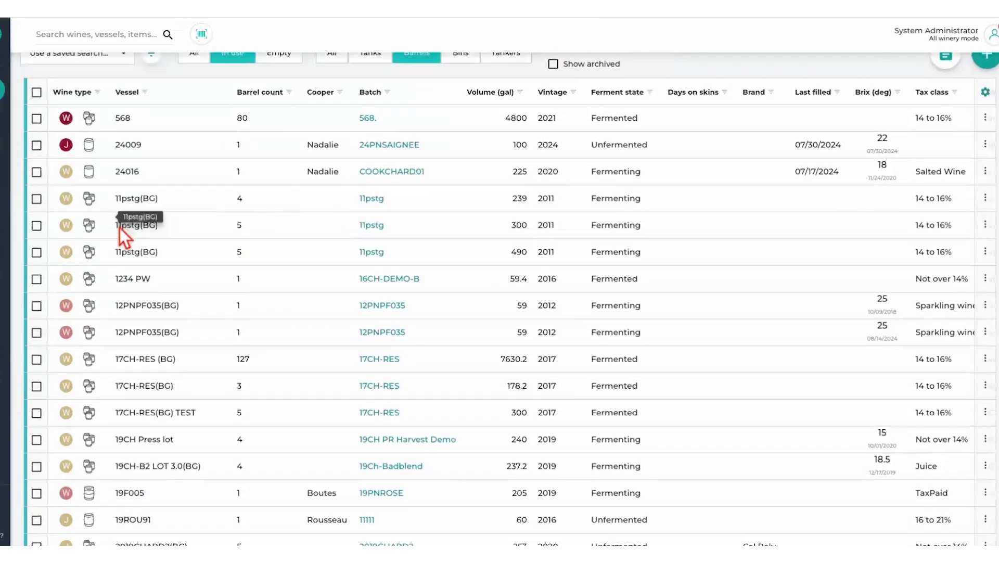
scroll(323, 224, down, 3)
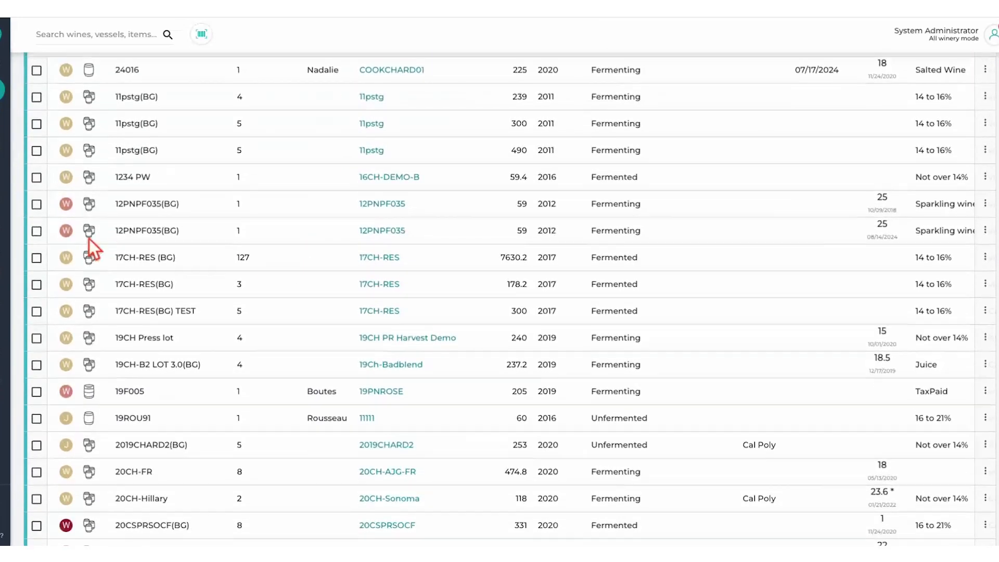
click(36, 231)
click(41, 260)
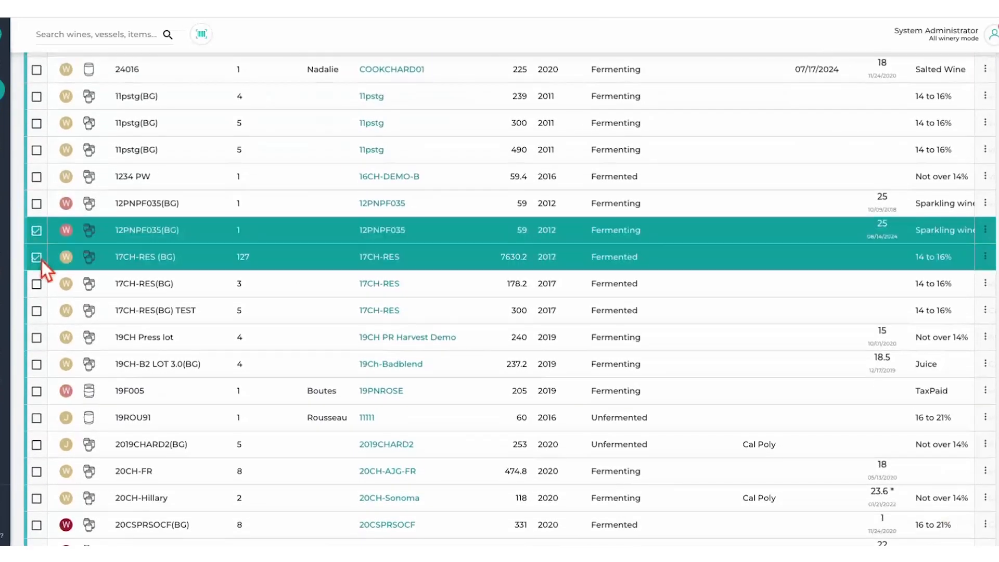
scroll(42, 261, down, 10)
scroll(42, 261, down, 20)
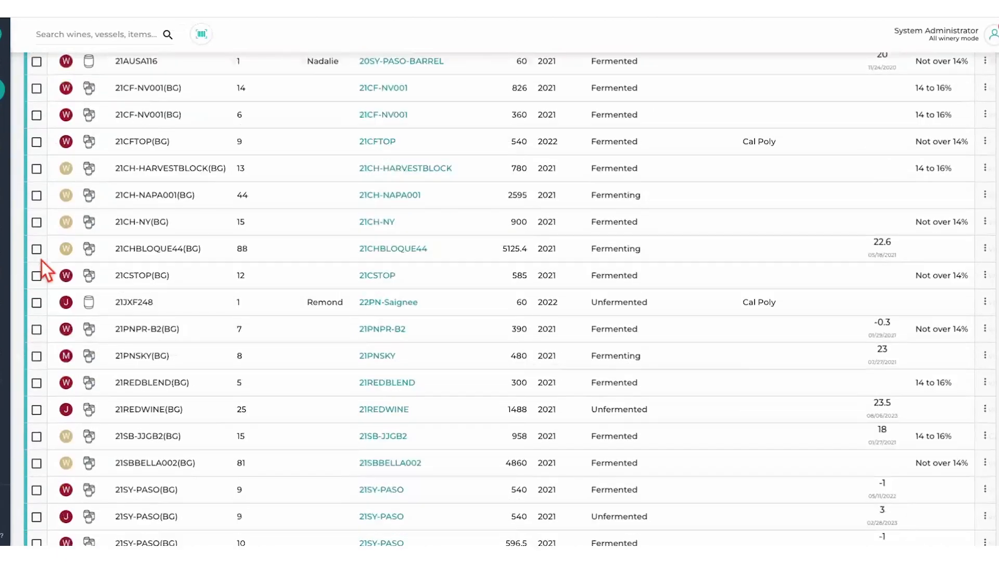
click(37, 325)
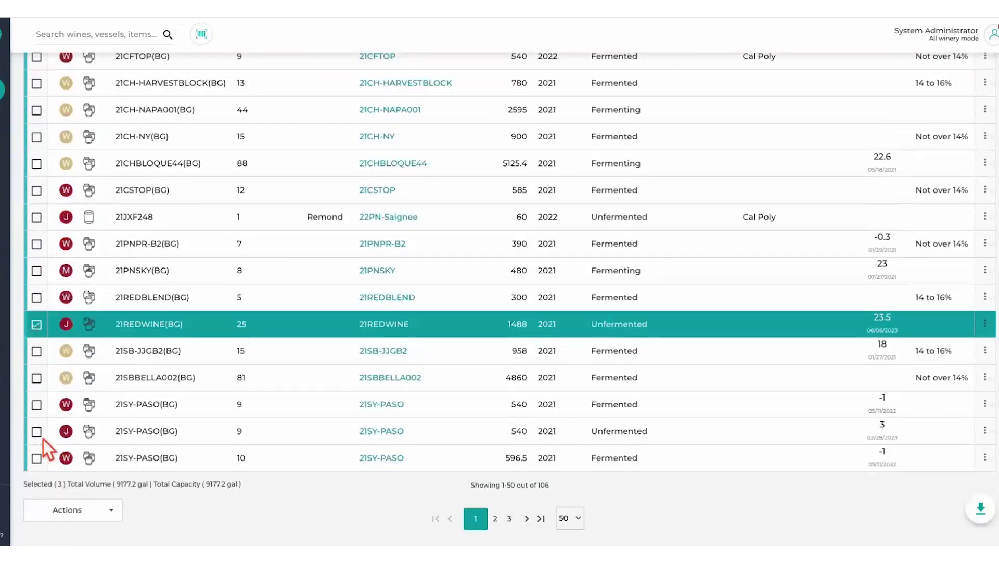
- Request lab work for the Alcohol metric on the selected vessels with labels printed, and close the generated label document
click(112, 515)
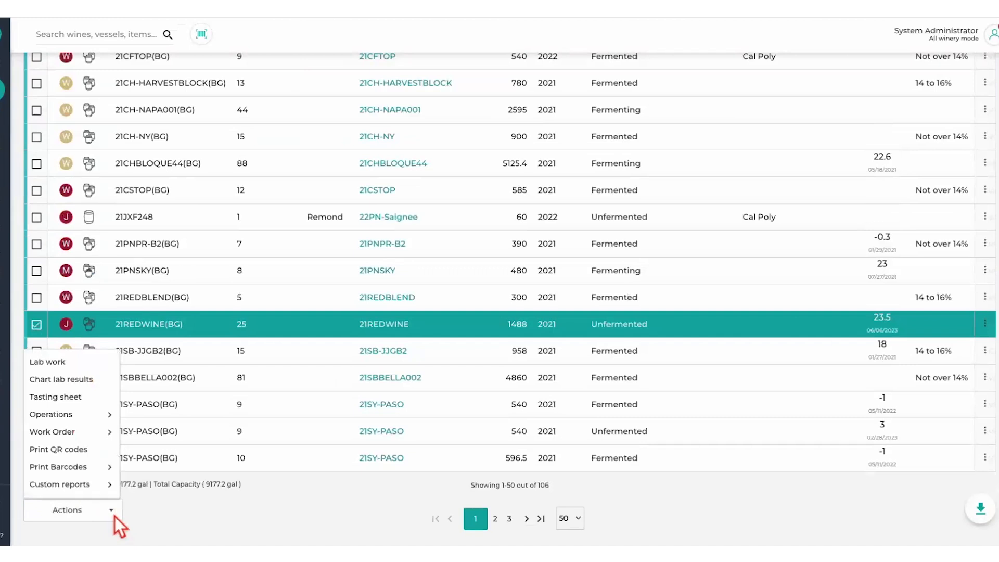
click(73, 363)
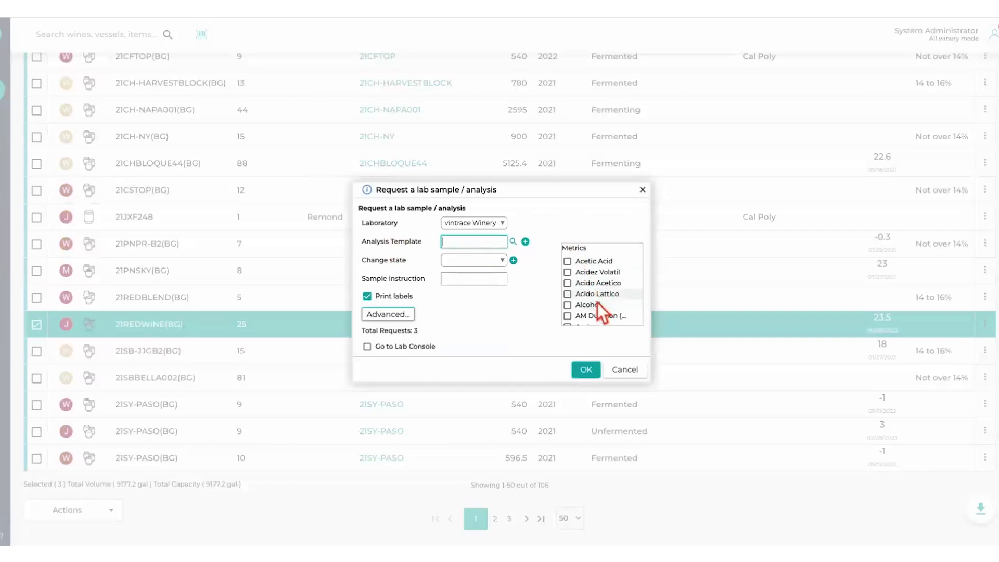
scroll(597, 302, down, 1)
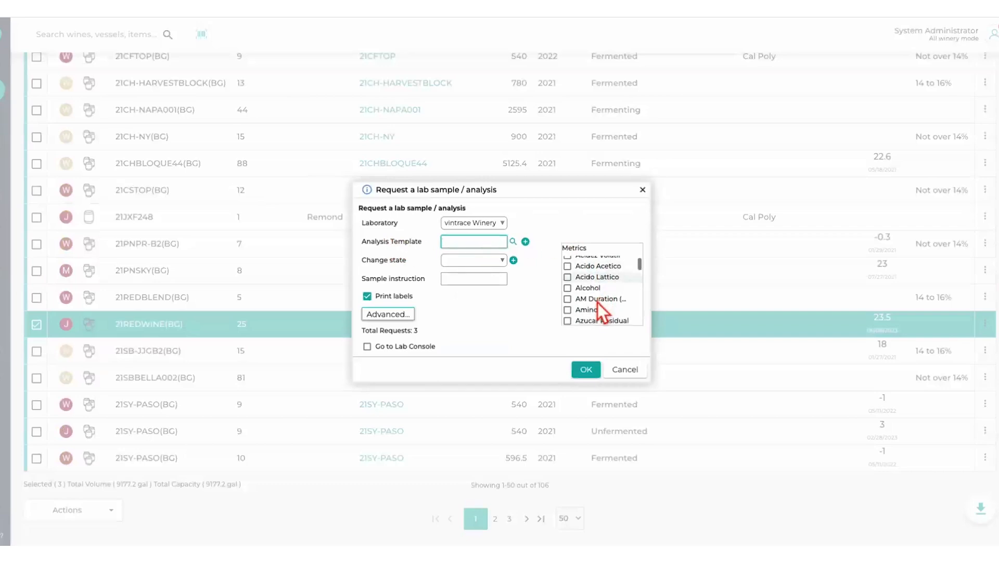
click(572, 294)
click(595, 373)
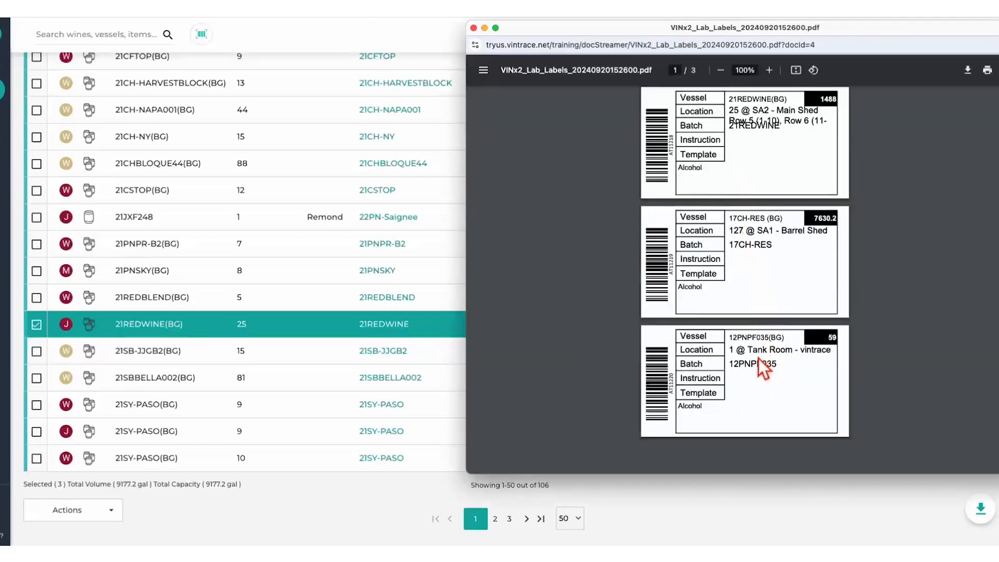
click(474, 27)
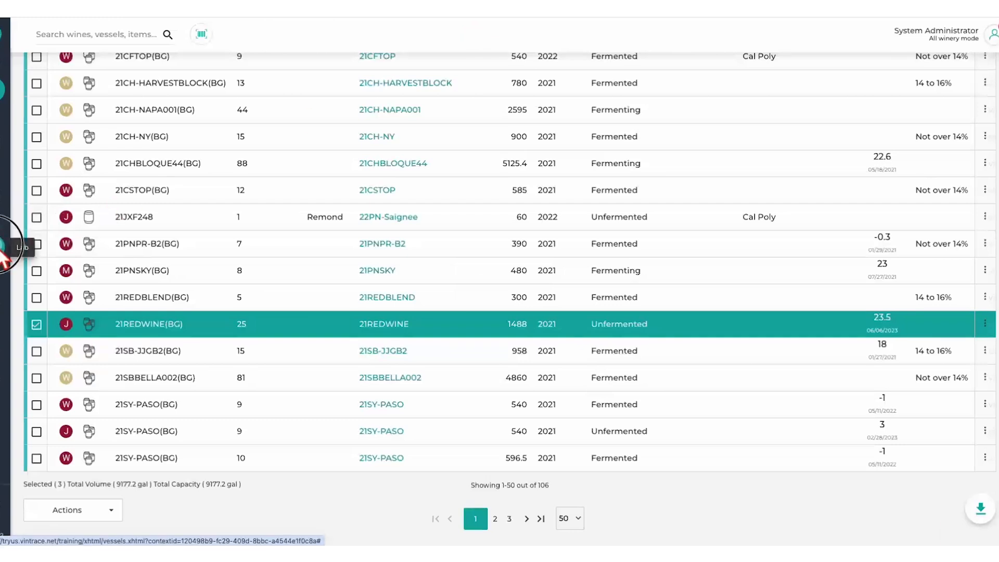
- Review the Alcohol analysis requests in the Lab Console and close it
click(3, 216)
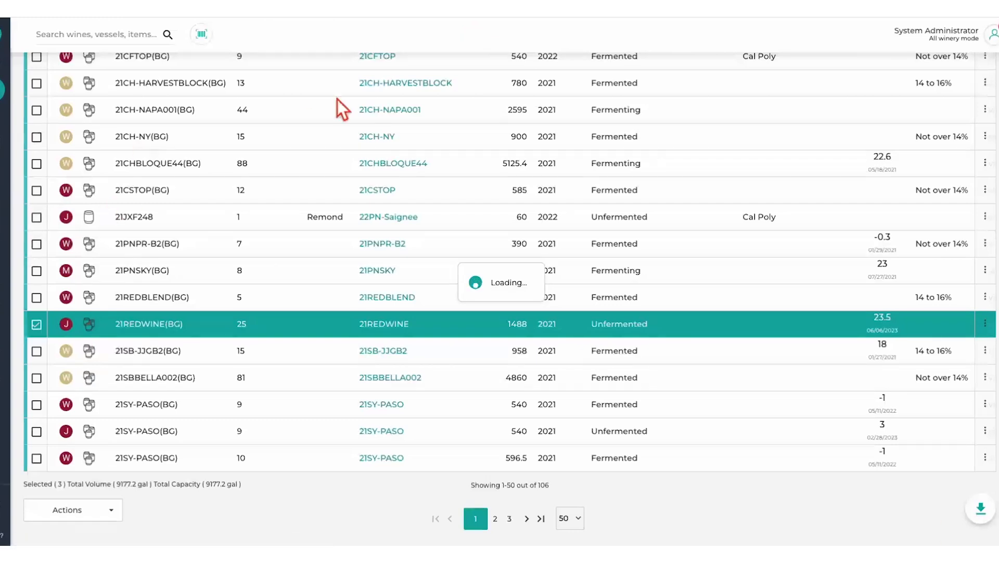
scroll(604, 310, down, 1)
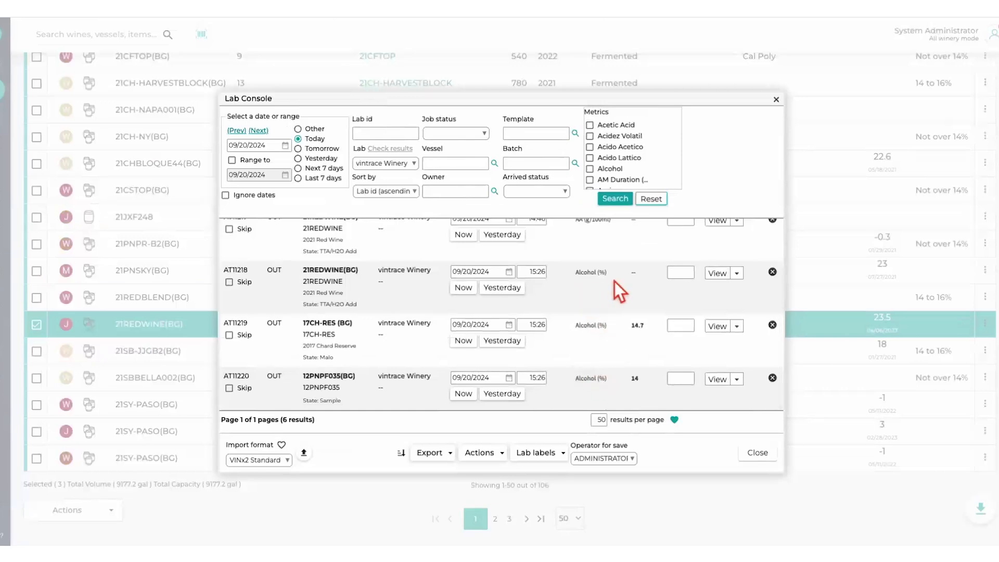
click(761, 452)
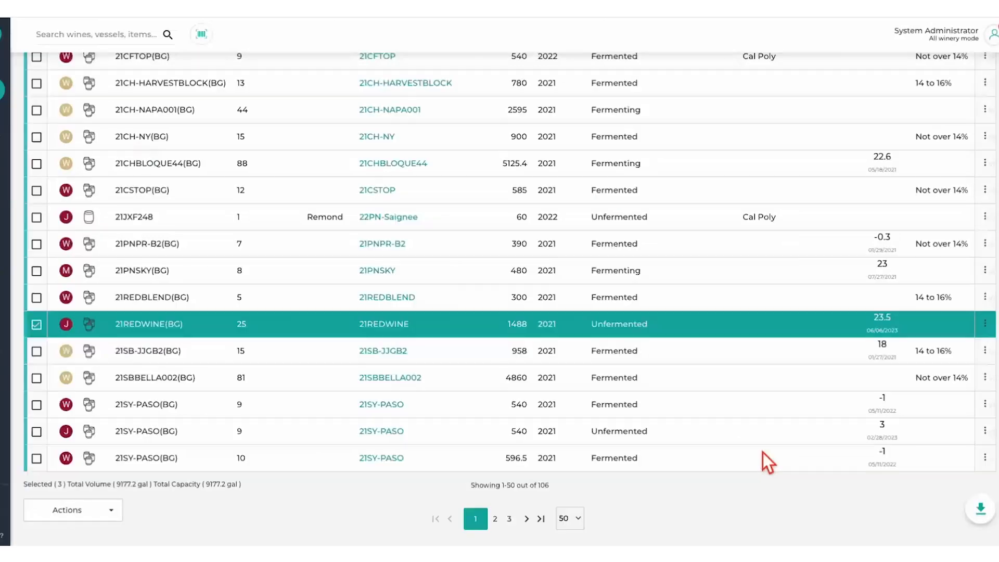
- Add the 21CH-HARVESTBLOCK(BG) barrel group to the current vessel selection
scroll(292, 333, up, 1)
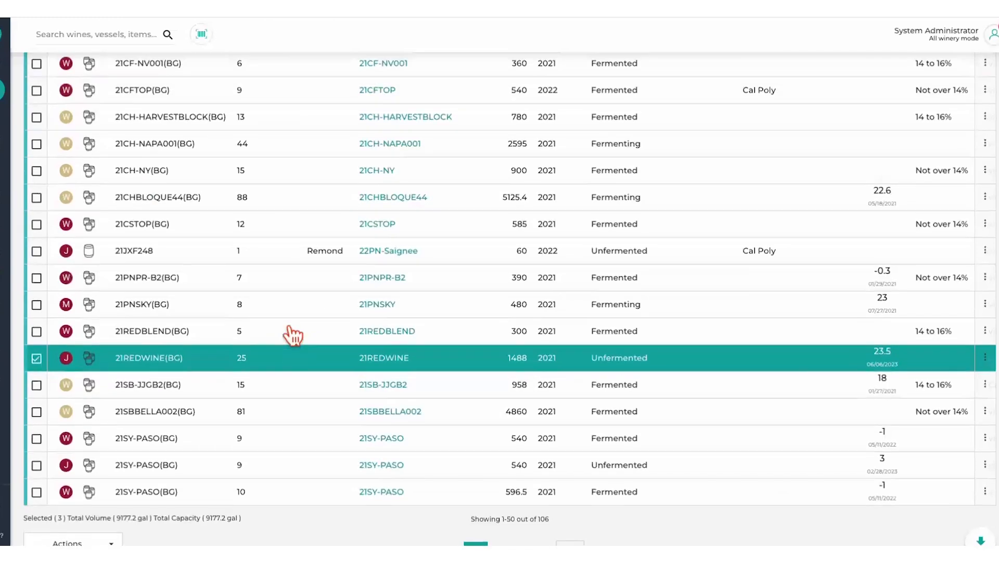
scroll(289, 327, up, 10)
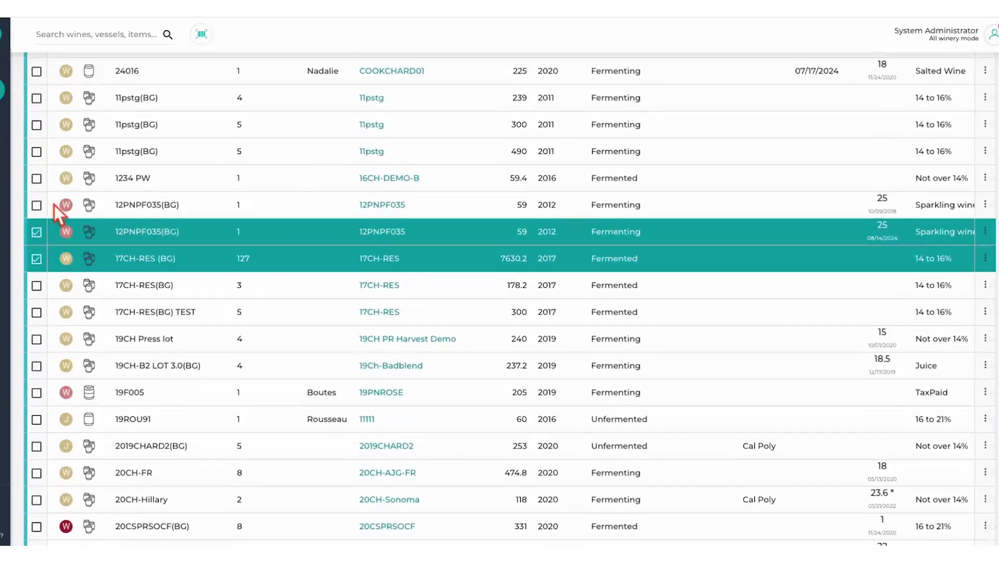
scroll(57, 289, down, 3)
scroll(55, 291, down, 6)
click(41, 301)
scroll(48, 359, down, 1)
scroll(51, 367, down, 2)
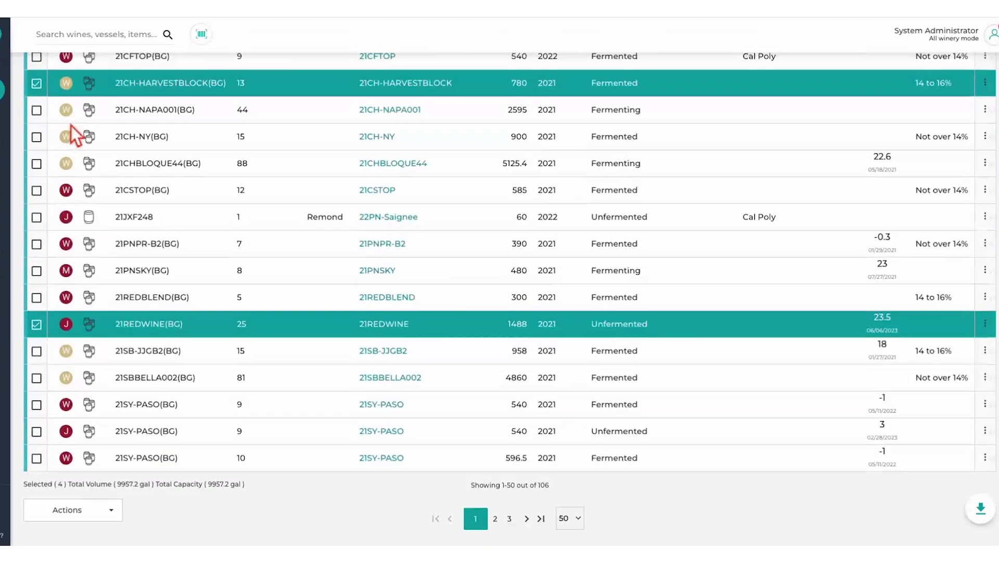
- Create an Analysis work order for the selected vessels using the Juice Panel template and save it as Ready
click(115, 512)
mouse_move(99, 434)
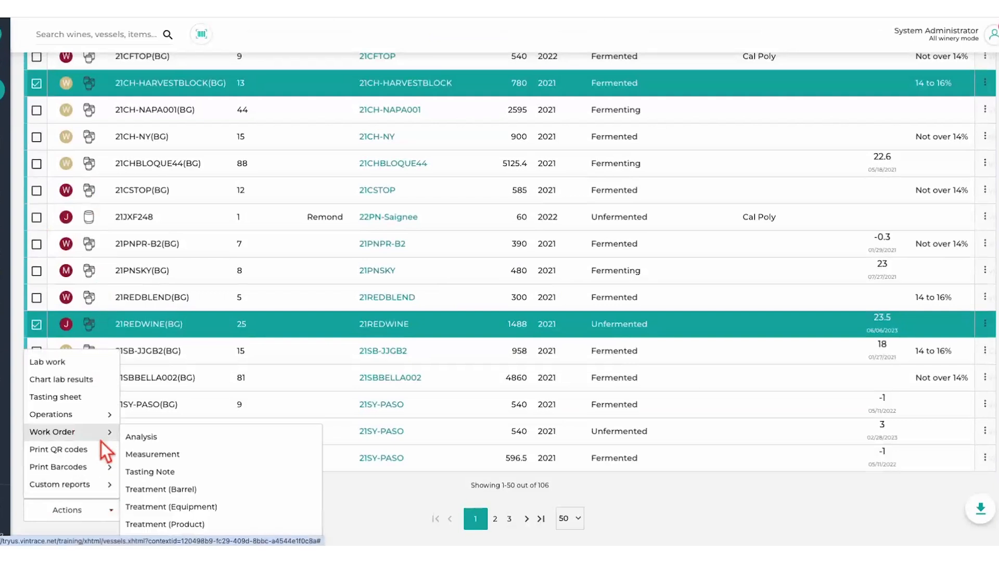
click(141, 439)
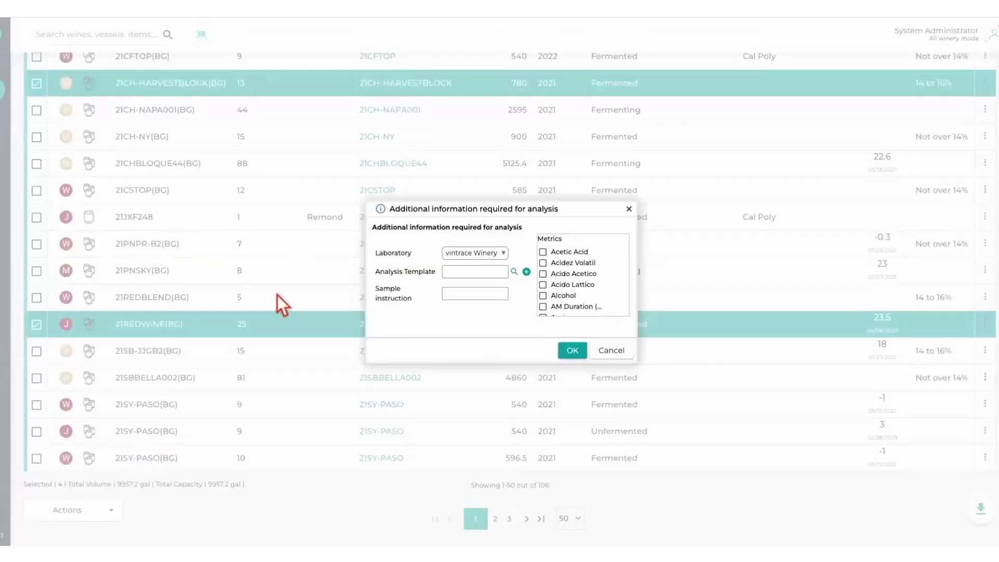
click(515, 272)
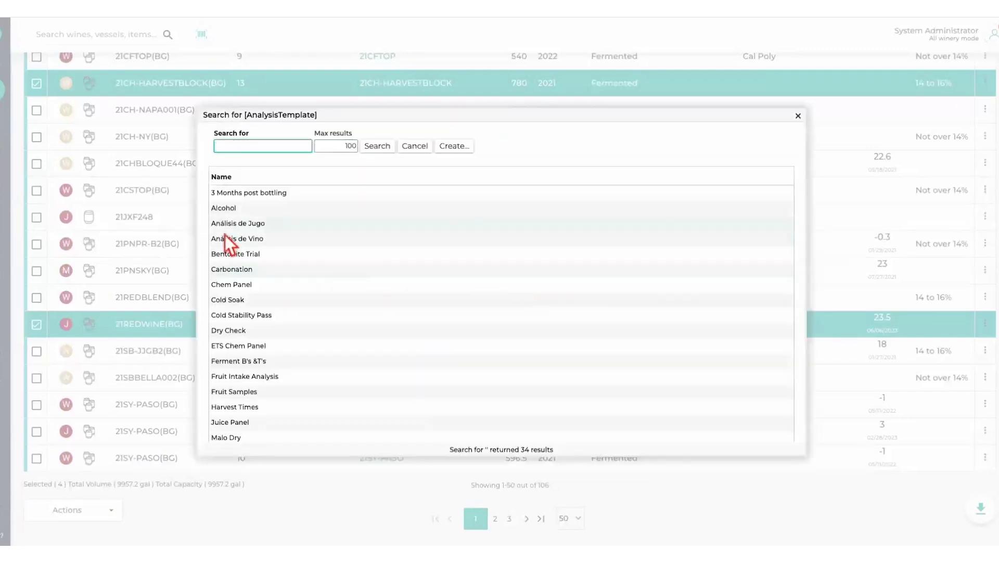
scroll(237, 302, down, 1)
double_click(251, 397)
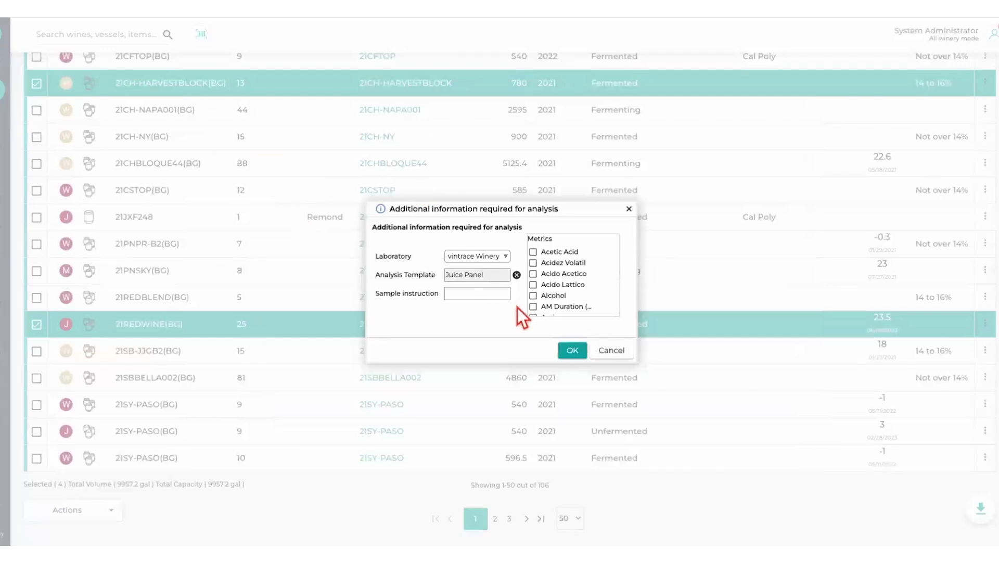
click(577, 355)
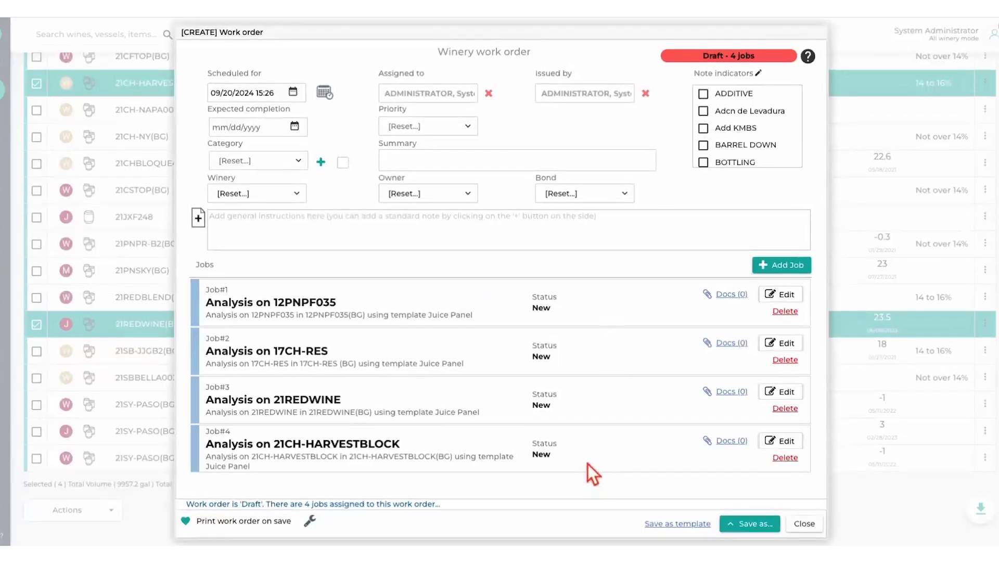
click(733, 524)
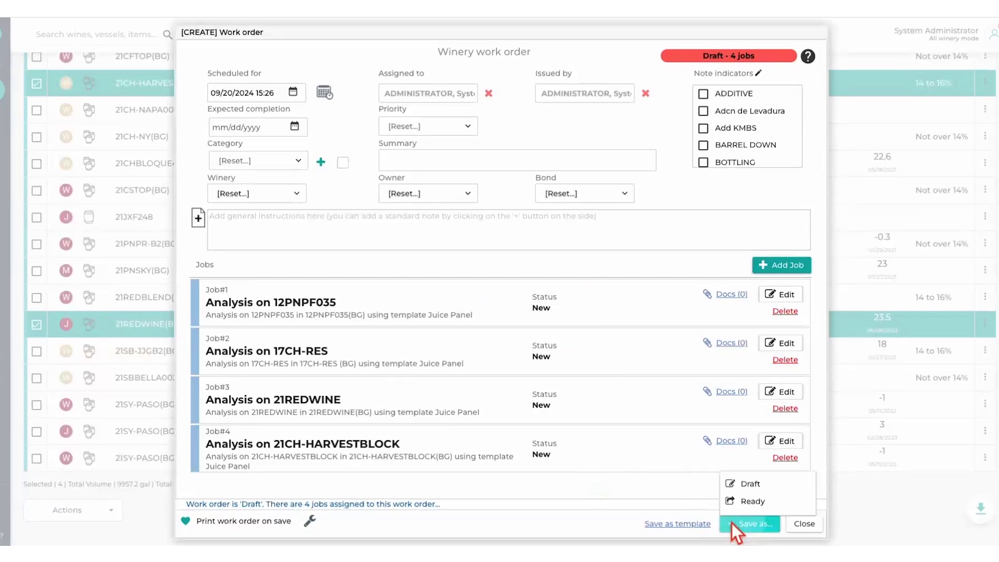
click(745, 503)
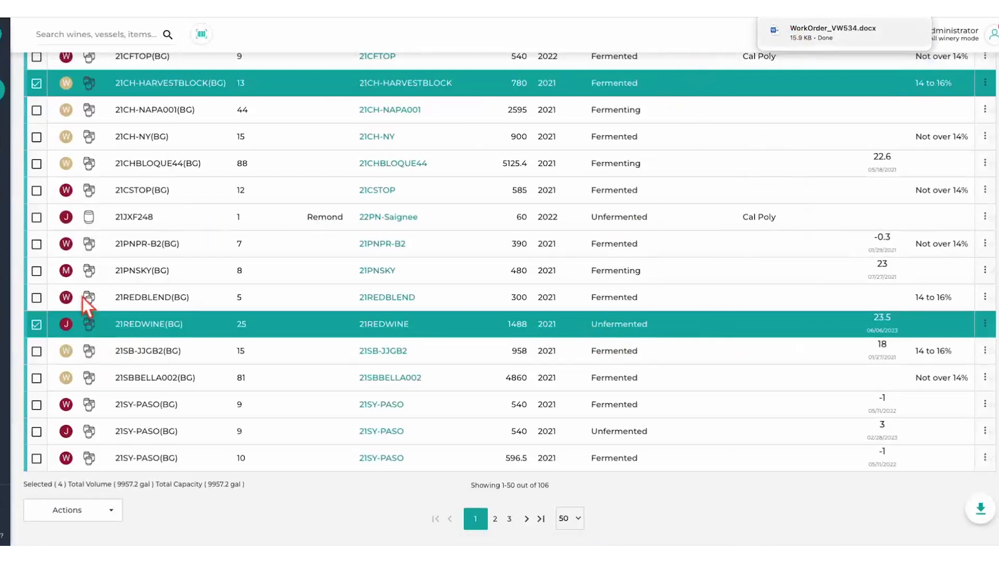
- Examine the Juice Panel analyses from the work order in the Lab Console and close it
click(2, 258)
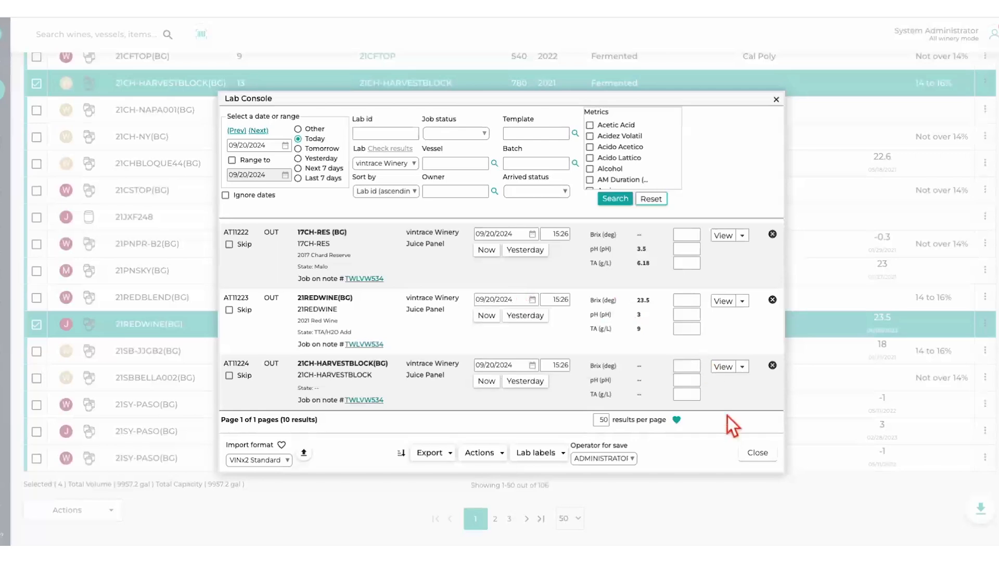
click(766, 454)
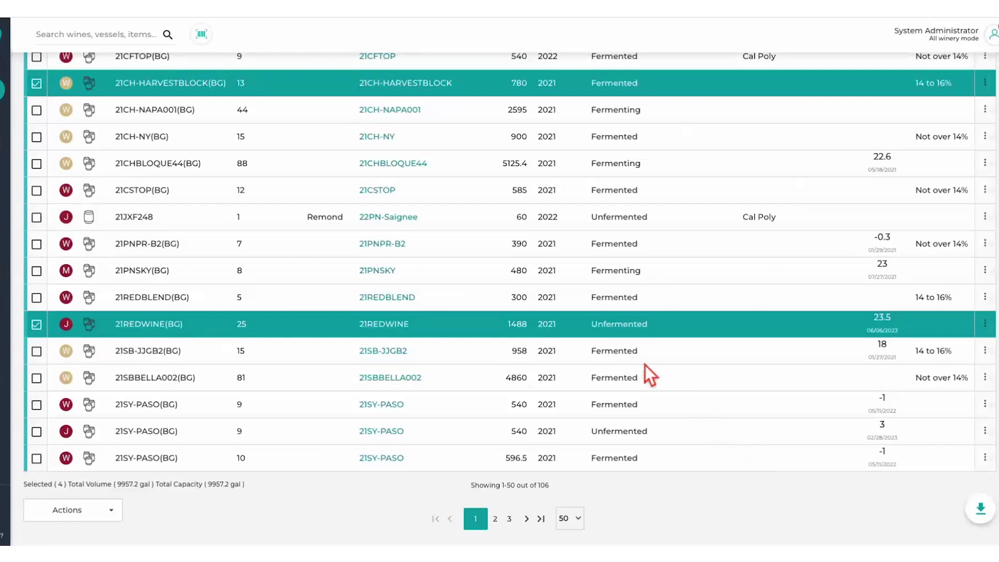
scroll(611, 328, up, 10)
scroll(611, 328, up, 10)
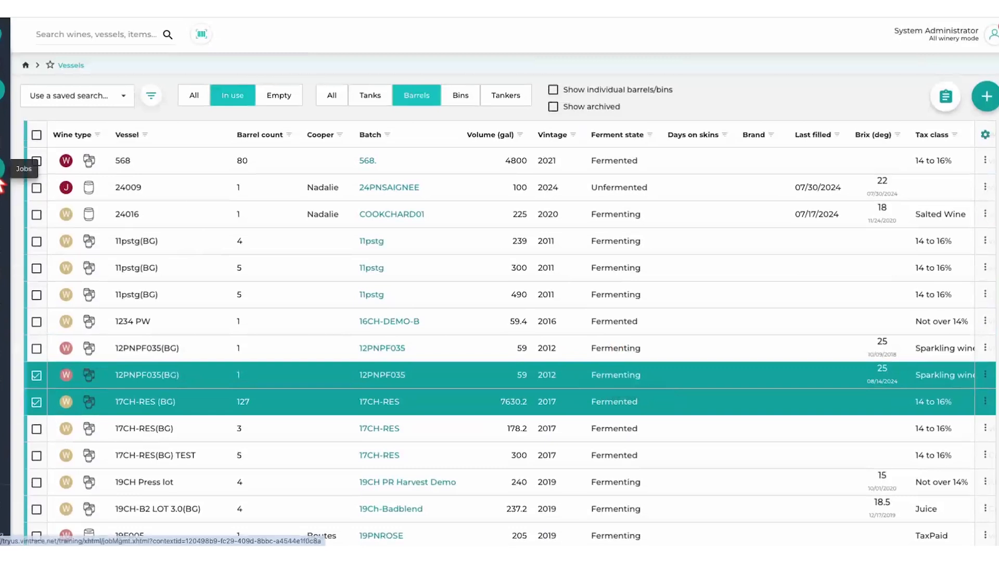
- Create a manual work order from job management and add a Multi transfer (many-to-one) job
click(2, 172)
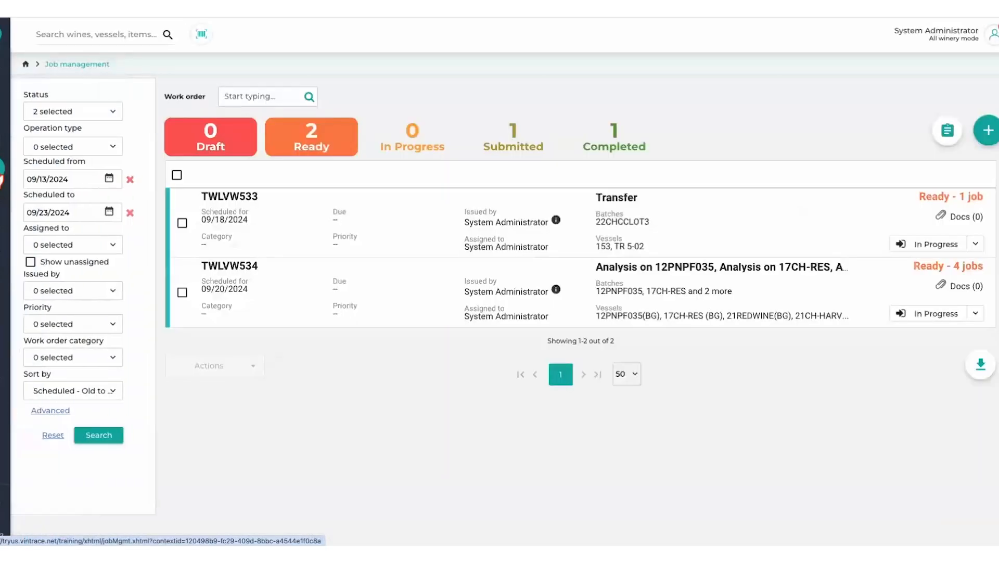
click(992, 134)
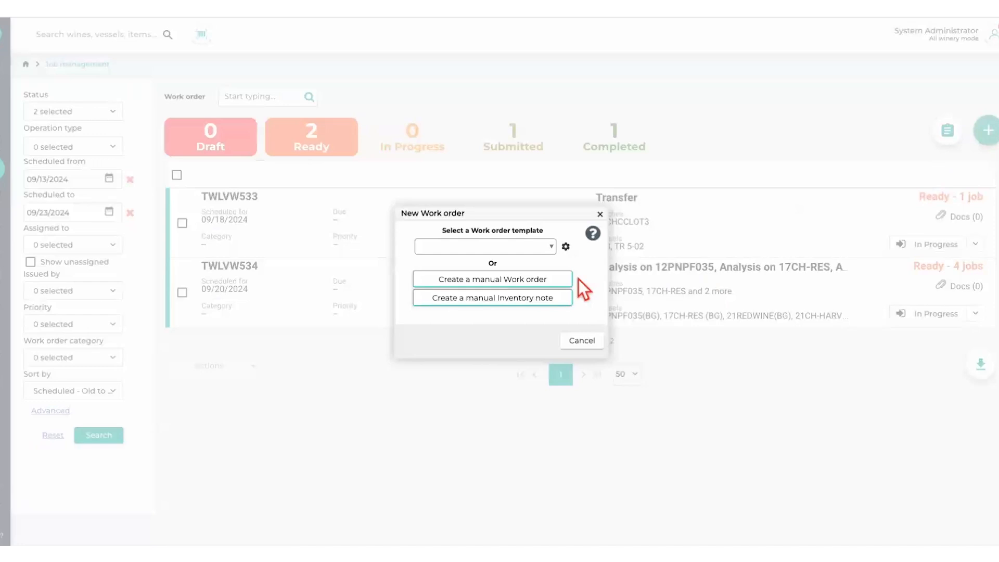
click(514, 285)
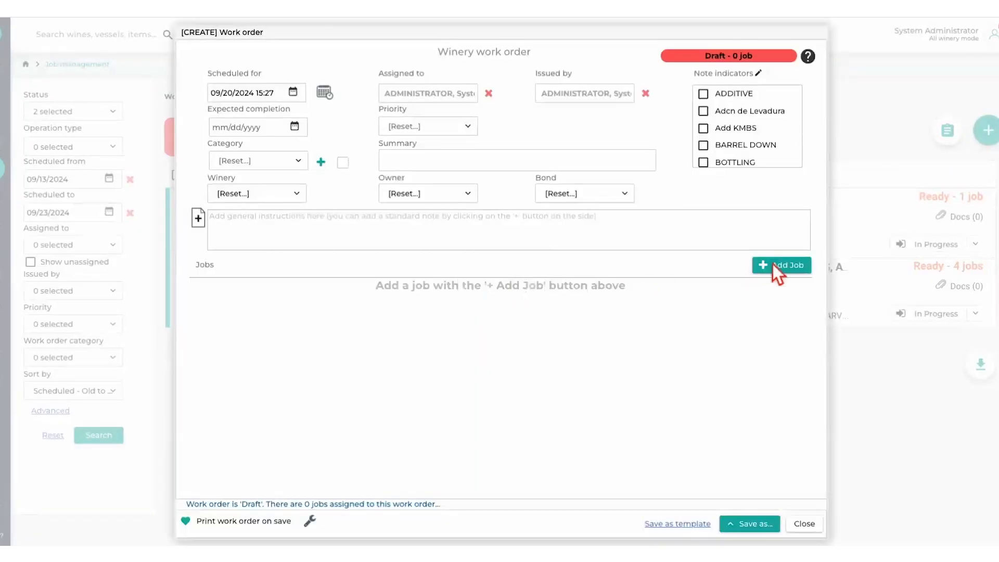
click(788, 266)
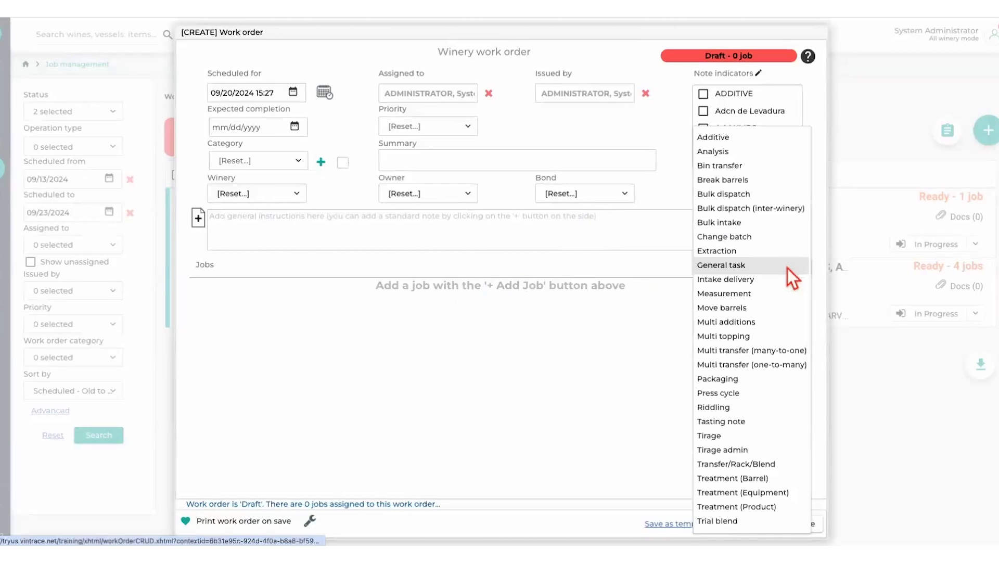
click(769, 351)
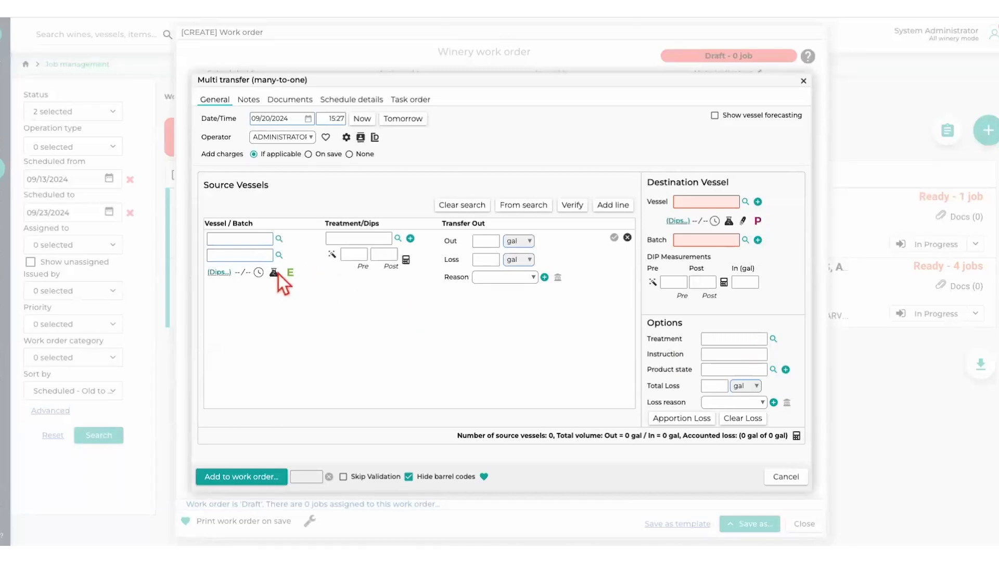
- Set the transfer's first source vessel to the one holding batch 21REDWINE
click(262, 241)
click(281, 240)
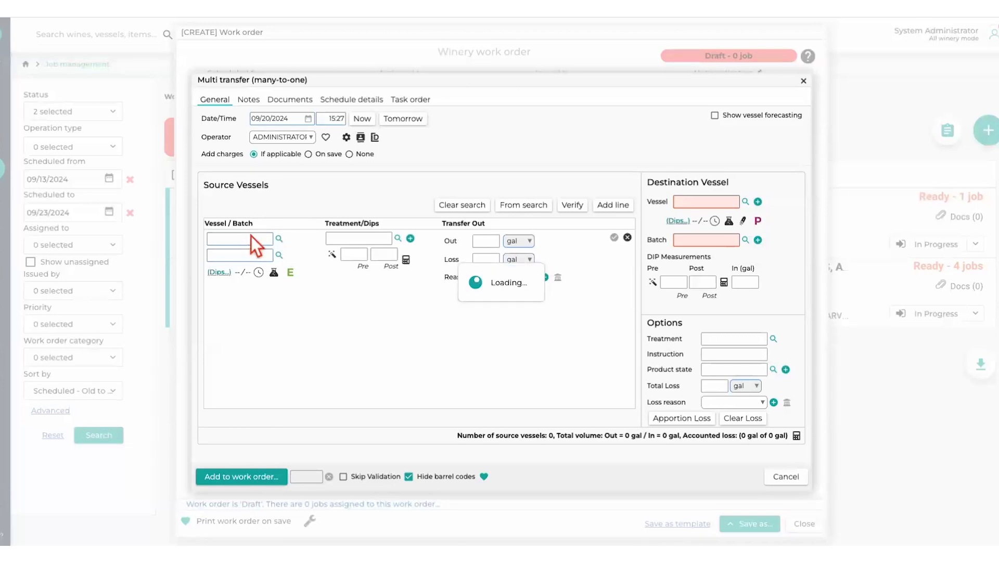
double_click(281, 258)
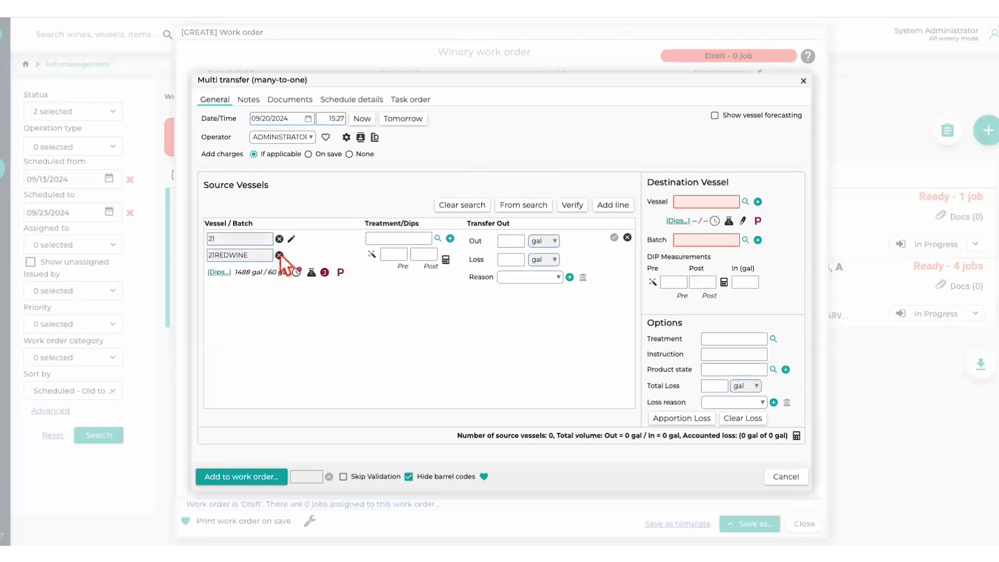
- View the lab sample request form for the 21REDWINE source vessel, cancel it and discard the multi transfer job
click(311, 272)
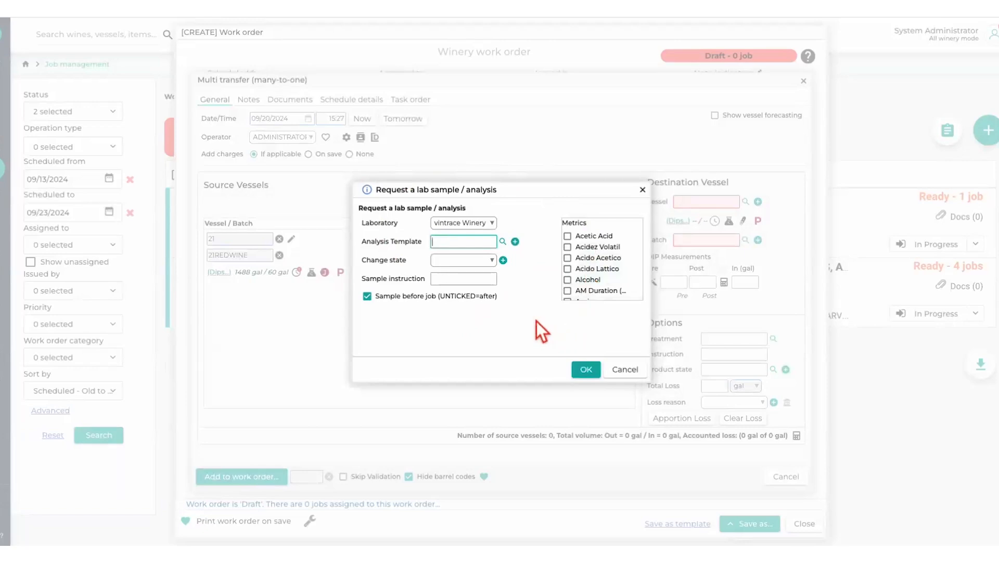
click(620, 368)
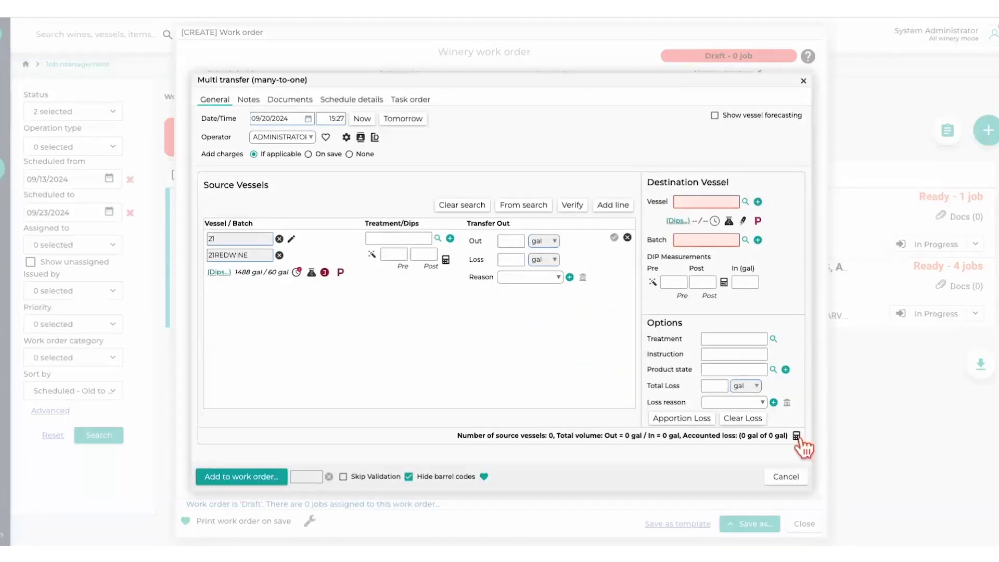
click(795, 476)
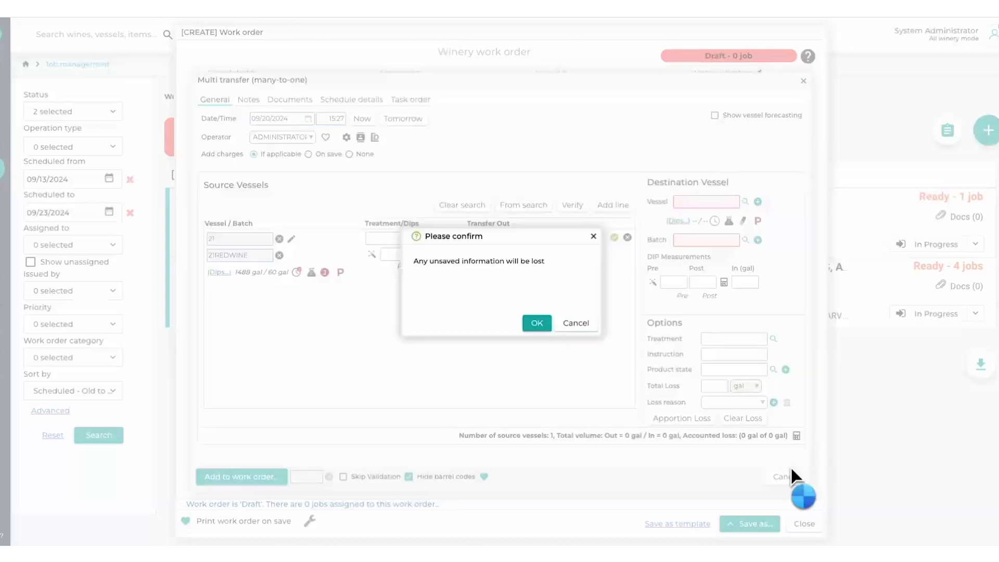
click(542, 324)
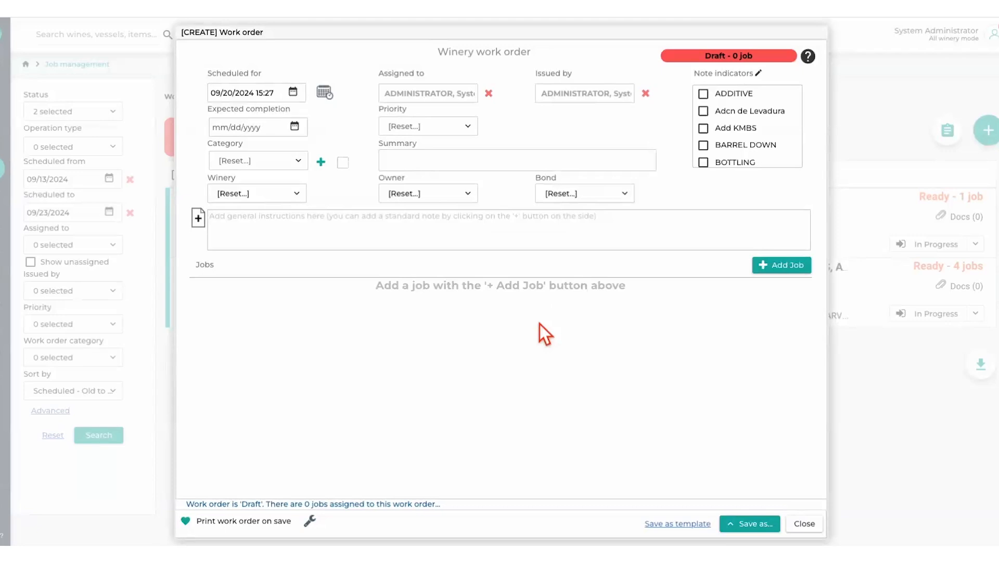
- Add a Multi additions job to view its lab analysis request form, and close the job and work order without saving
click(784, 264)
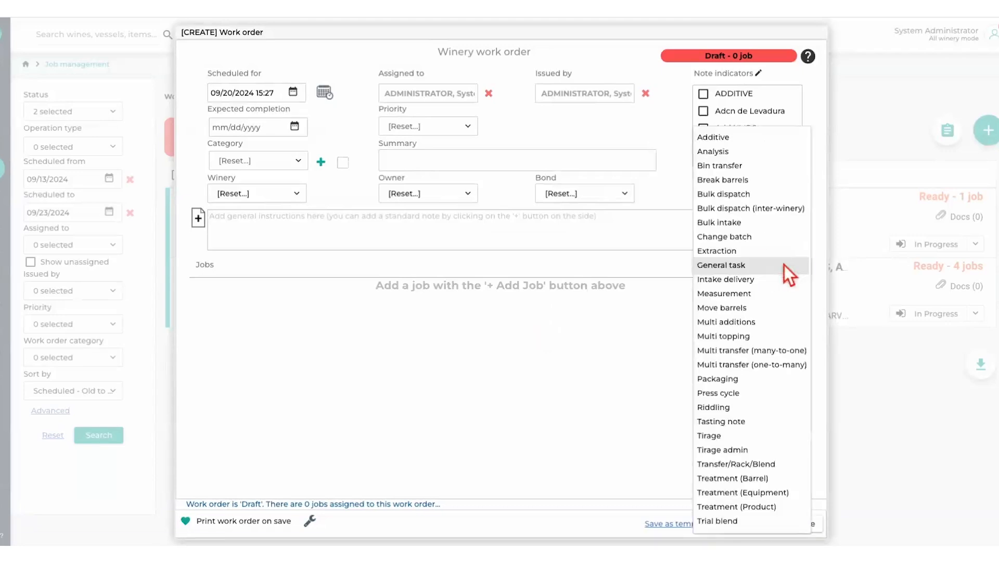
click(738, 322)
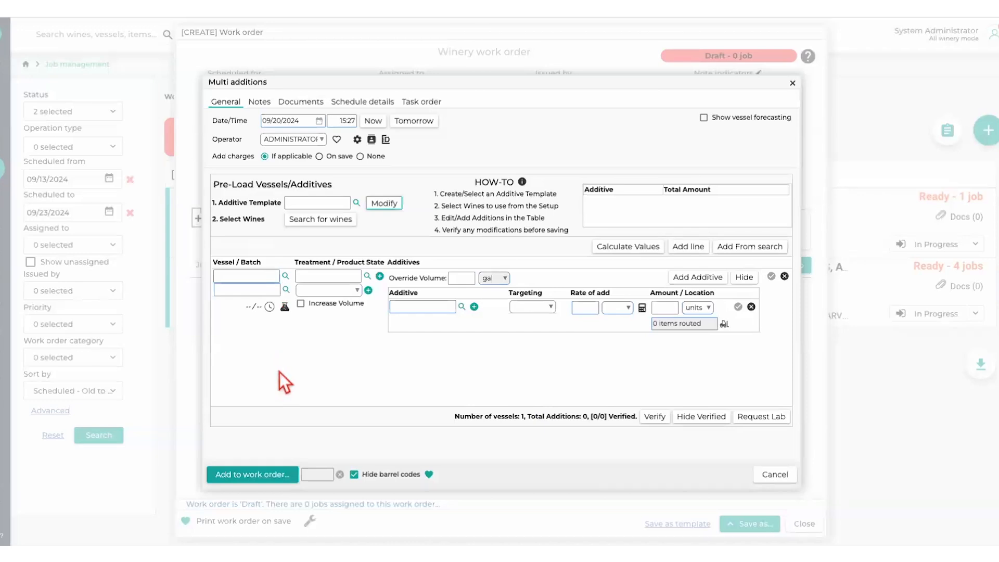
click(757, 420)
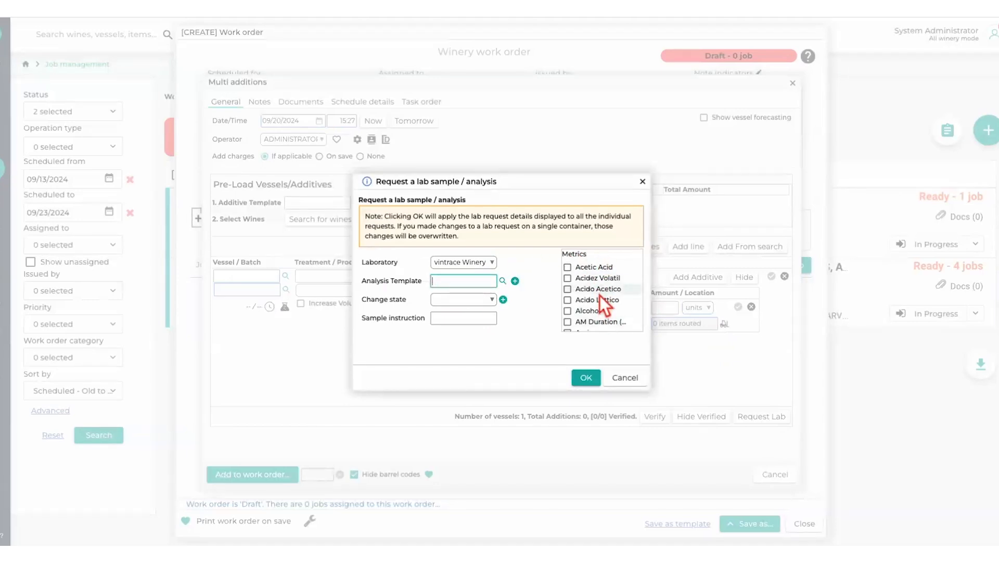
click(624, 378)
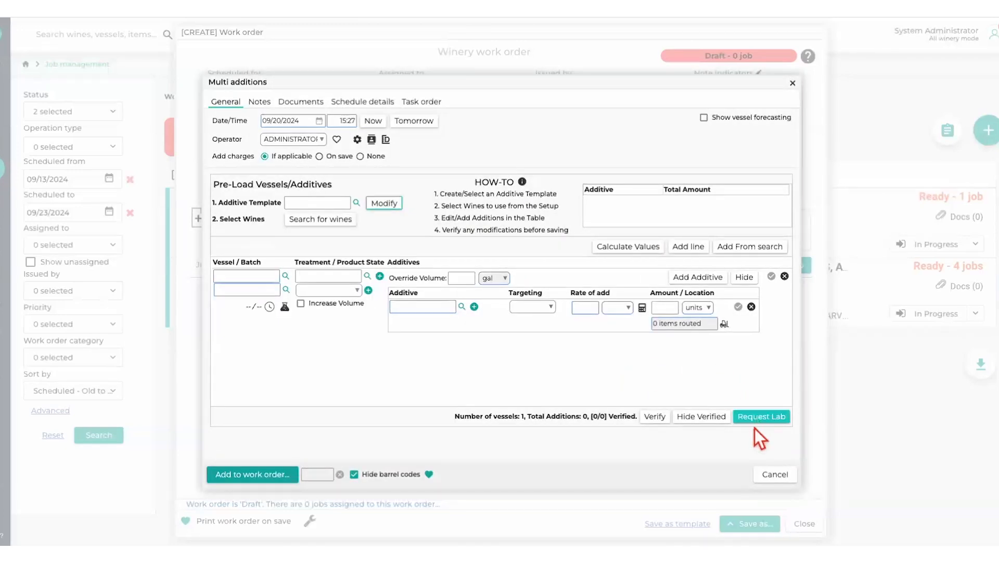
click(778, 476)
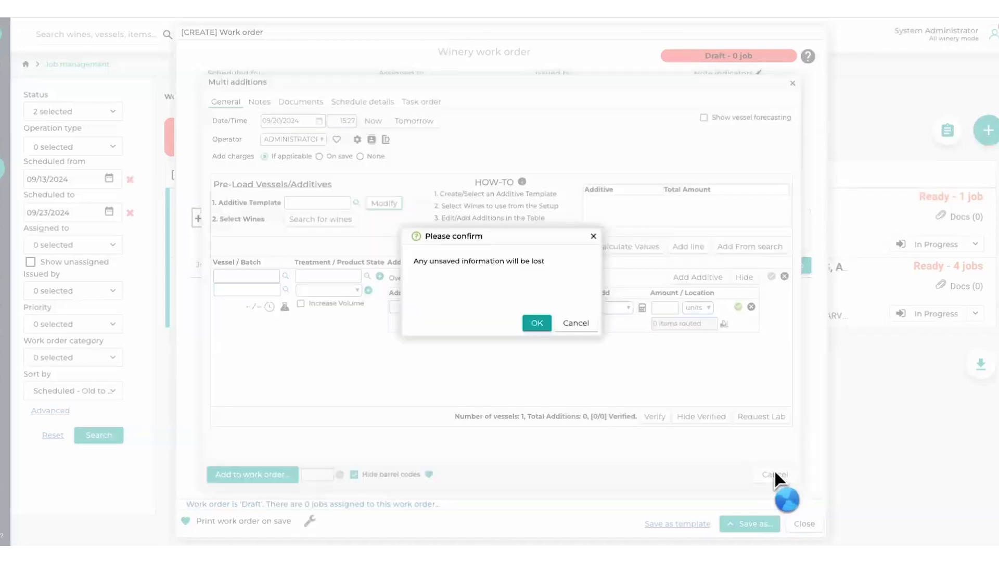
click(543, 323)
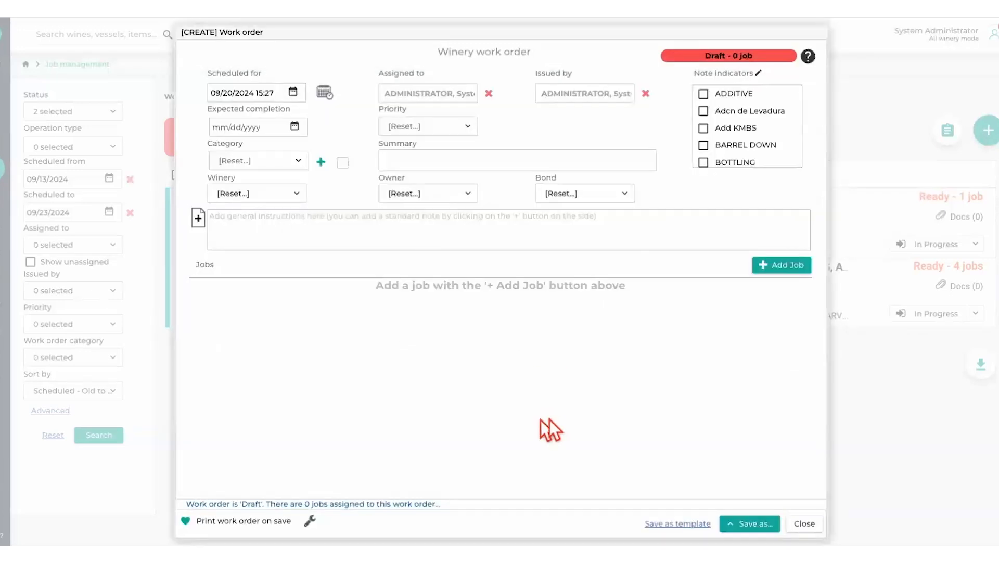
click(807, 525)
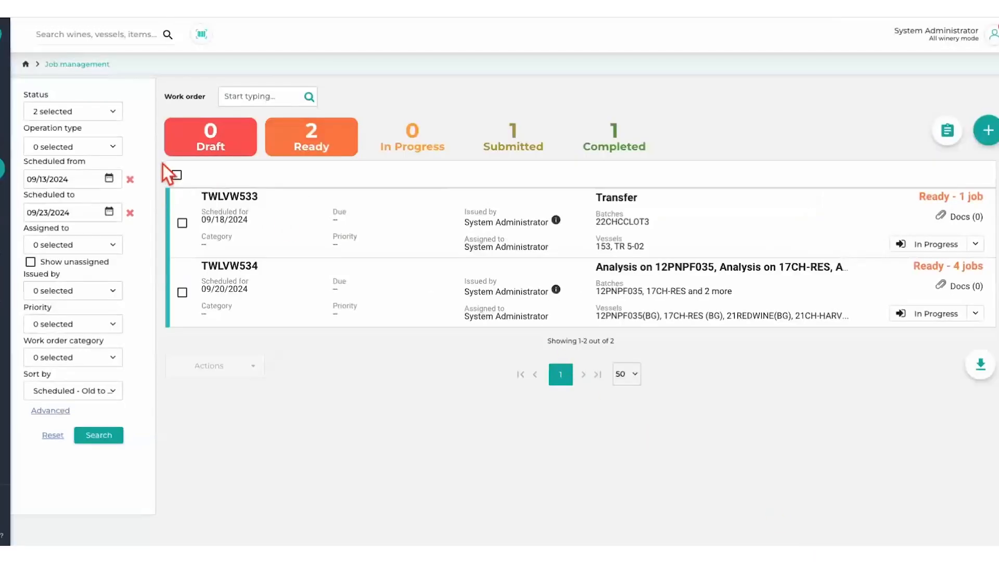
- Open batch 24PNSAIGNEE from the vessels list, view its Analysis operation form and cancel it
click(2, 102)
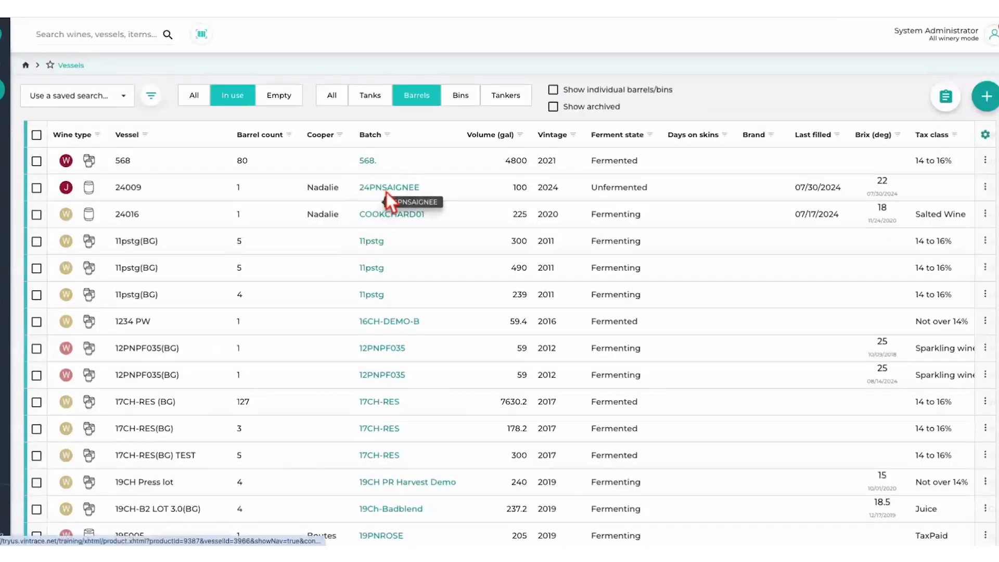
click(385, 190)
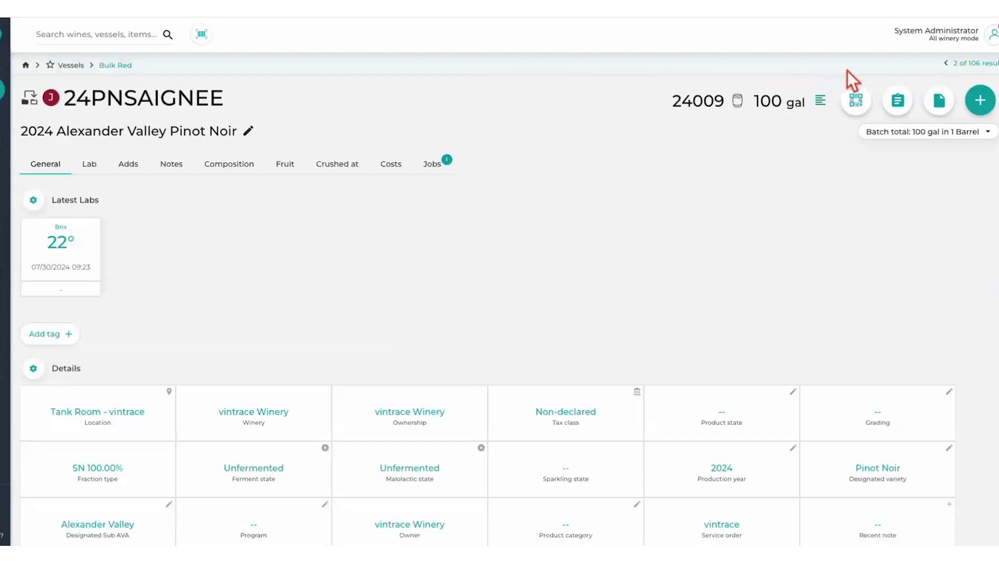
click(900, 101)
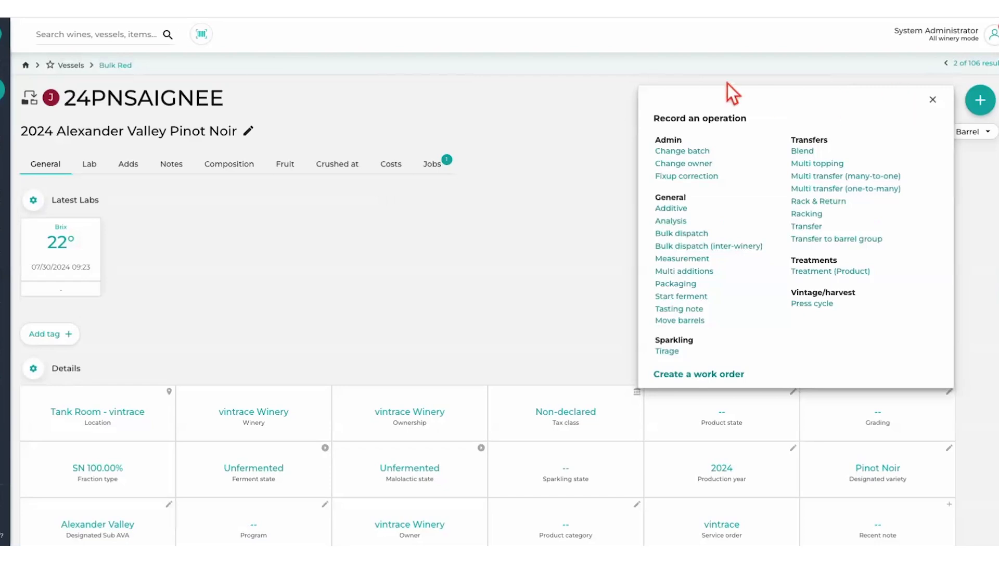
click(678, 220)
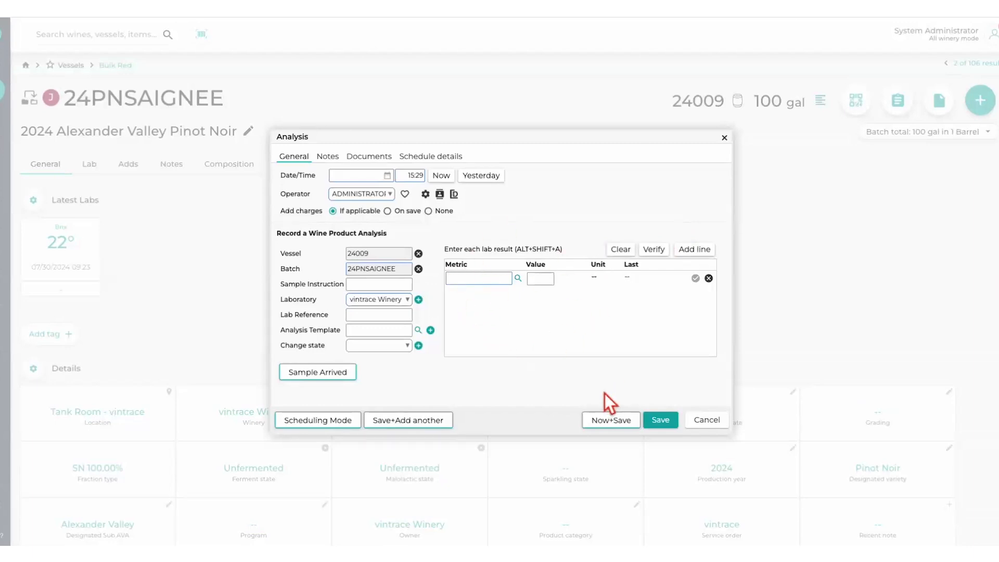
click(720, 421)
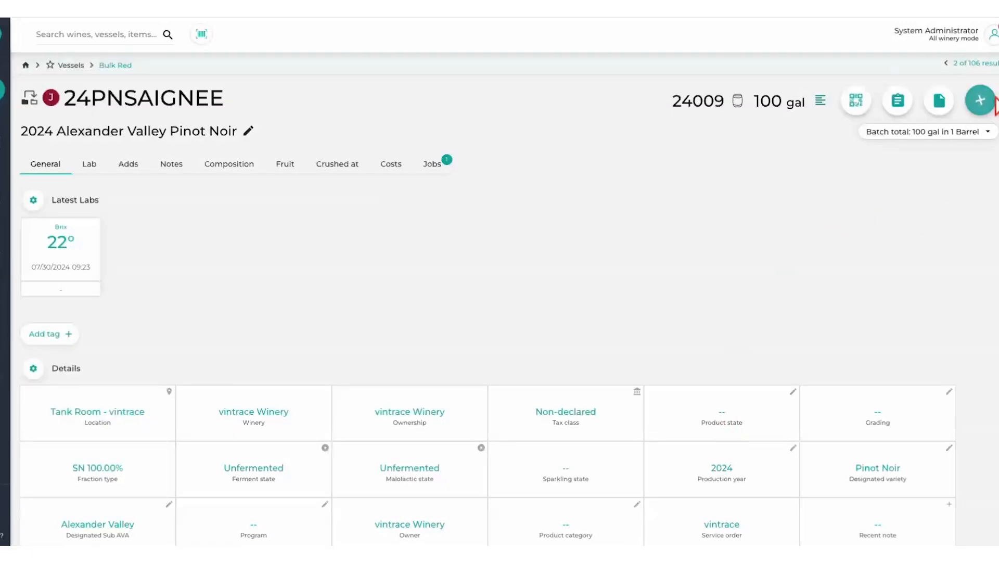
- View the new work order options for batch 24PNSAIGNEE and cancel without creating one
click(986, 109)
click(982, 104)
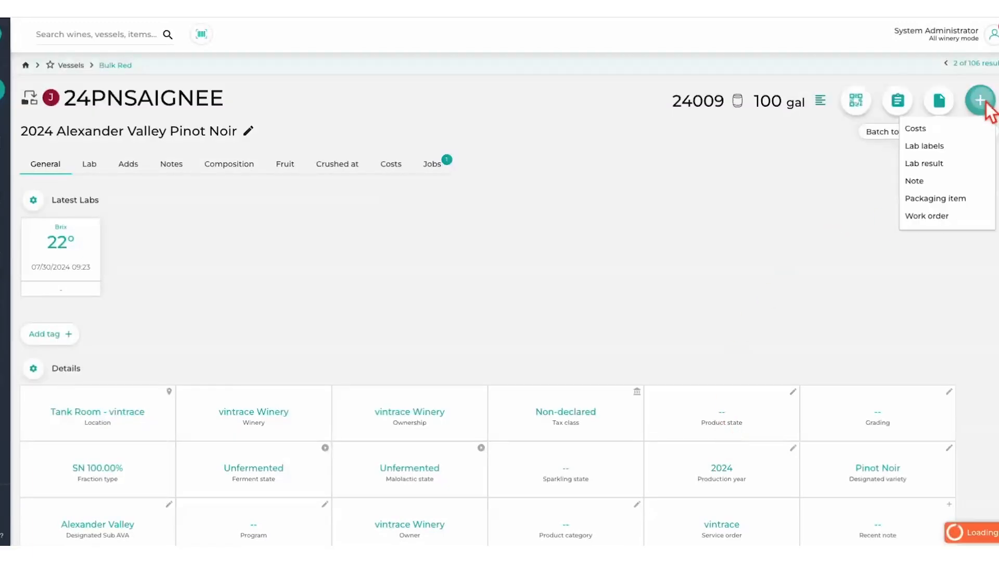
click(925, 217)
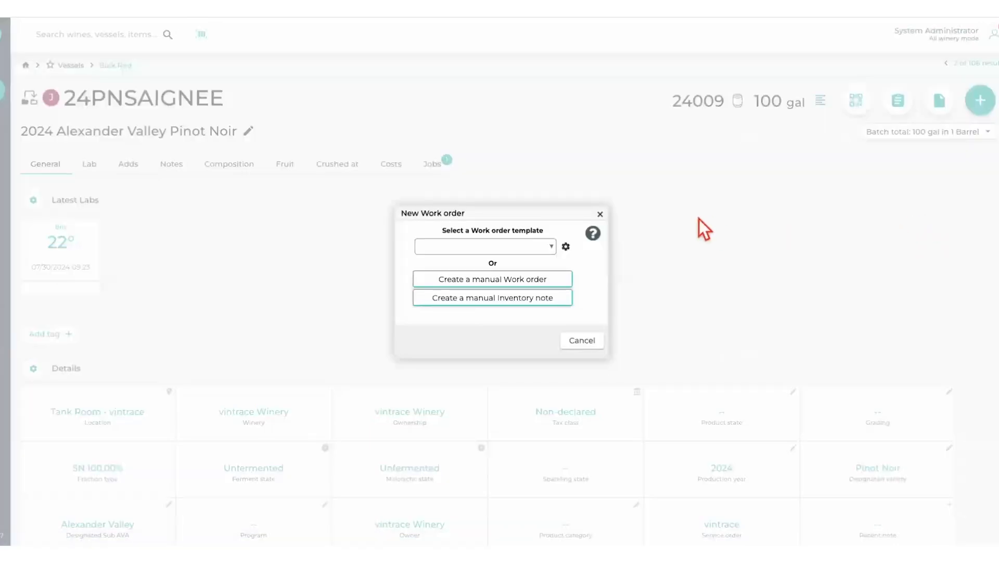
click(592, 345)
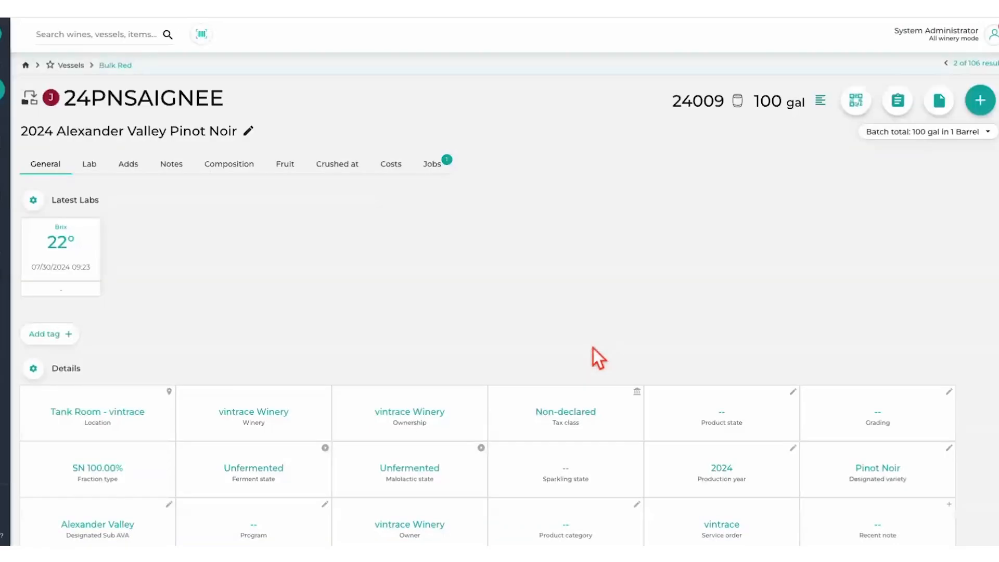
- Try to schedule a lab analysis of 24PNSAIGNEE as a task from a new lab result, and discard the form
click(981, 102)
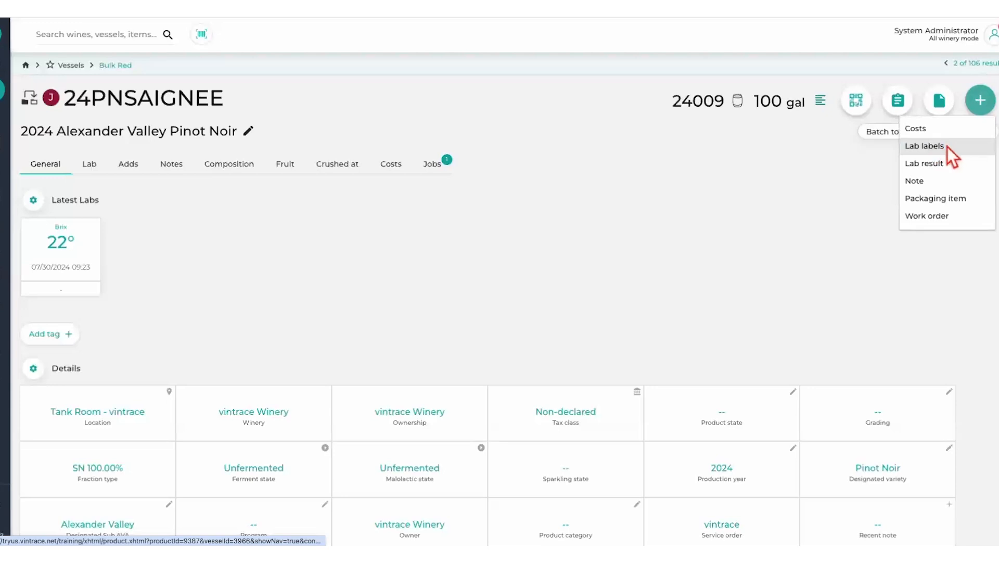
click(934, 165)
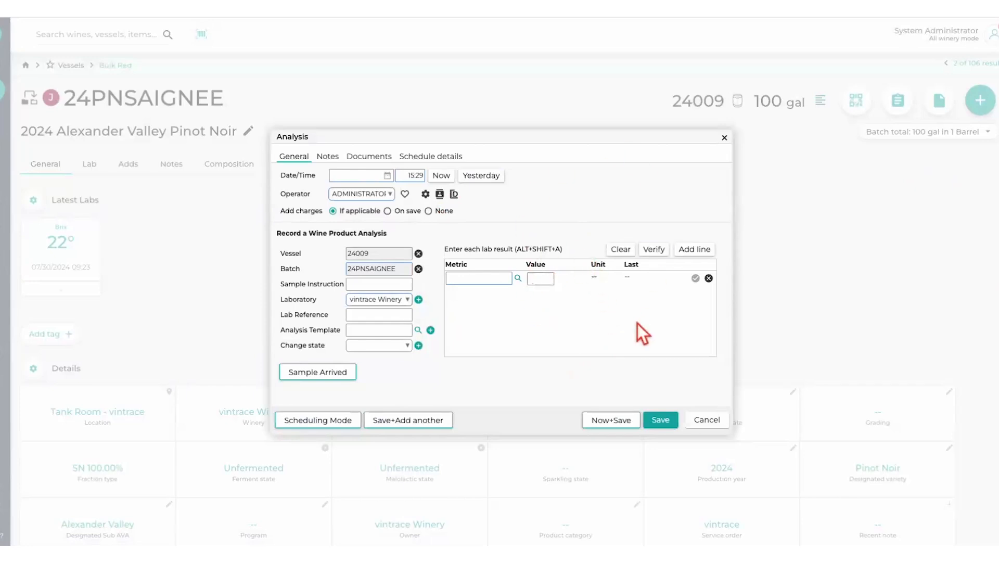
click(336, 420)
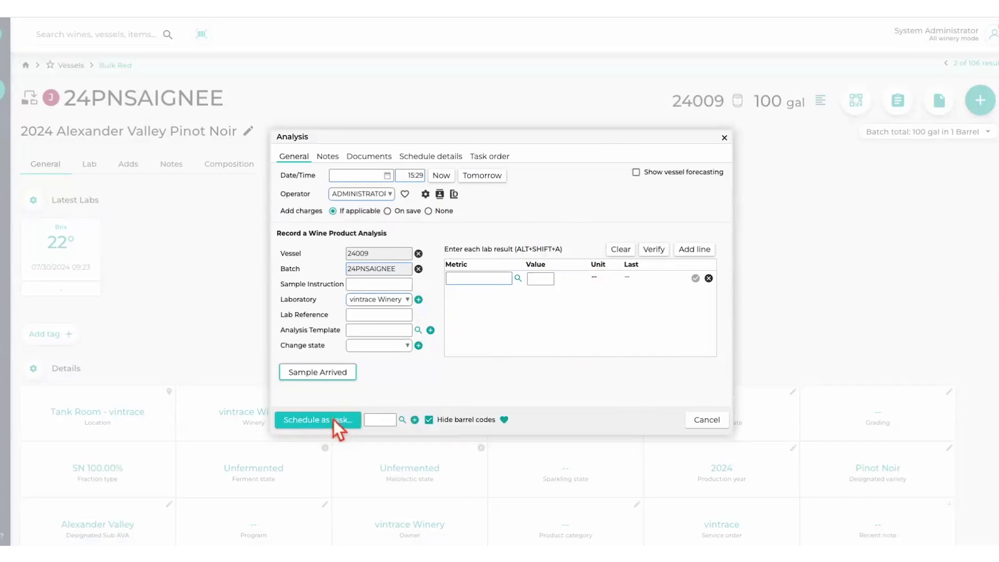
click(333, 419)
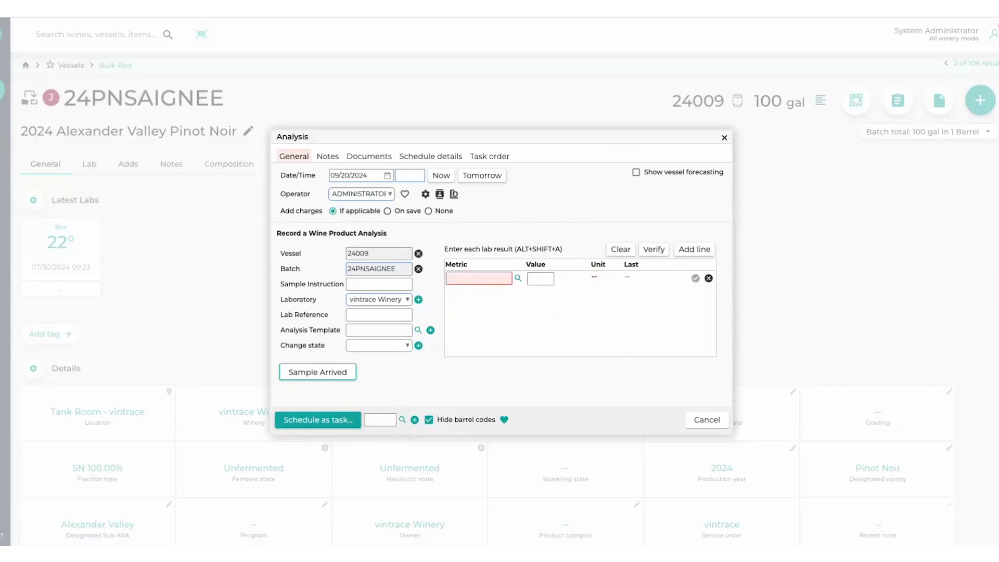
click(708, 420)
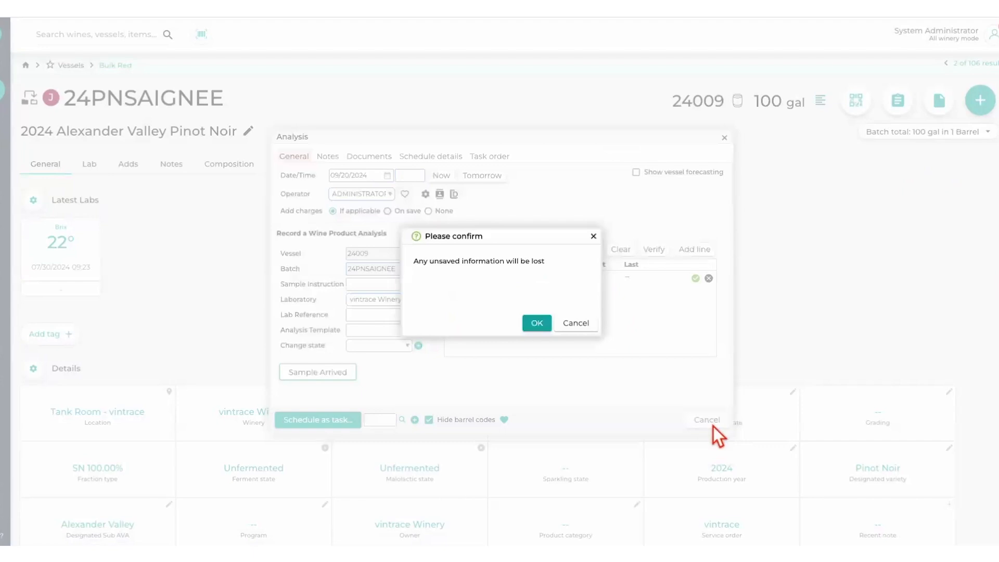
click(541, 327)
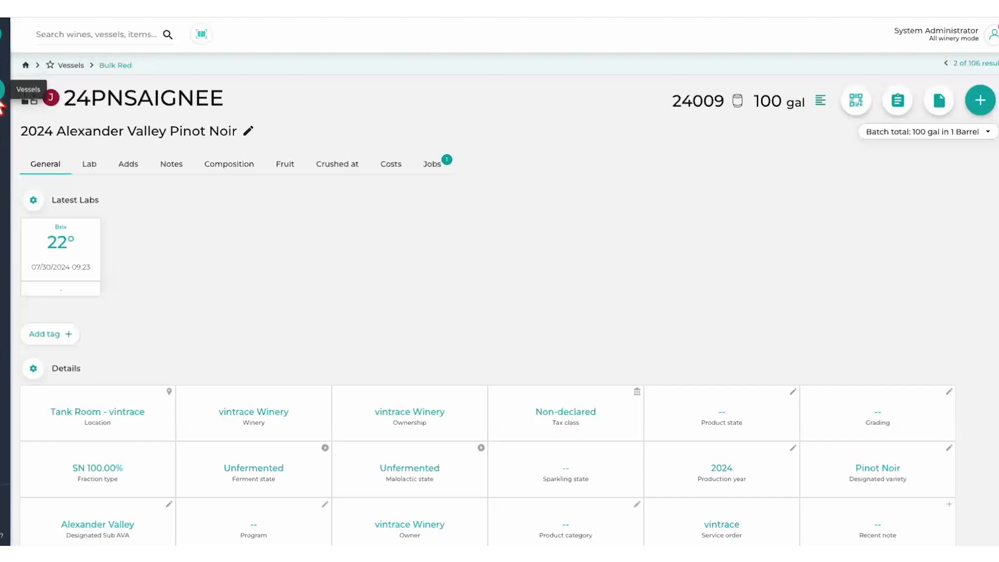
- Open the Ready Transfer work order for batch 22CHCCLOT3 from job management, examine its transfer job details and cancel the job form
click(2, 172)
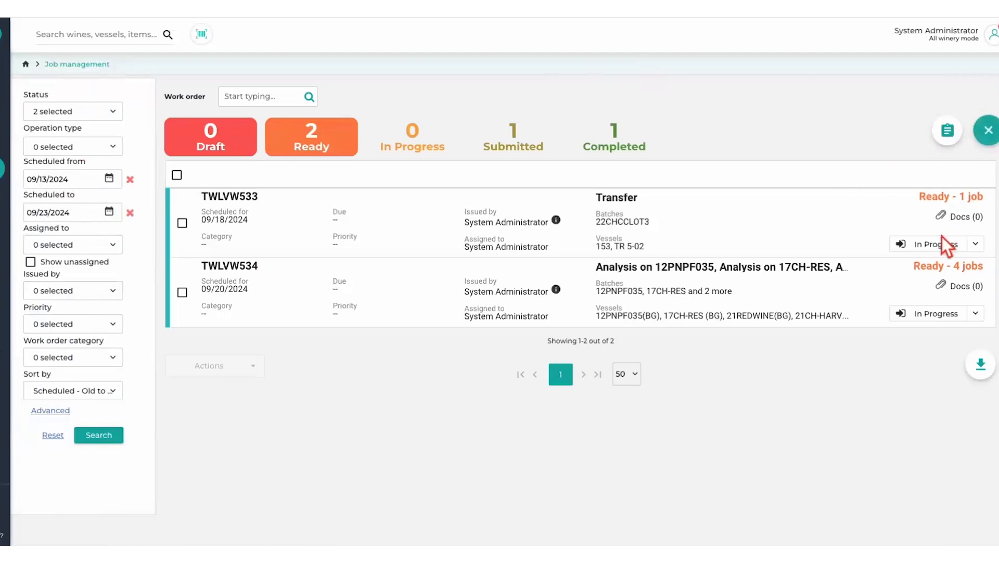
click(976, 244)
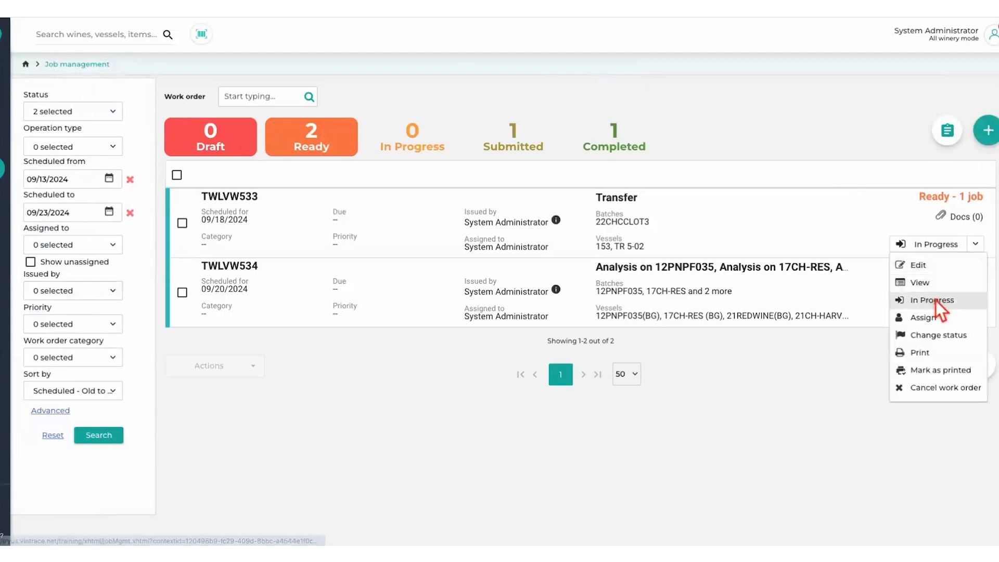
click(932, 266)
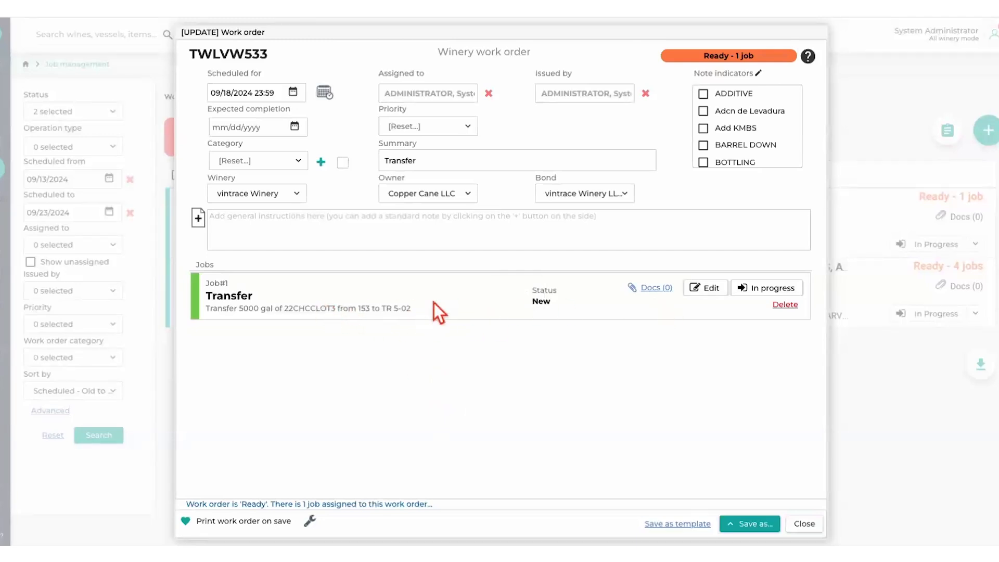
click(708, 291)
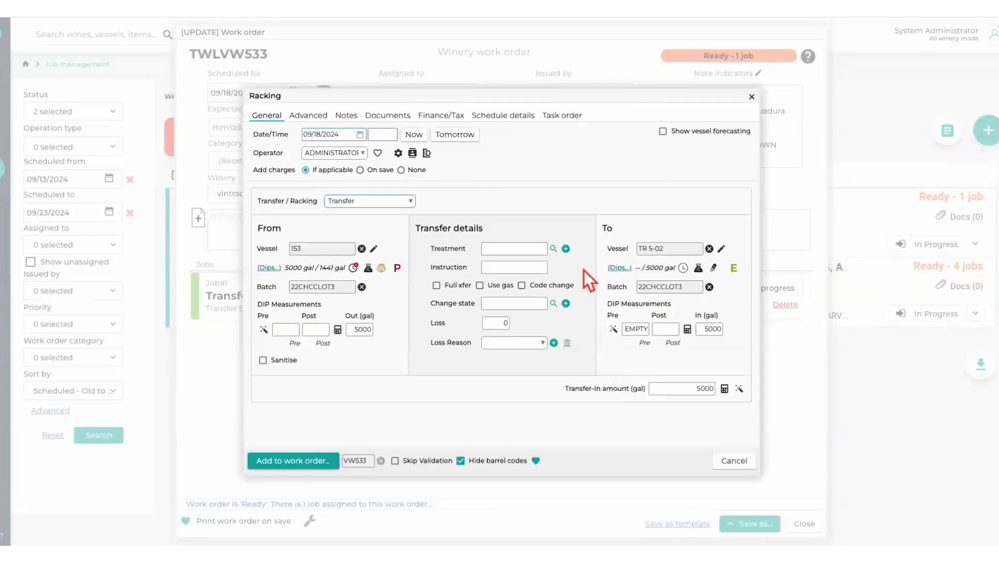
drag(670, 249, 637, 250)
click(734, 461)
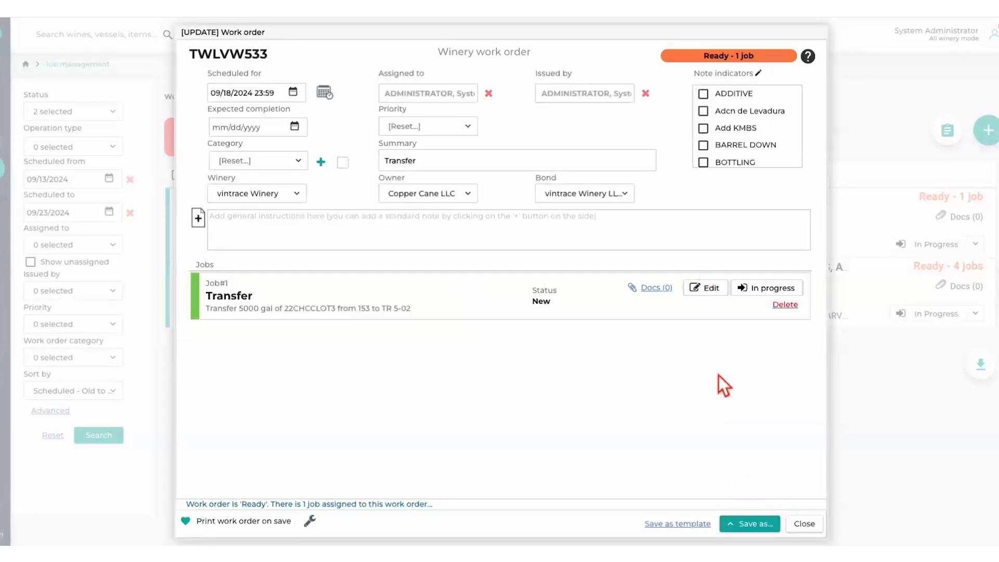
- Check the Transfer work order's save options, review its transfer job again and close the work order without saving
click(734, 526)
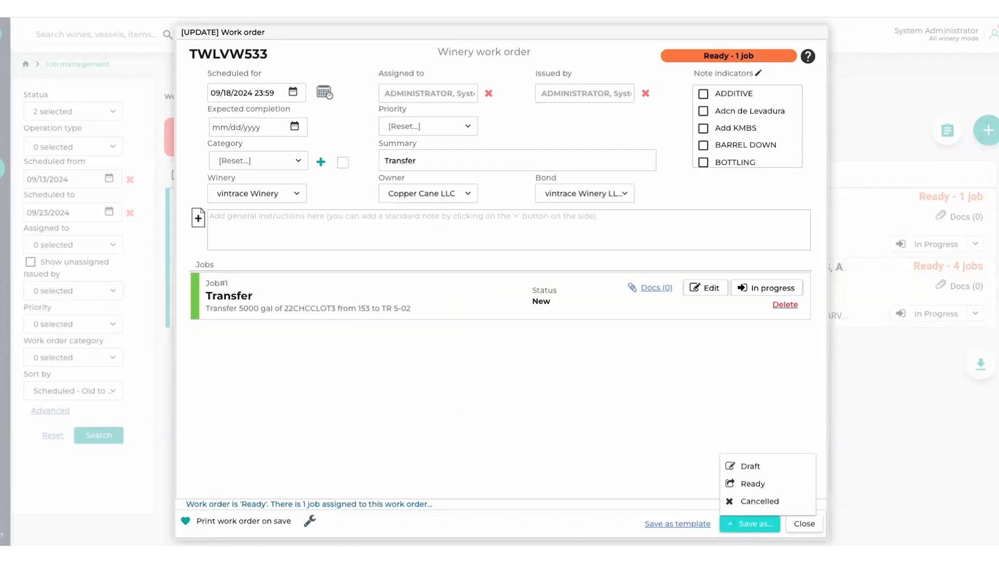
click(724, 392)
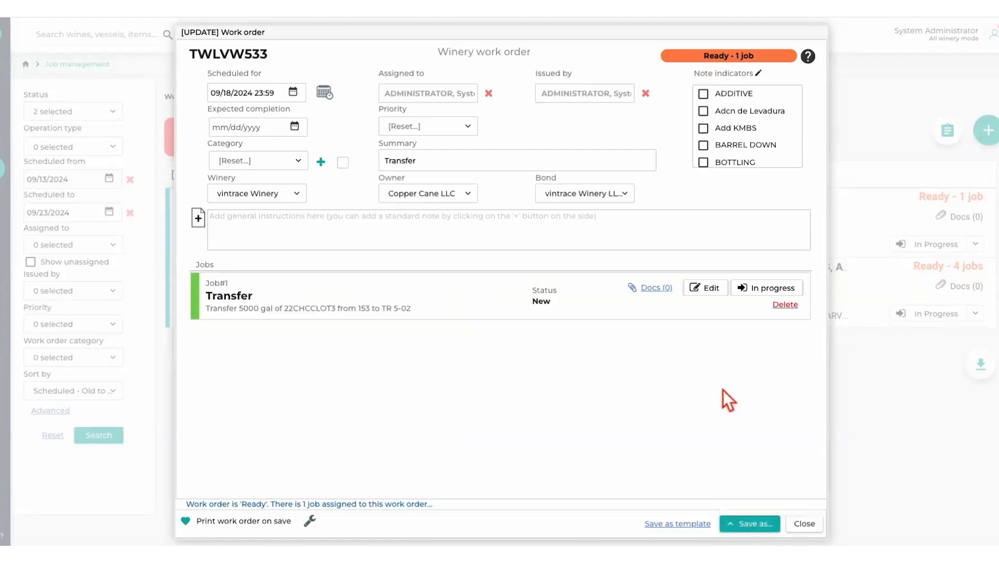
click(713, 287)
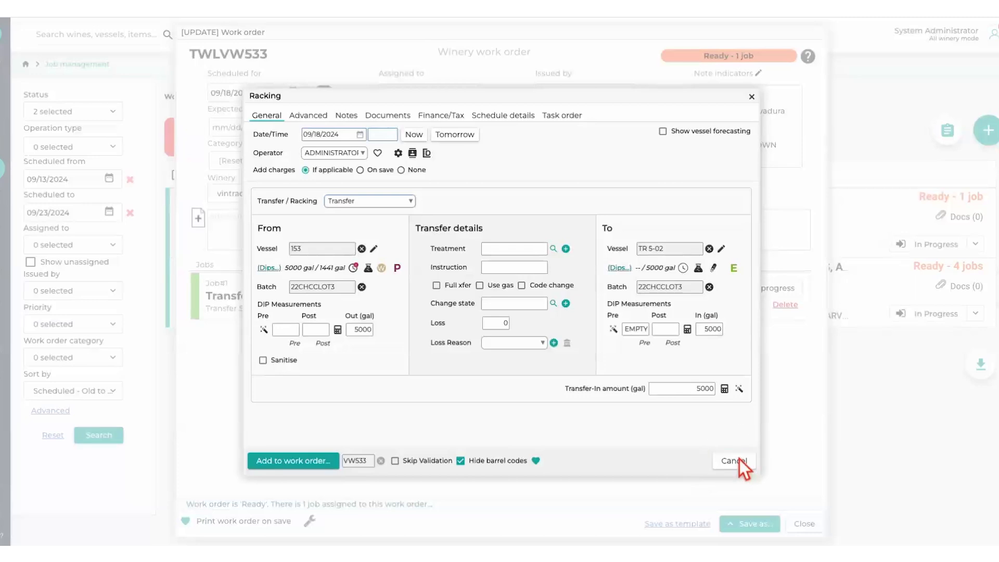
click(739, 460)
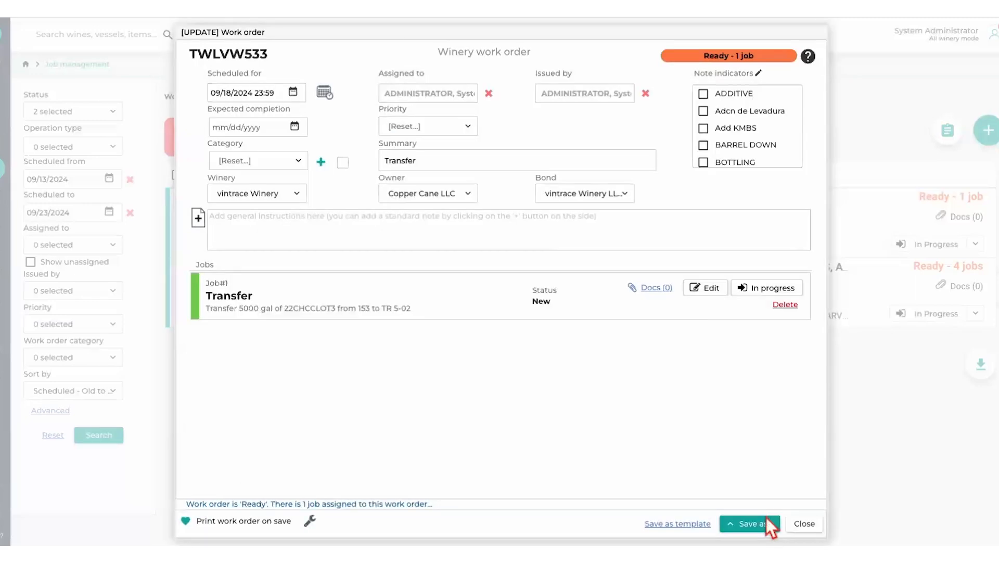
click(806, 523)
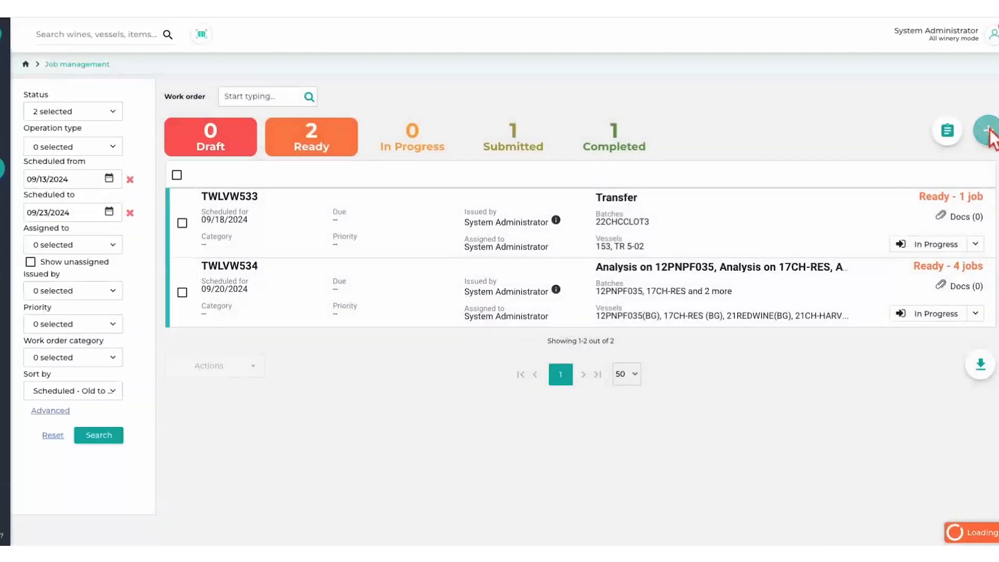
- Create a manual work order, start a Transfer/Rack/Blend job and choose vessel 21 with batch 21REDWINE as the source
click(987, 132)
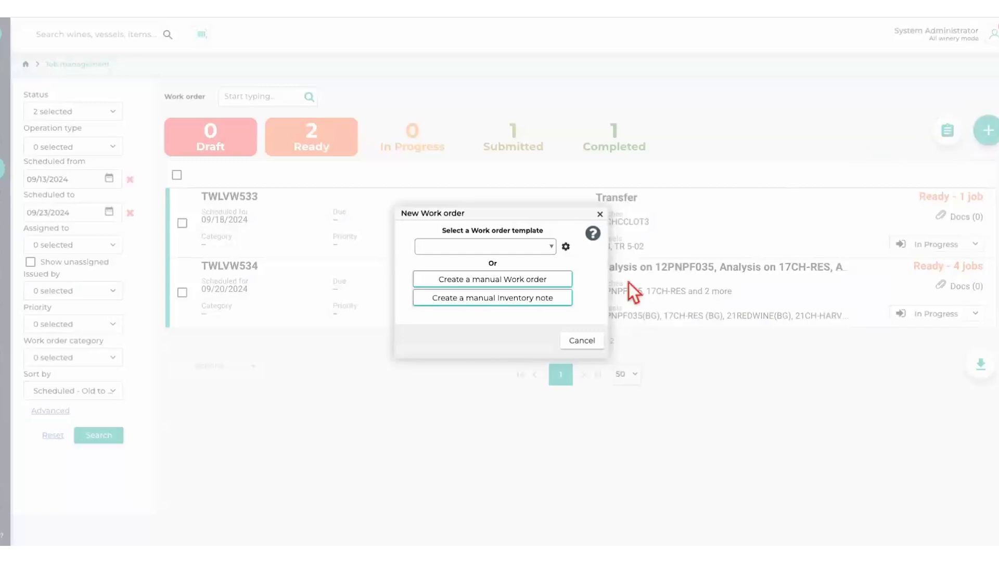
click(529, 283)
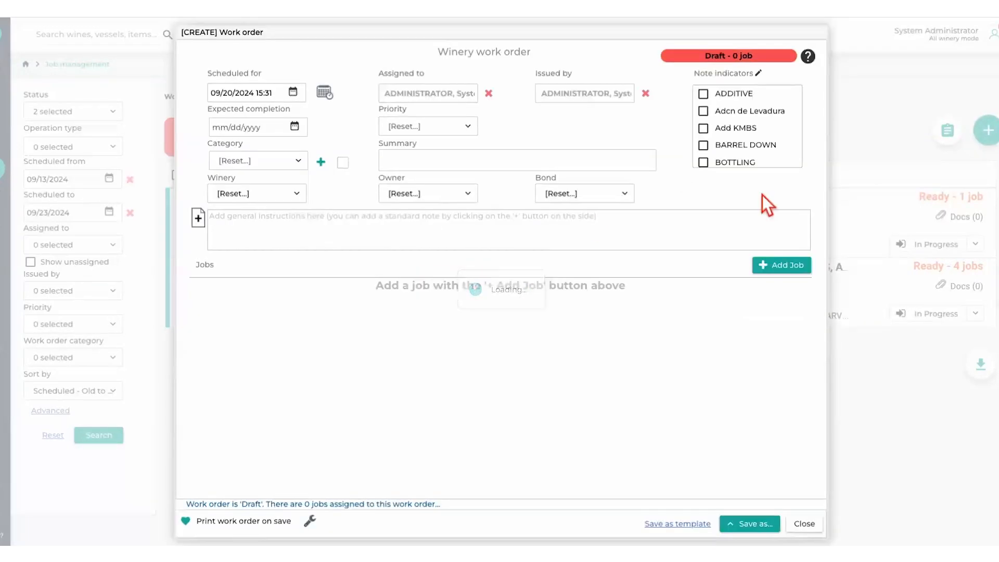
click(789, 263)
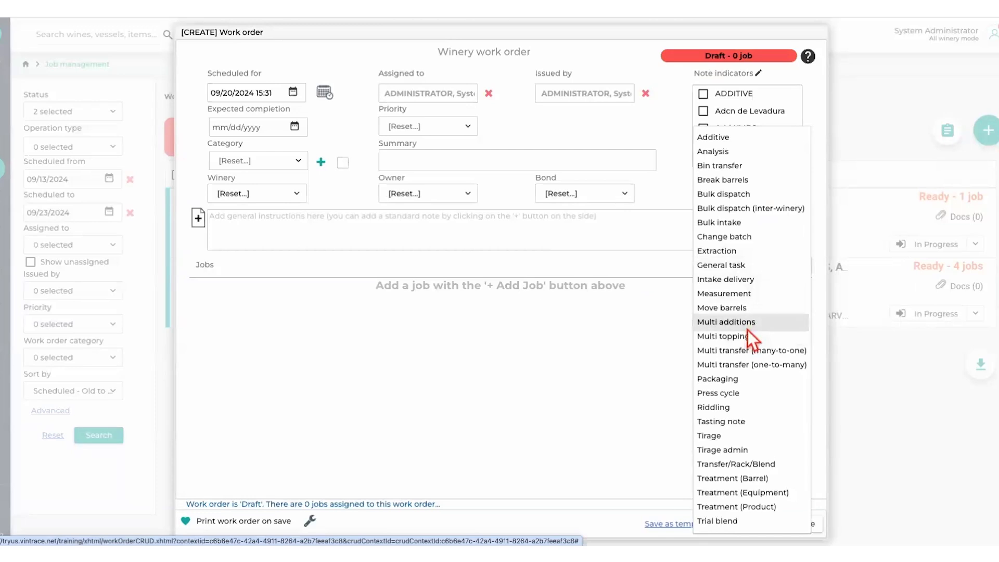
click(745, 465)
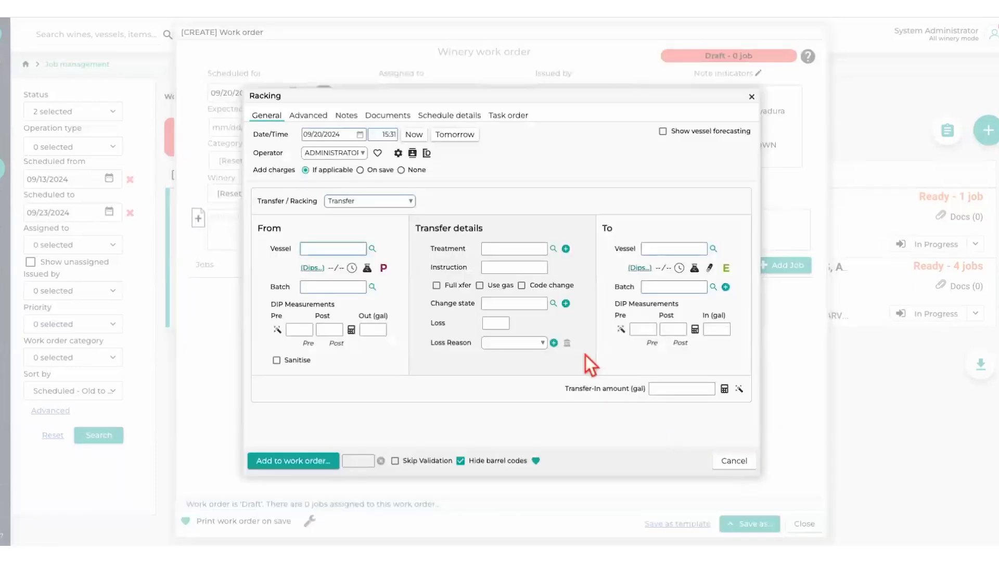
click(372, 249)
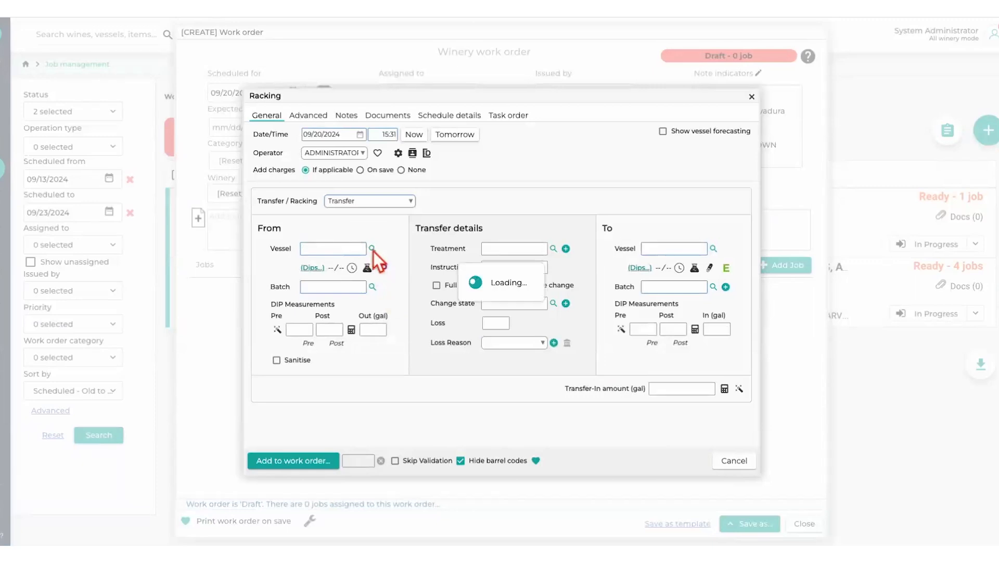
click(317, 263)
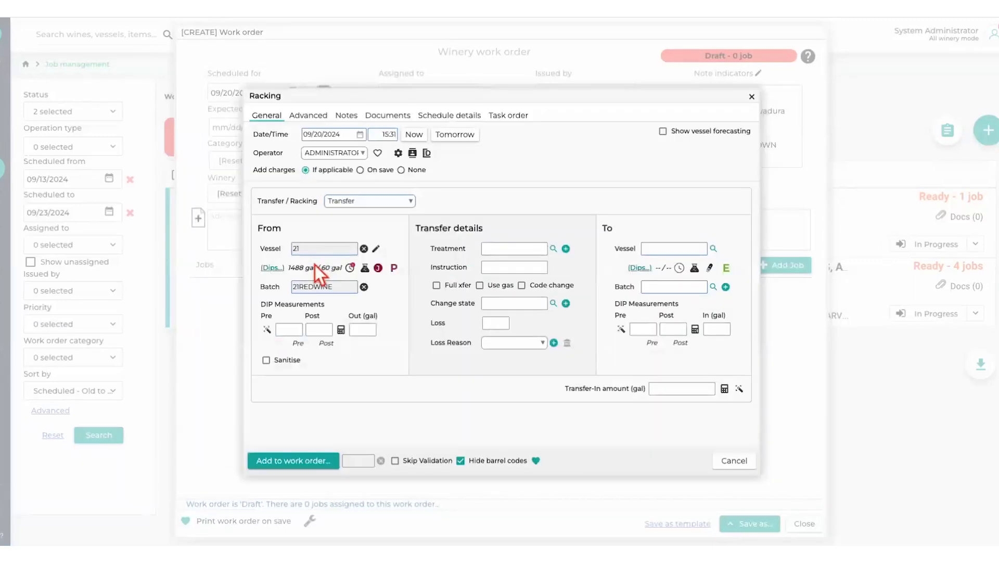
- Set the transfer's destination to vessel 24010 with batch 21REDWINE and add the job to the work order without prerequisite tasks
click(683, 249)
click(715, 250)
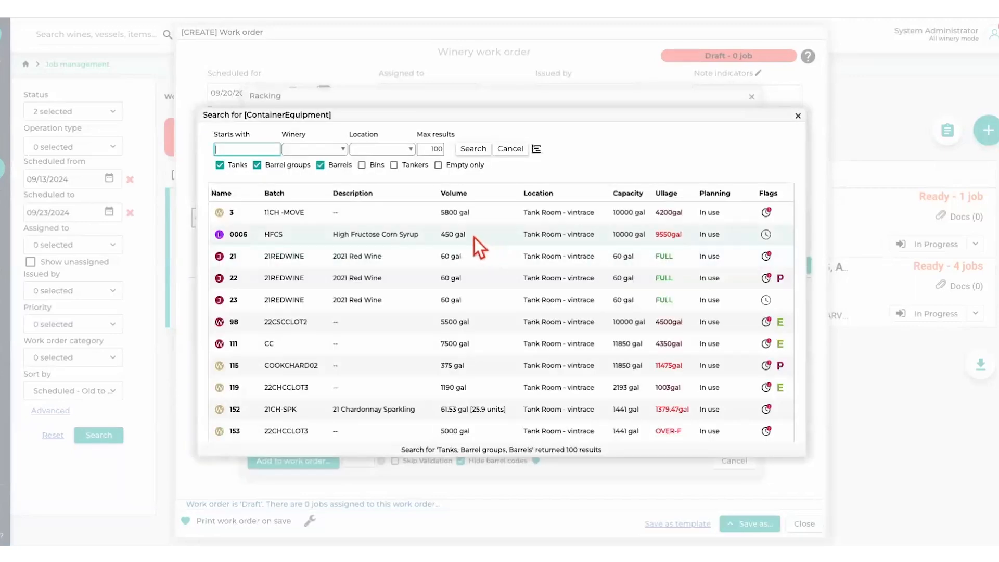
scroll(474, 237, down, 1)
scroll(476, 247, down, 7)
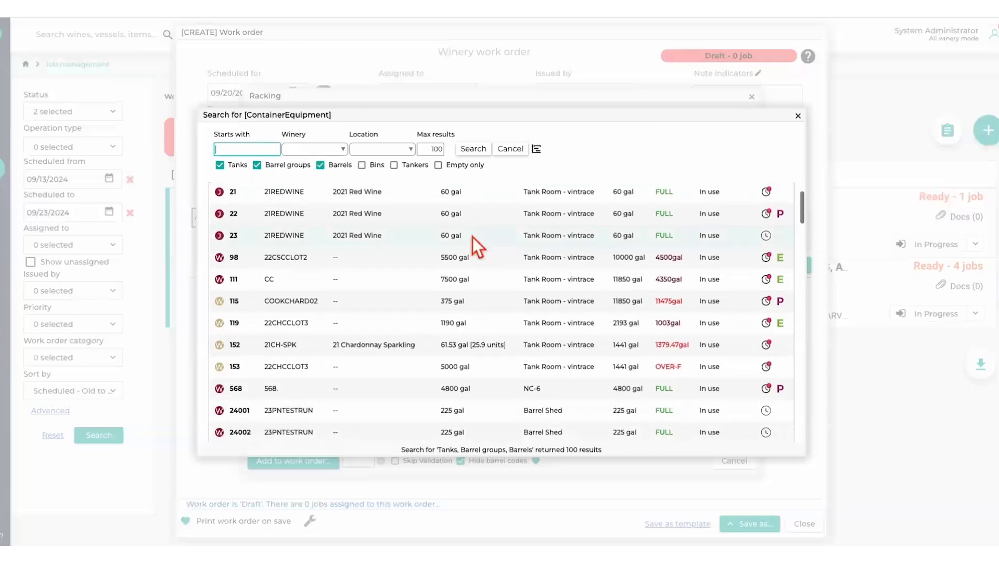
click(232, 344)
double_click(312, 287)
key(ctrl+c)
click(682, 290)
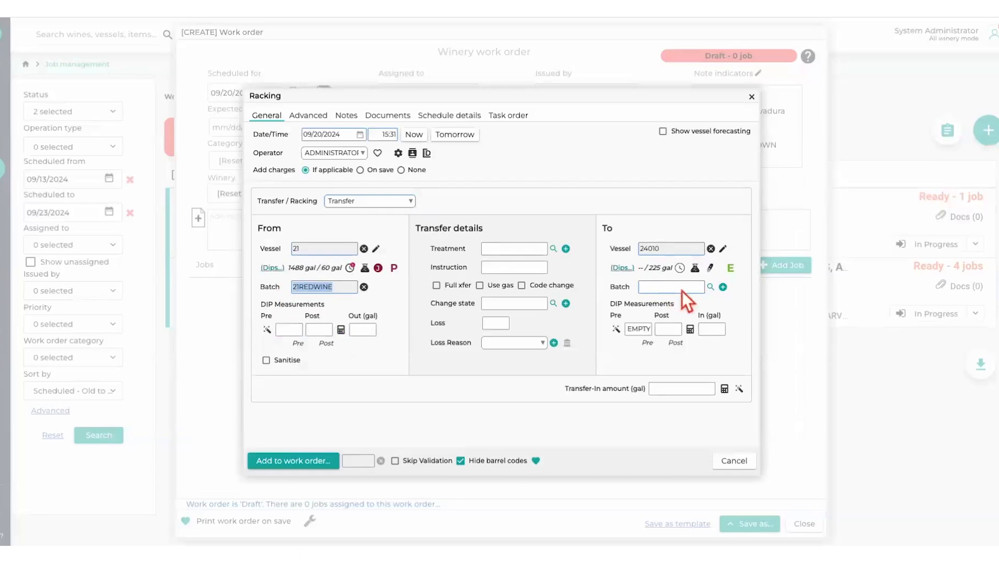
key(ctrl+v)
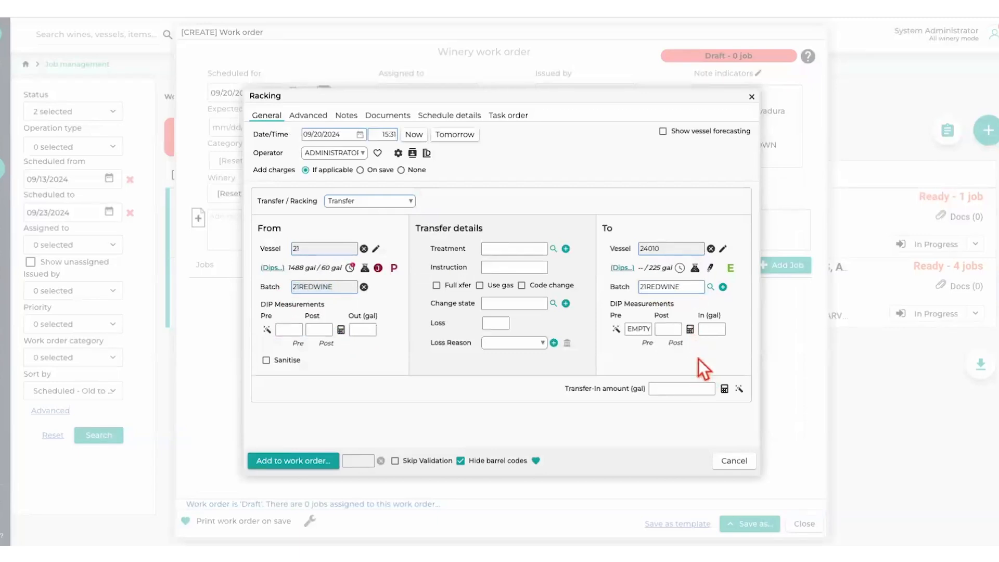
click(305, 461)
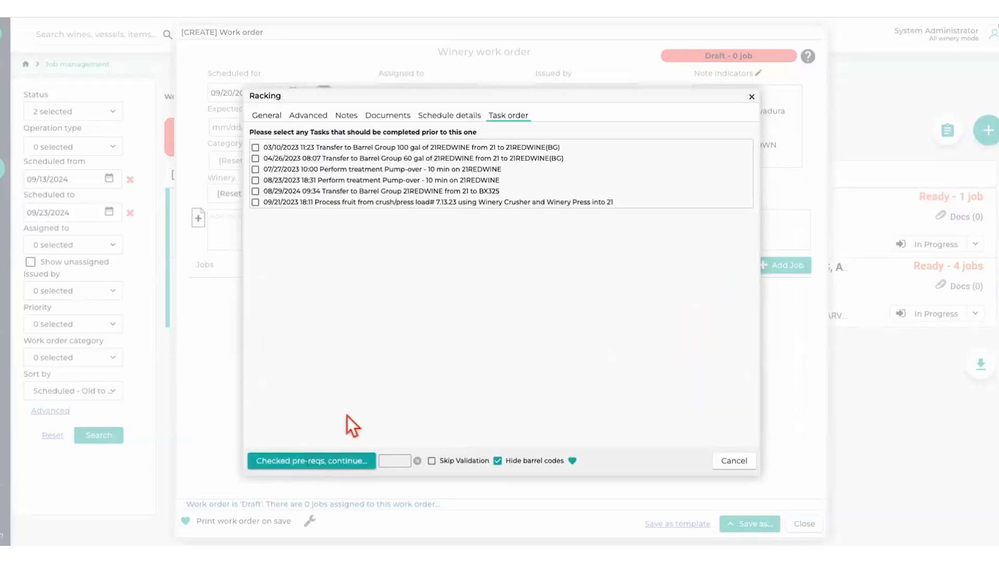
click(324, 461)
- View the Analysis job form for the same work order, cancel it and close the work order without saving
click(783, 265)
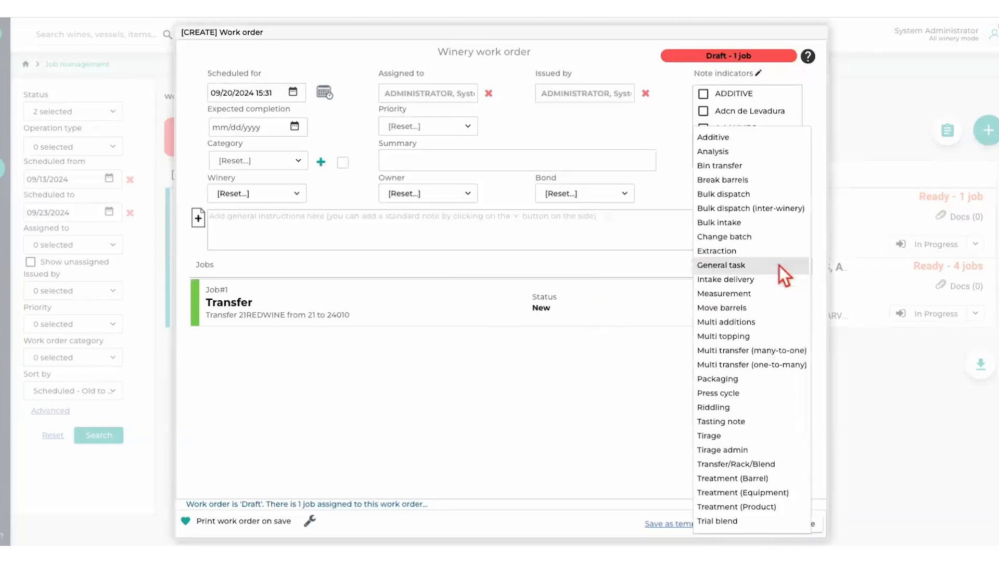
click(728, 151)
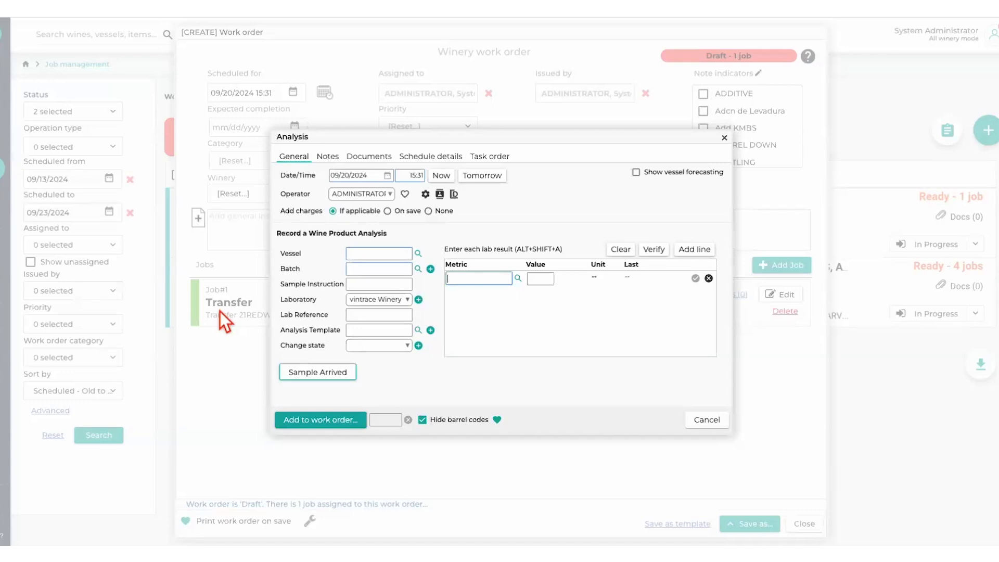
click(711, 421)
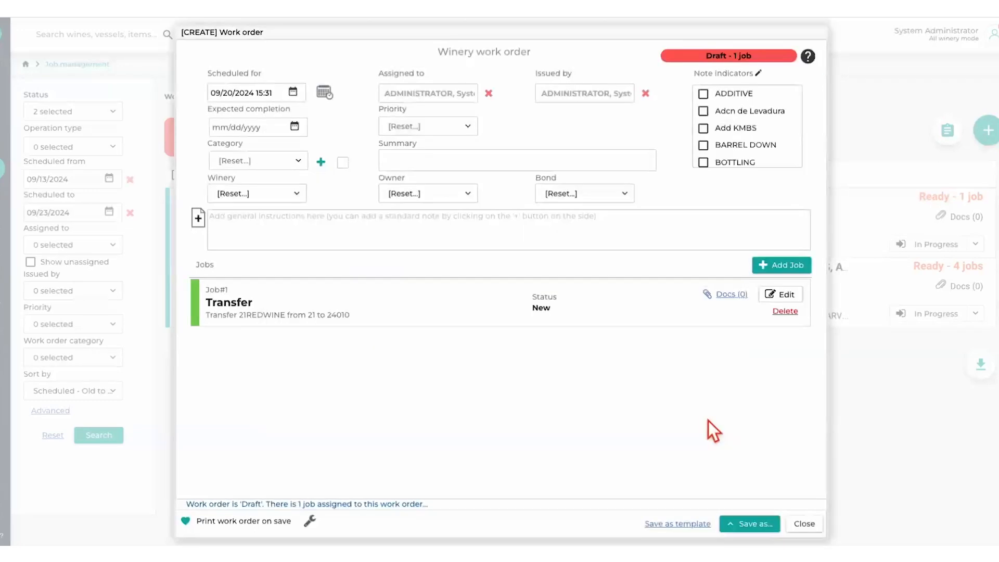
click(806, 524)
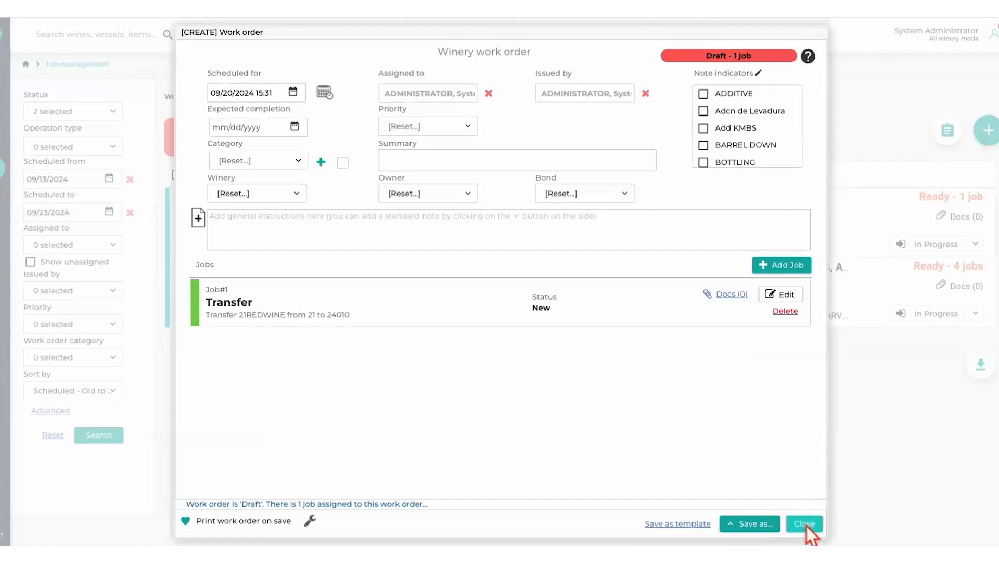
click(501, 317)
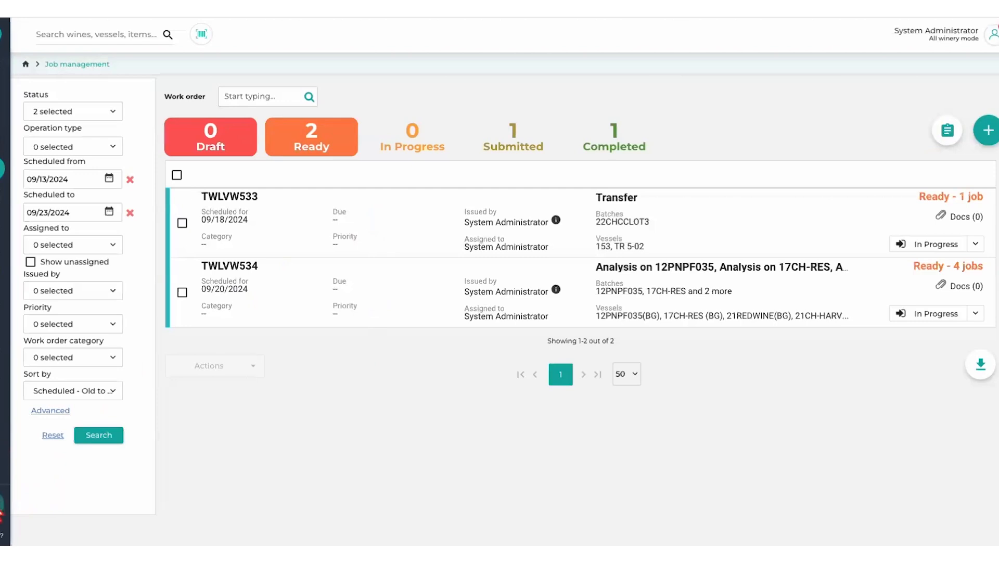
- Start a new organization in the address book with company name ETS and the Laboratory role
click(1, 515)
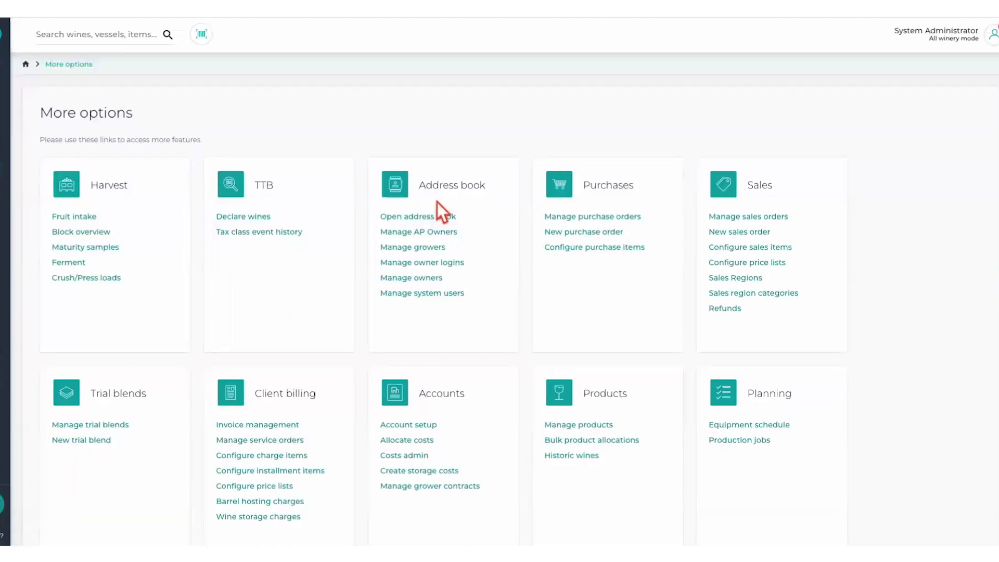
click(440, 217)
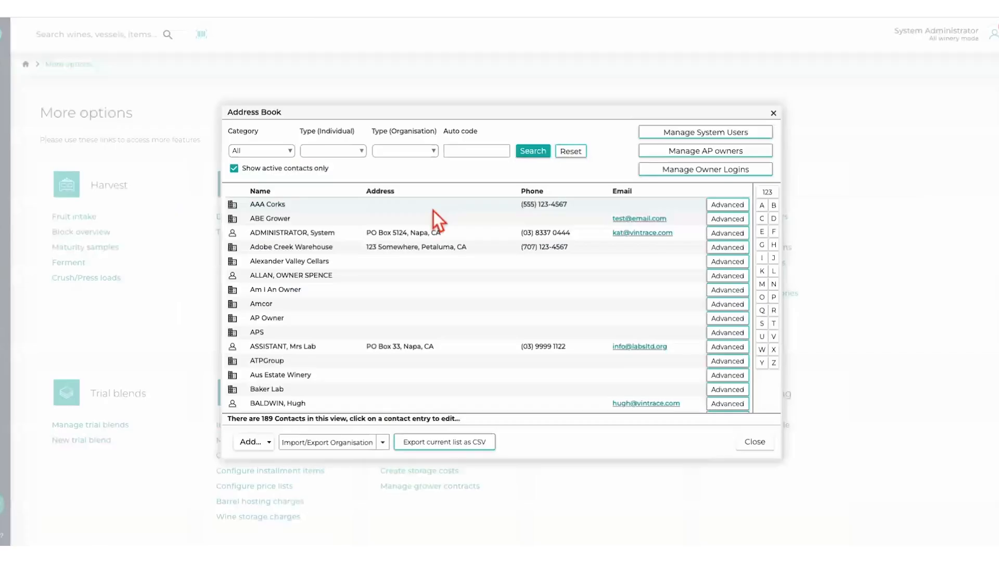
click(271, 446)
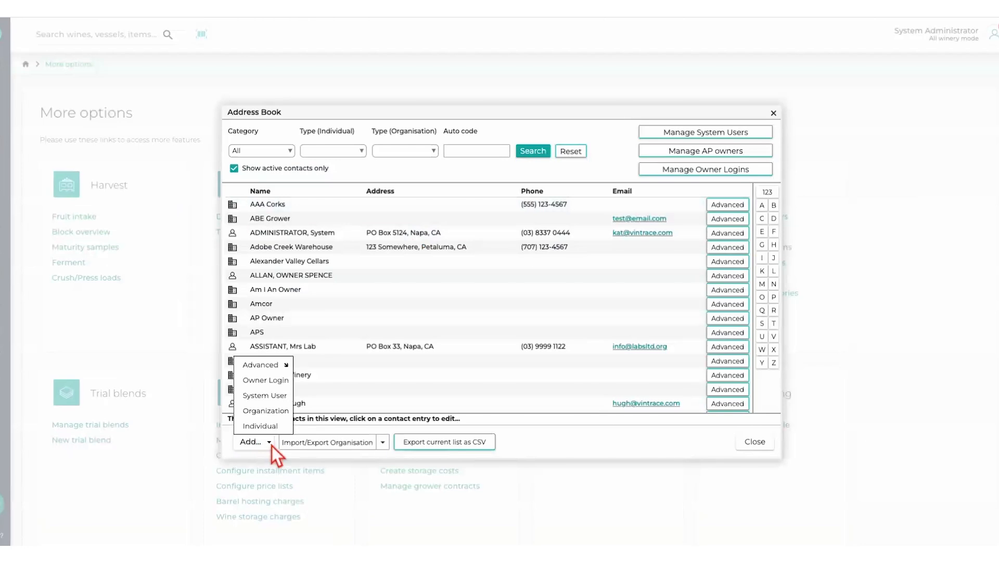
click(260, 413)
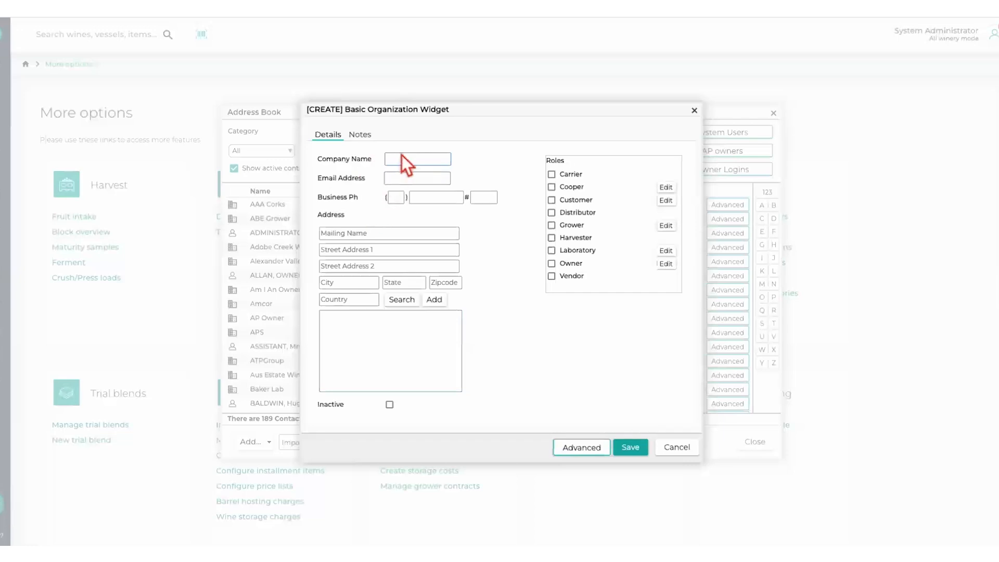
click(635, 450)
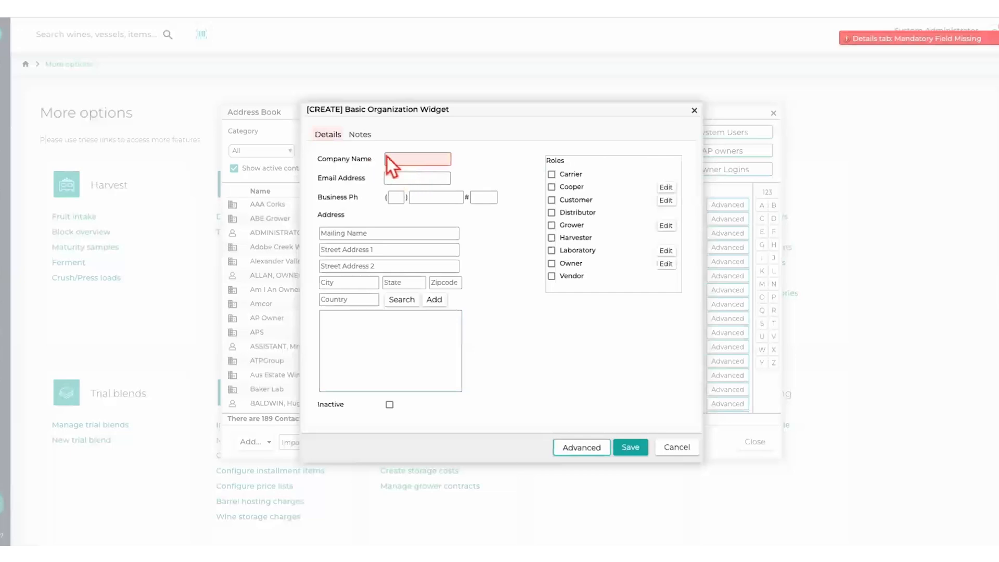
click(421, 163)
text(ETS)
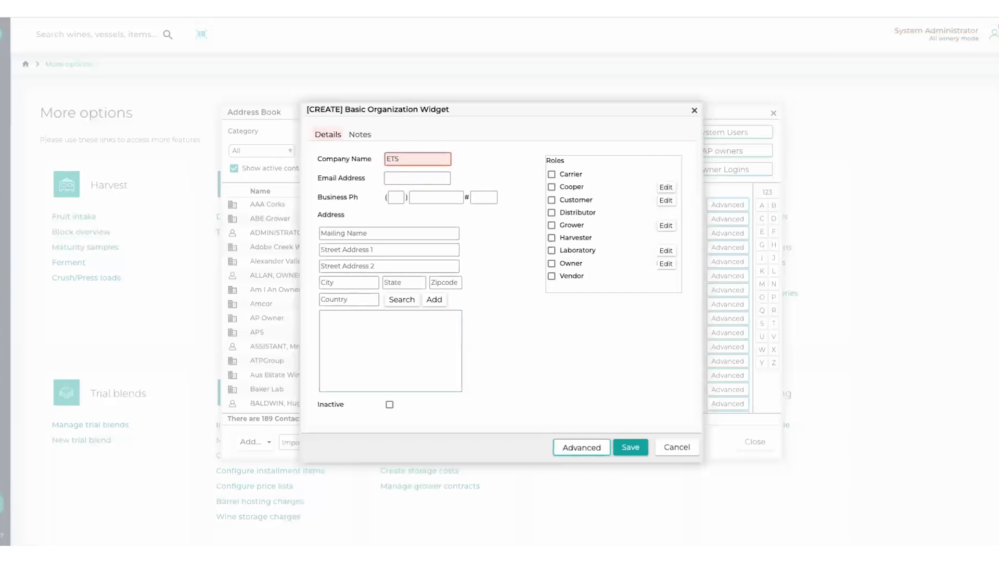
click(553, 251)
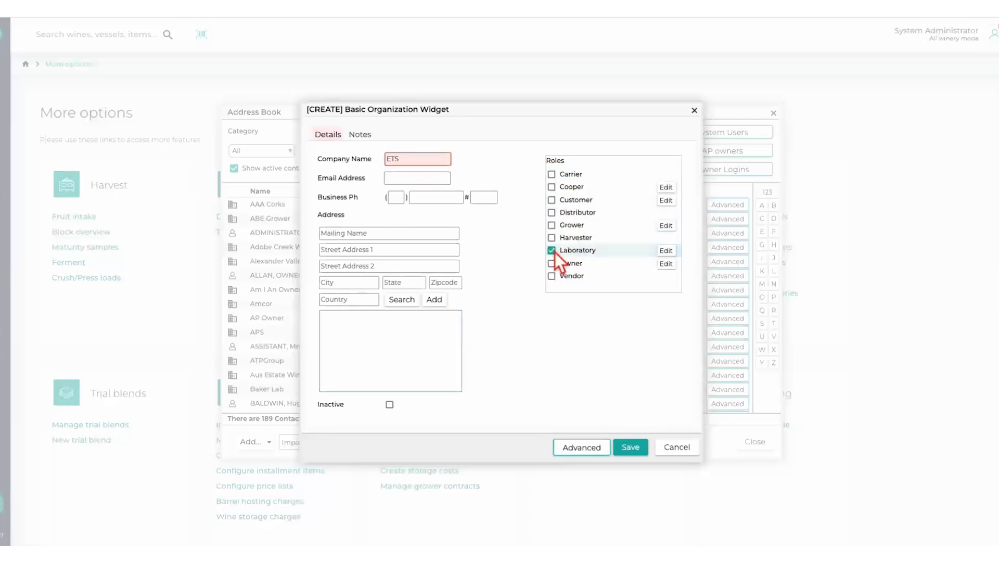
- View the client ID fields in the ETS laboratory settings using a blank line, and discard that line
click(667, 252)
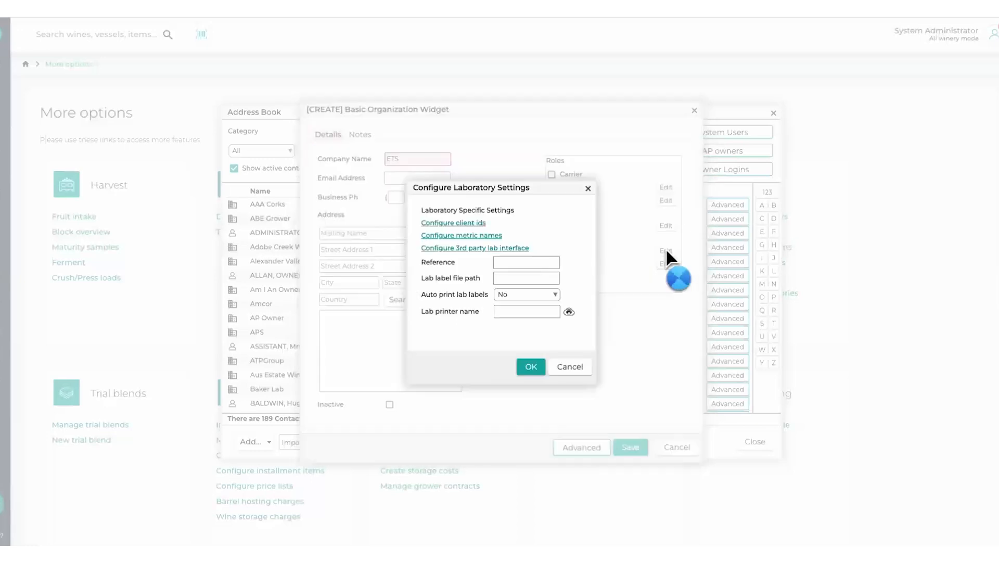
click(460, 223)
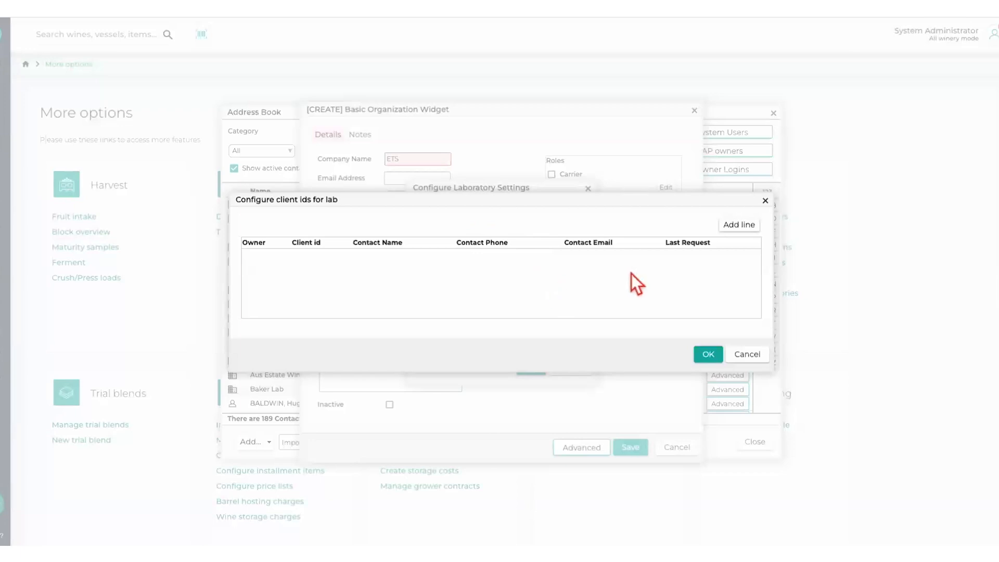
click(737, 226)
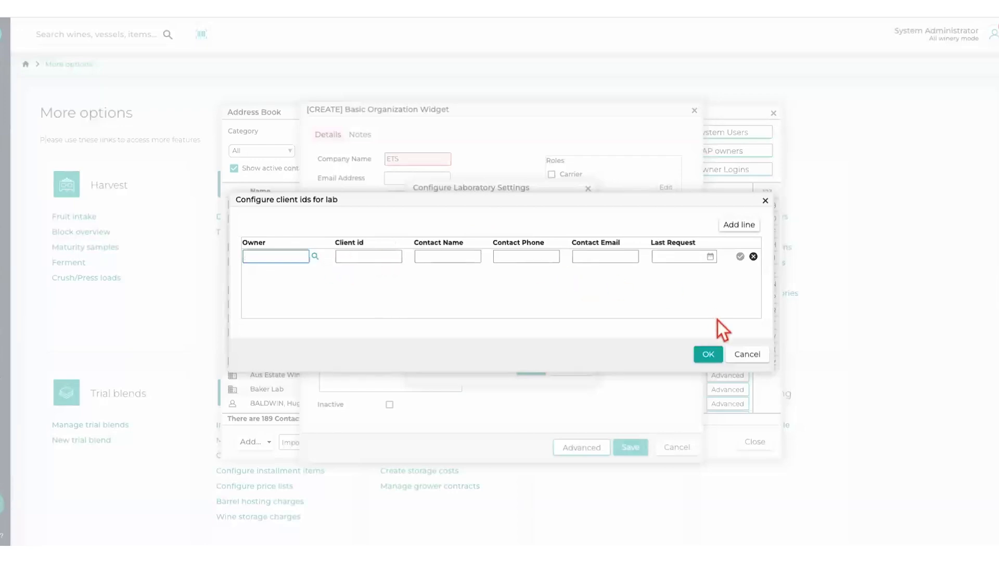
click(759, 354)
click(539, 326)
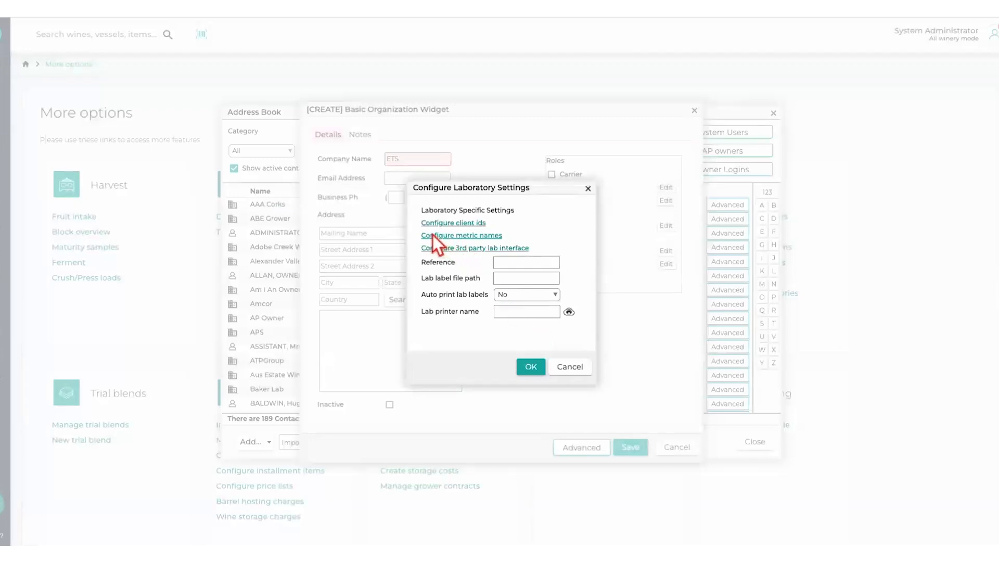
- Add a metric name mapping line for the lab interface and choose Free SO2 [ppm] as its metric
click(463, 236)
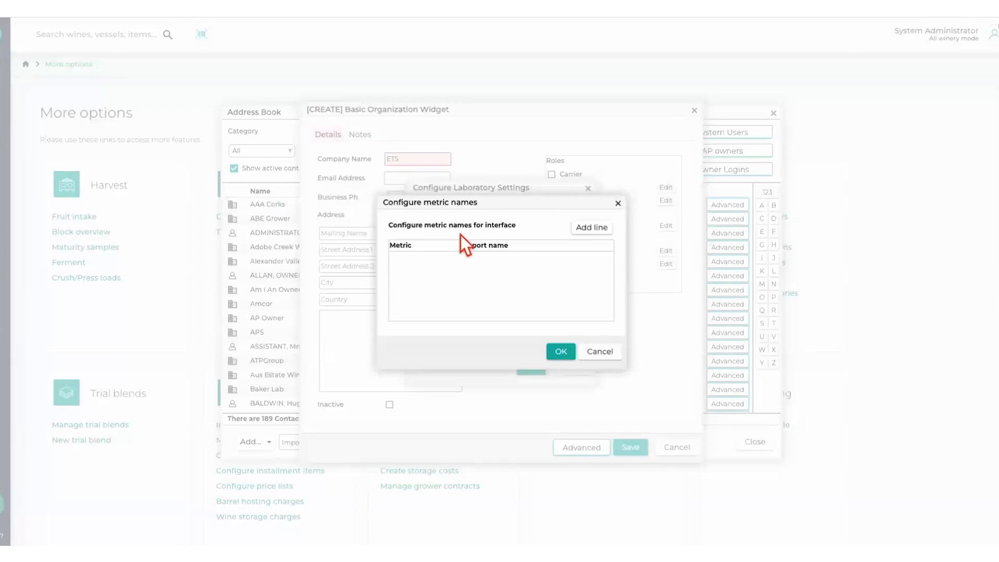
click(601, 232)
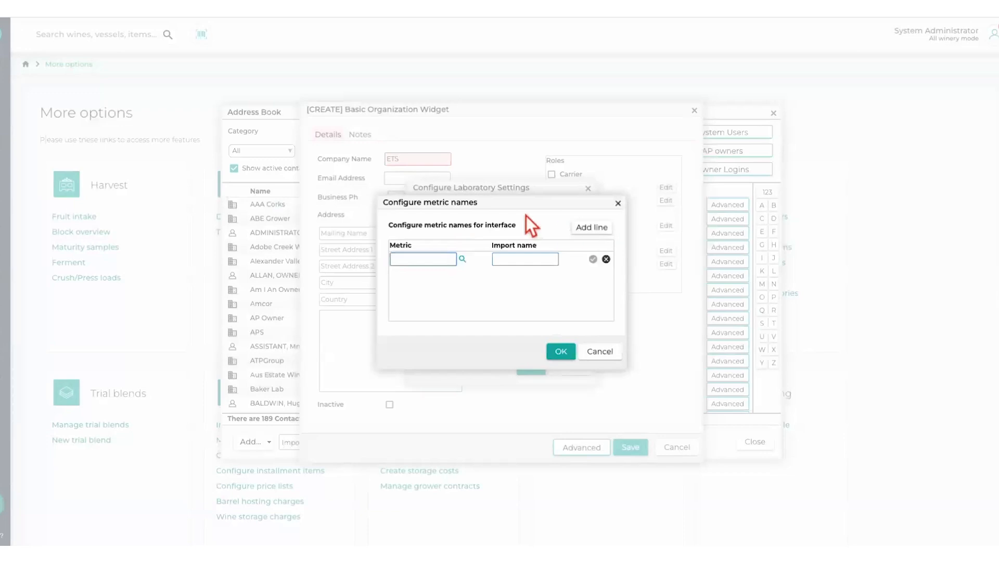
click(467, 263)
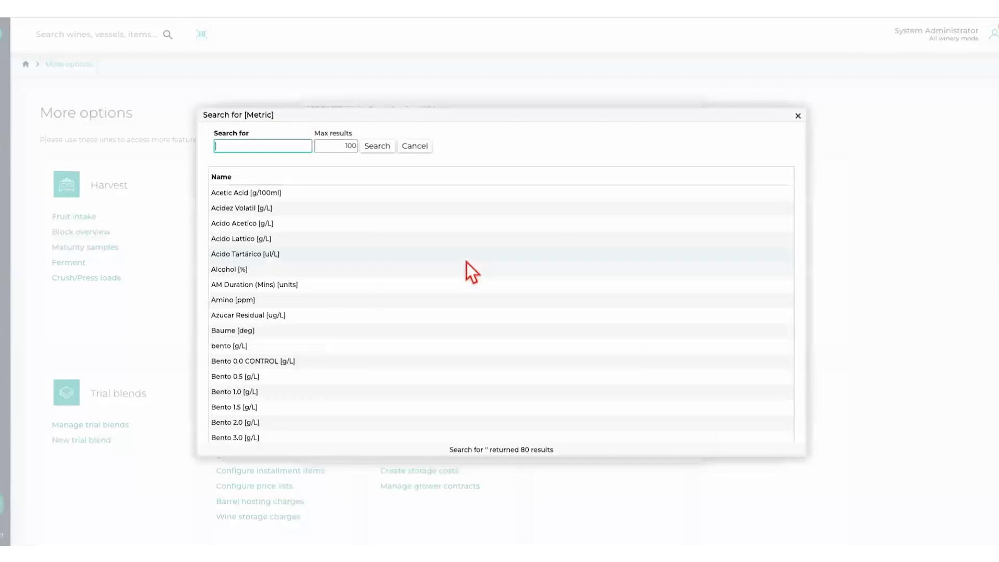
scroll(381, 352, down, 8)
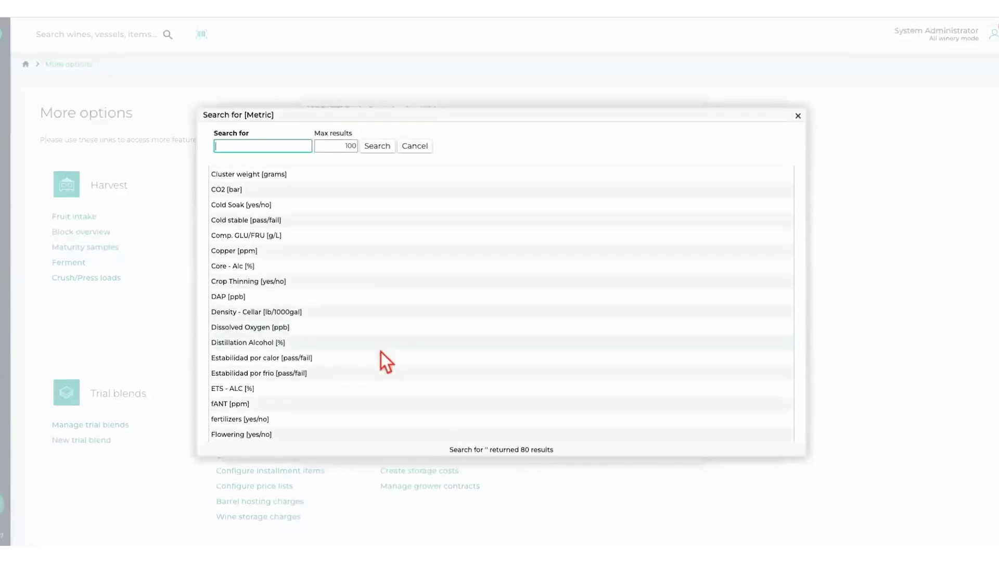
scroll(381, 352, down, 2)
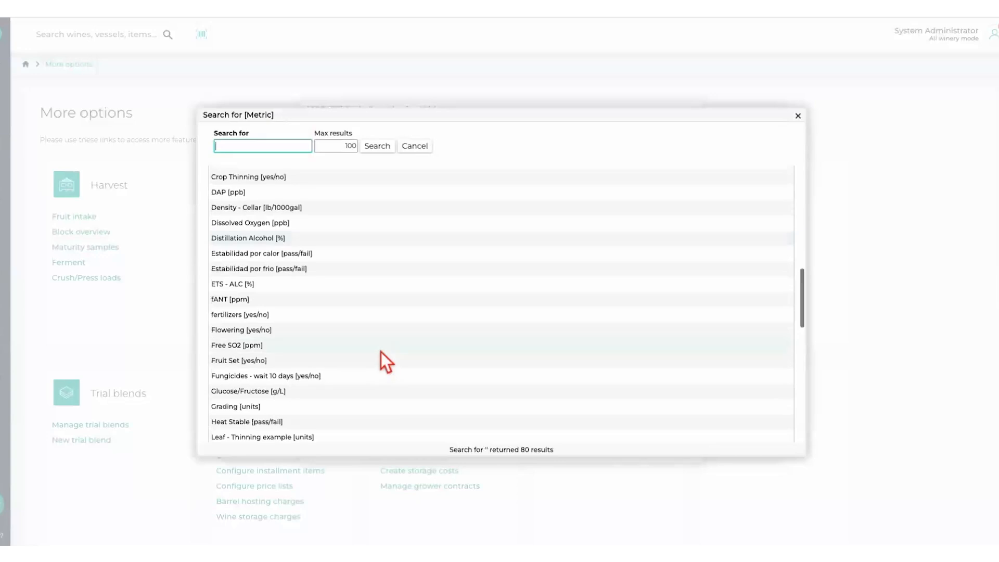
double_click(245, 348)
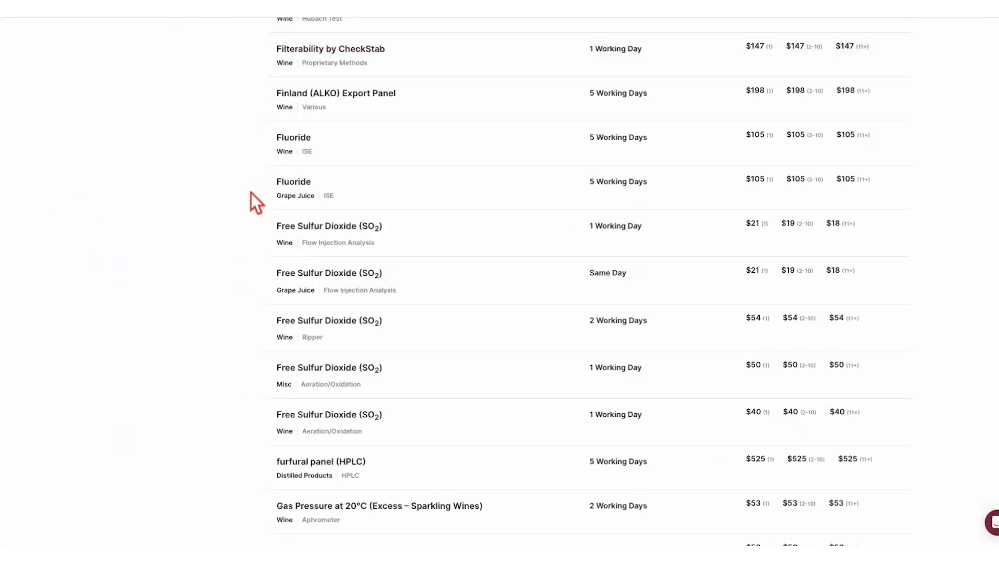
- On the ETS website, find Free Sulfur Dioxide (SO2) for wine by Flow Injection Analysis and open its analysis page
scroll(257, 202, up, 10)
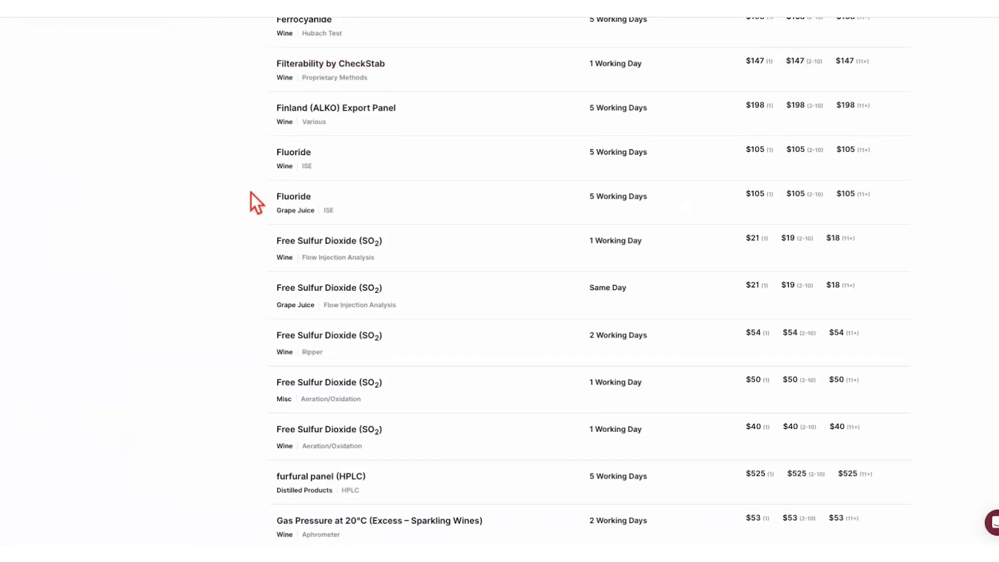
scroll(297, 253, down, 10)
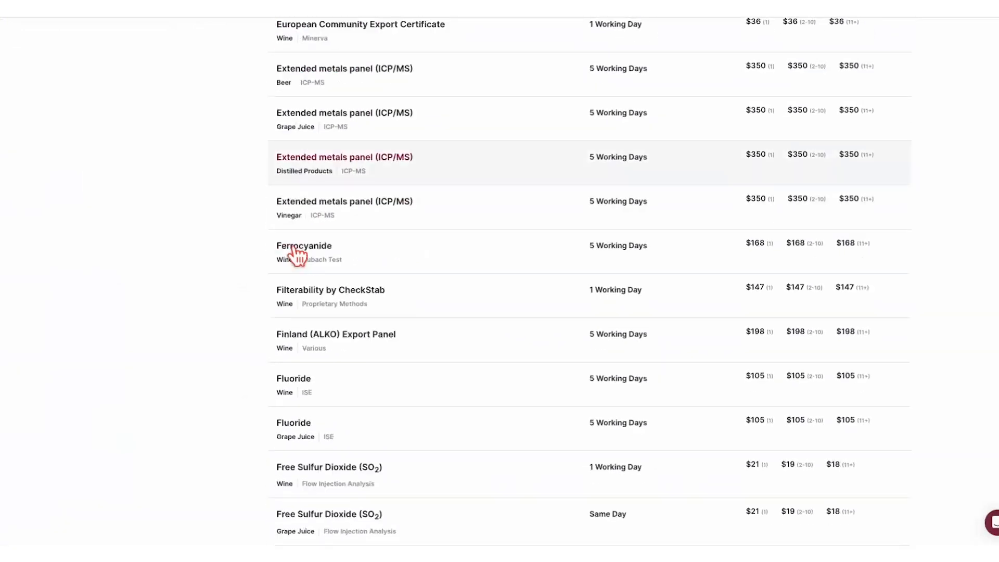
scroll(294, 255, down, 1)
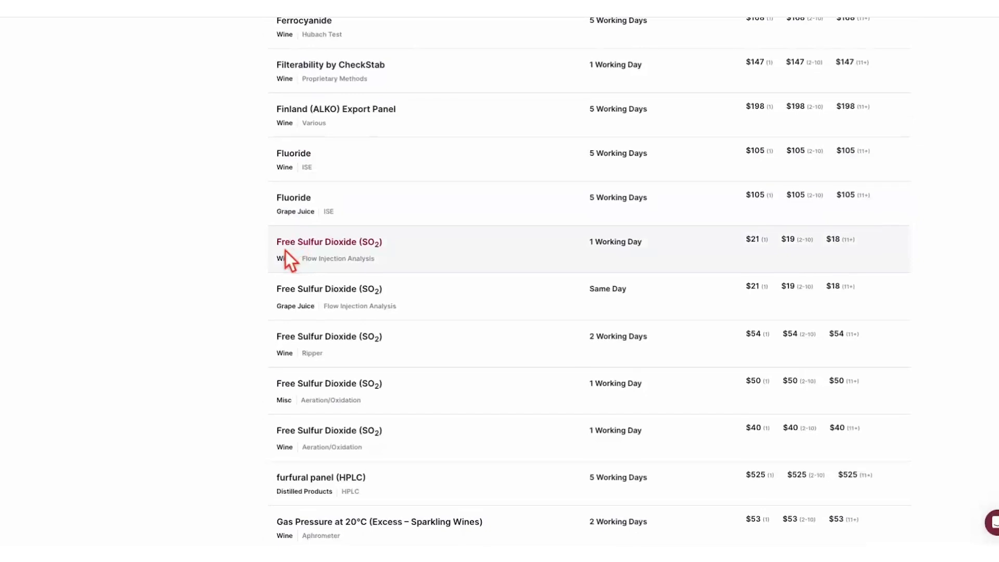
drag(280, 245, 391, 245)
key(ctrl+c)
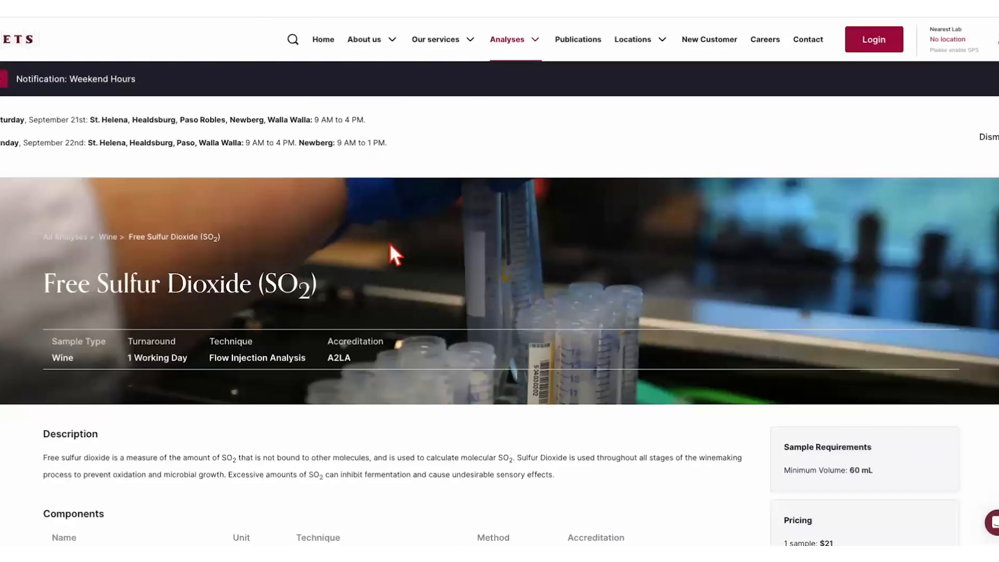
- Copy the analysis name Free Sulfur Dioxide (SO2) from ETS as the Free SO2 import name, confirm the line, and discard the metric name mappings
drag(45, 275, 324, 274)
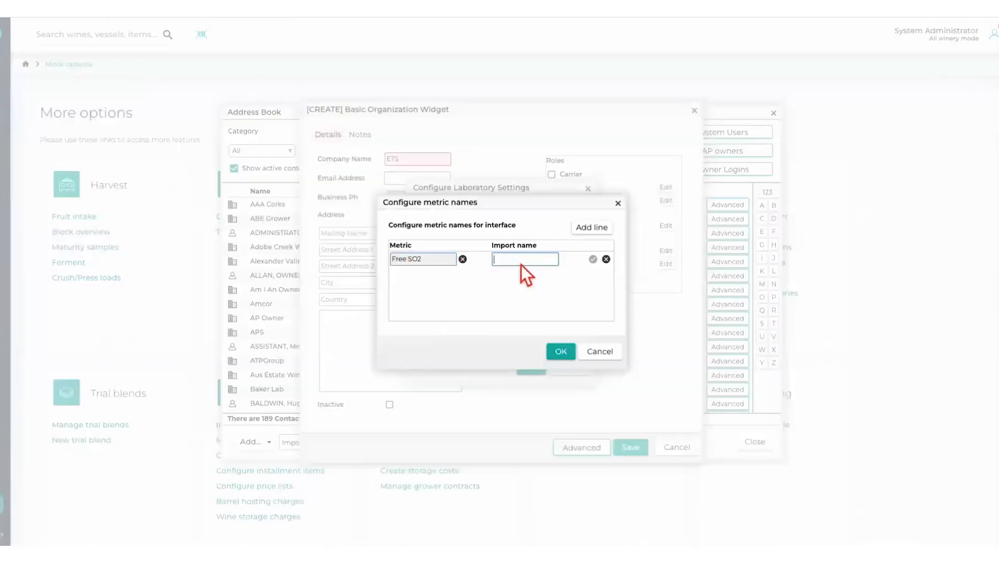
key(ctrl+v)
text())
key(BackSpace)
click(593, 259)
click(602, 228)
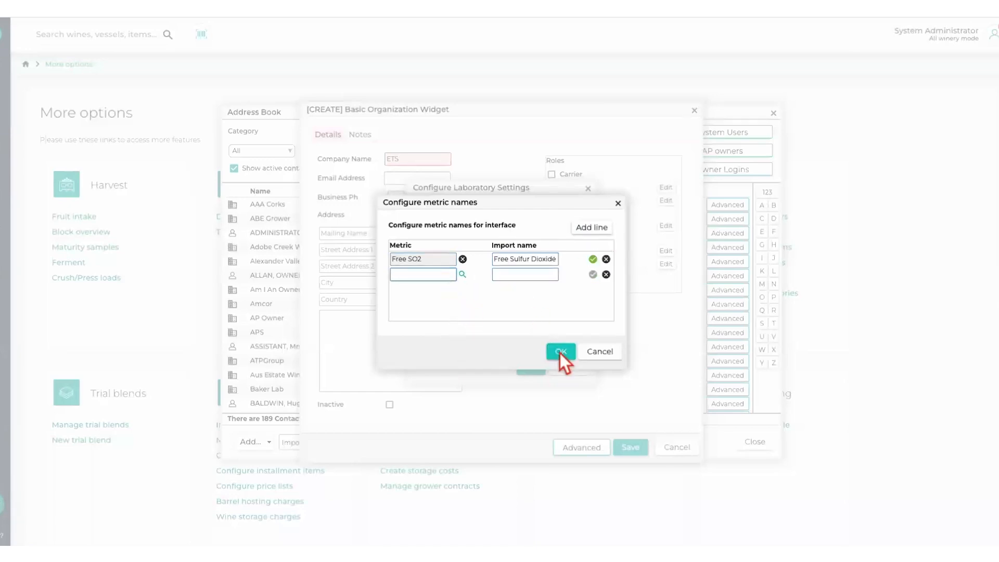
click(599, 352)
click(541, 324)
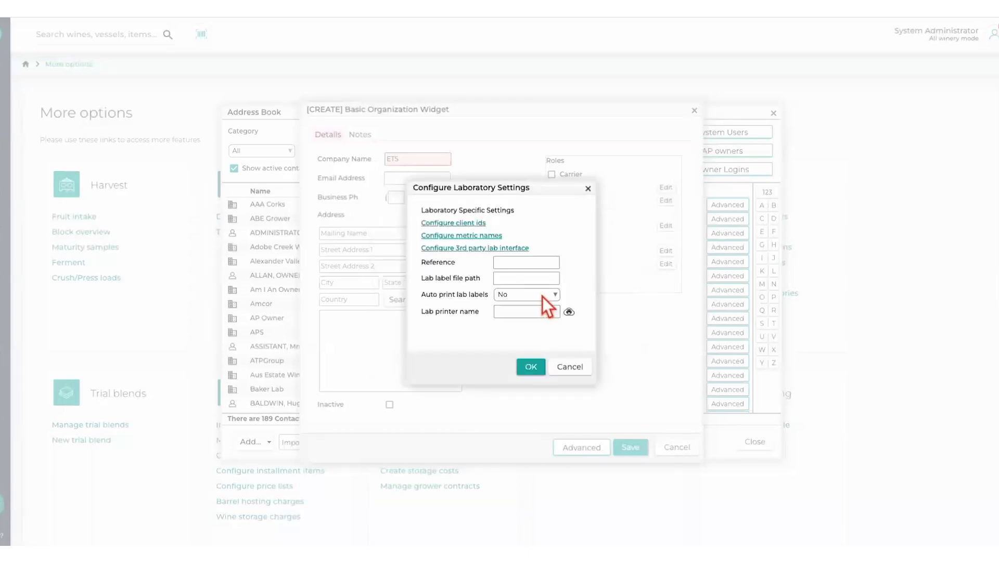
- View the web service connection parameters of the third-party lab interface for ETS Laboratories and leave without saving them
click(464, 249)
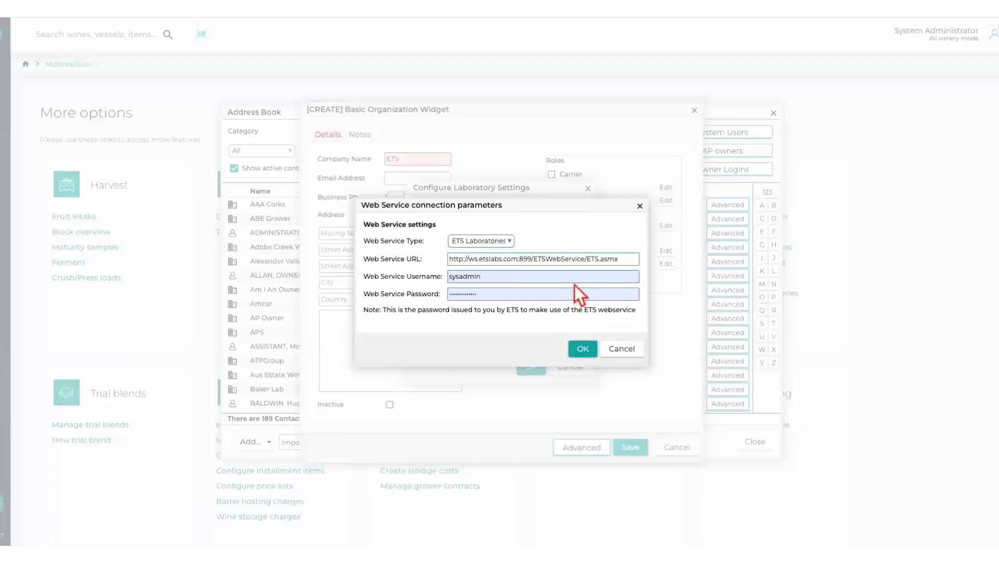
click(628, 346)
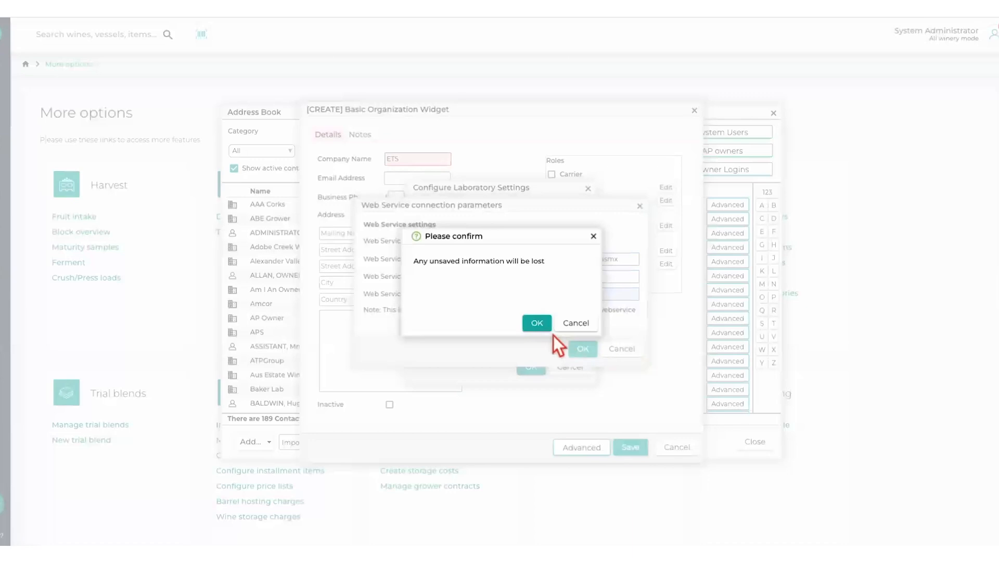
click(538, 323)
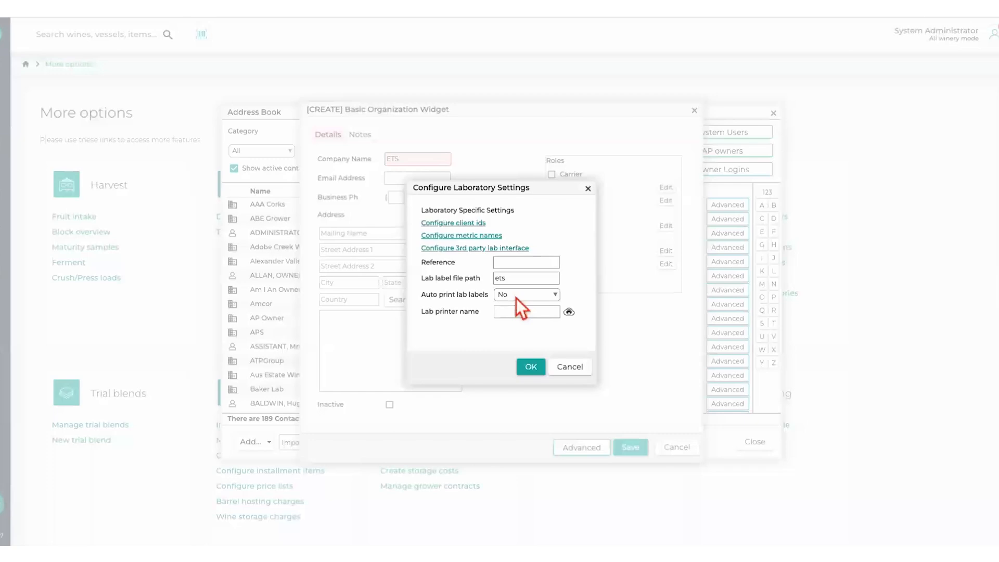
- Set the lab label file path to ets, and discard the new ETS organization and leave the address book
click(530, 370)
click(677, 447)
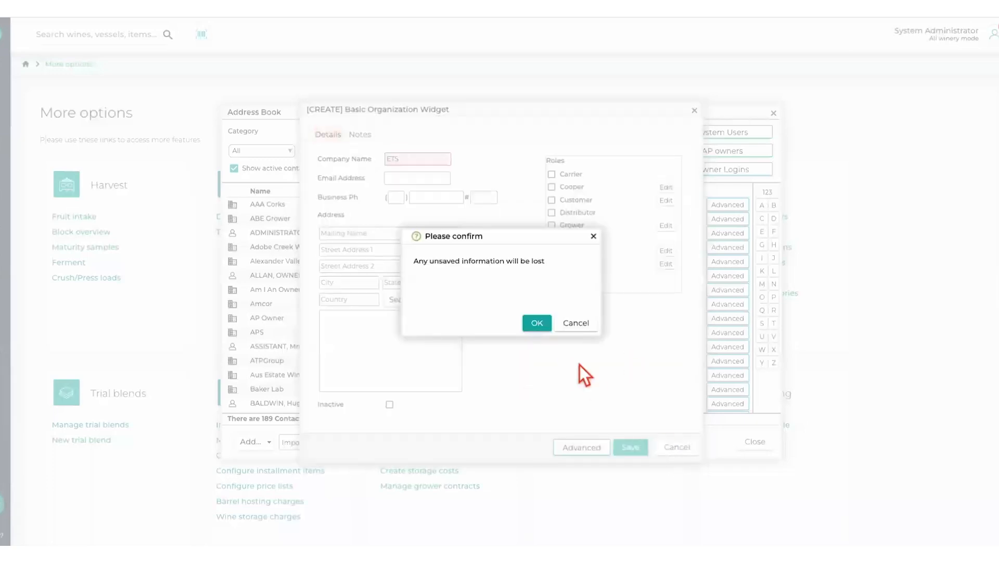
click(538, 322)
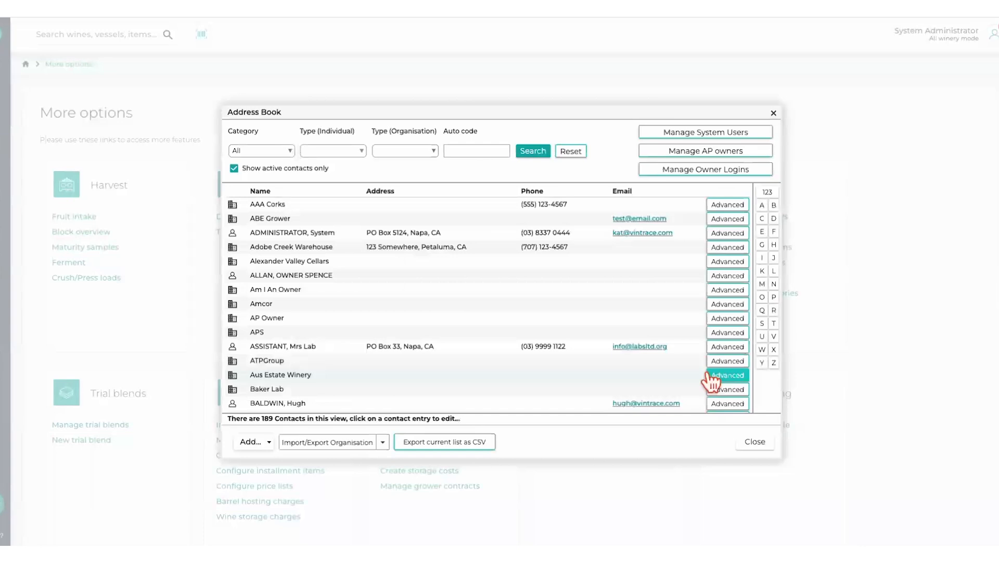
click(757, 442)
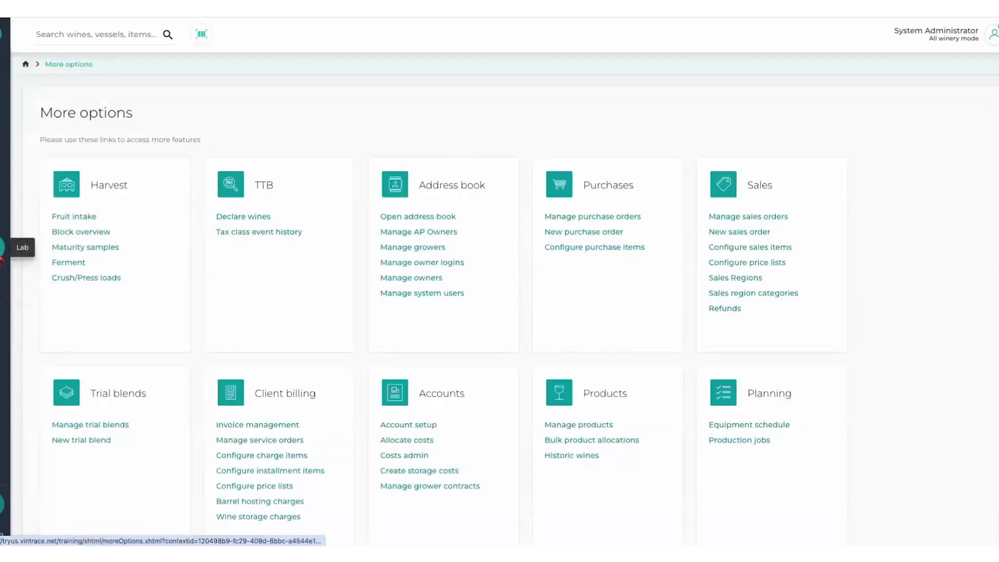
- Open the Lab Console and look over today's lab requests for vintrace Winery
click(2, 266)
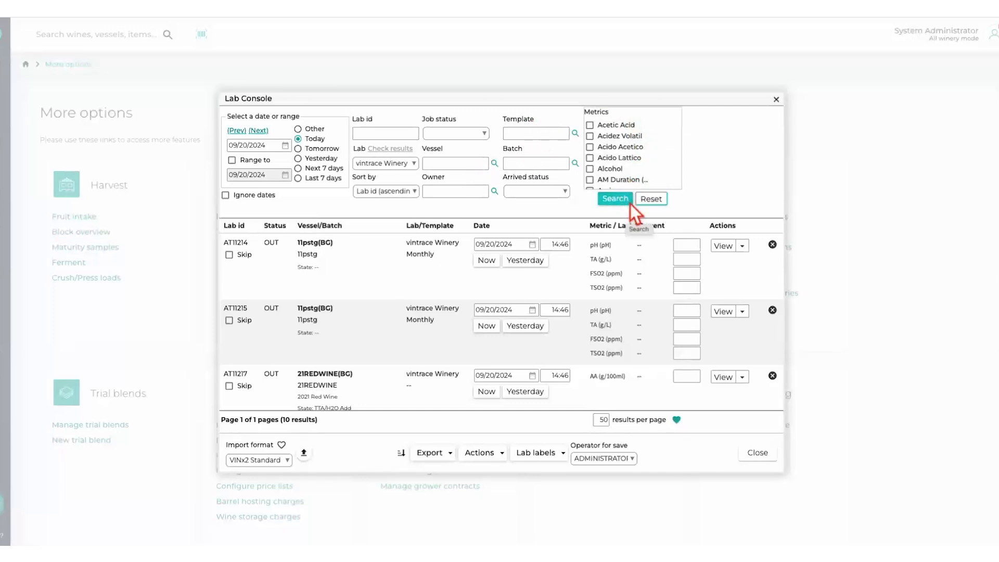
scroll(628, 289, down, 3)
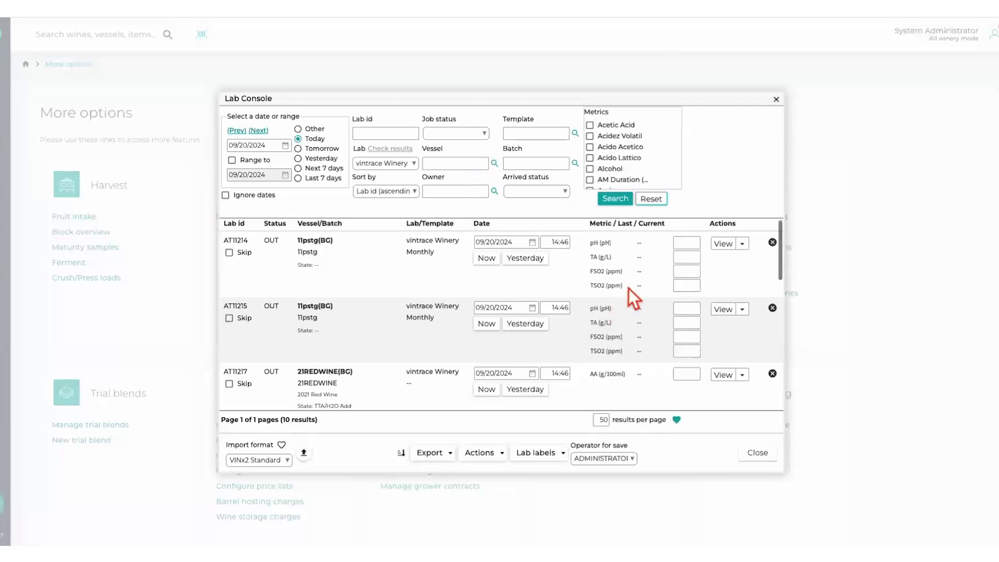
scroll(629, 288, up, 3)
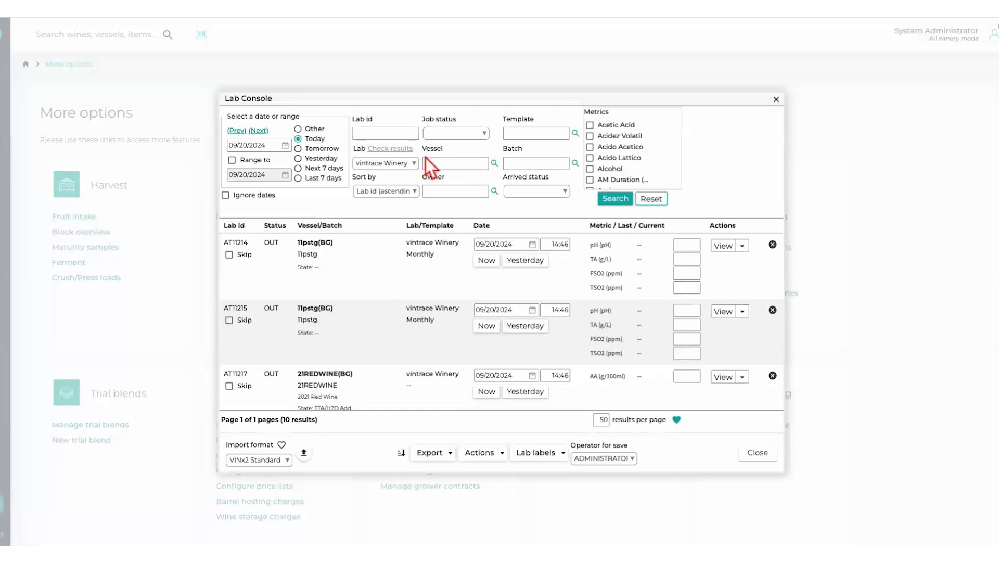
- Choose ETS as the lab and check its results for the client California Winery with last request date 08/20/2024
click(415, 163)
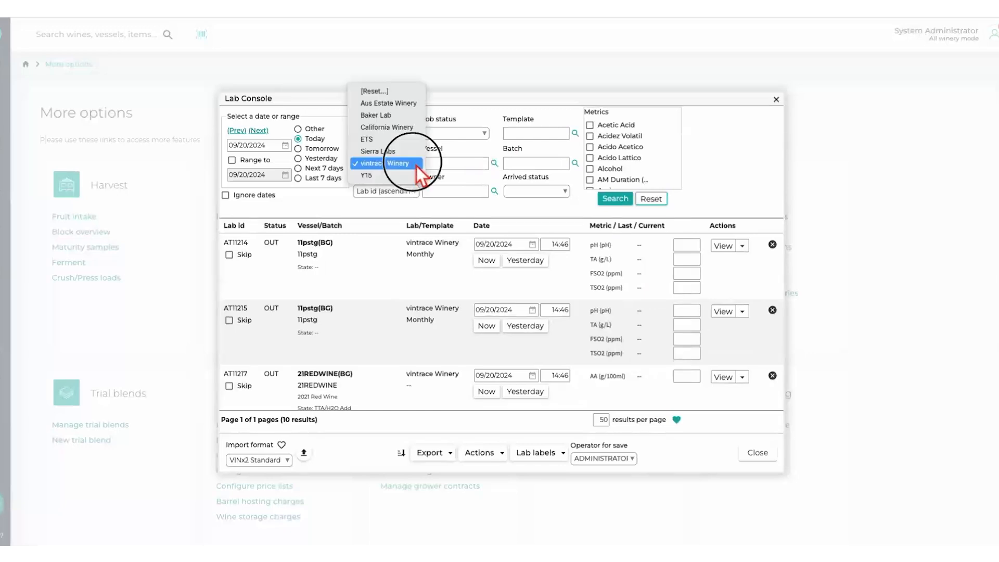
click(374, 141)
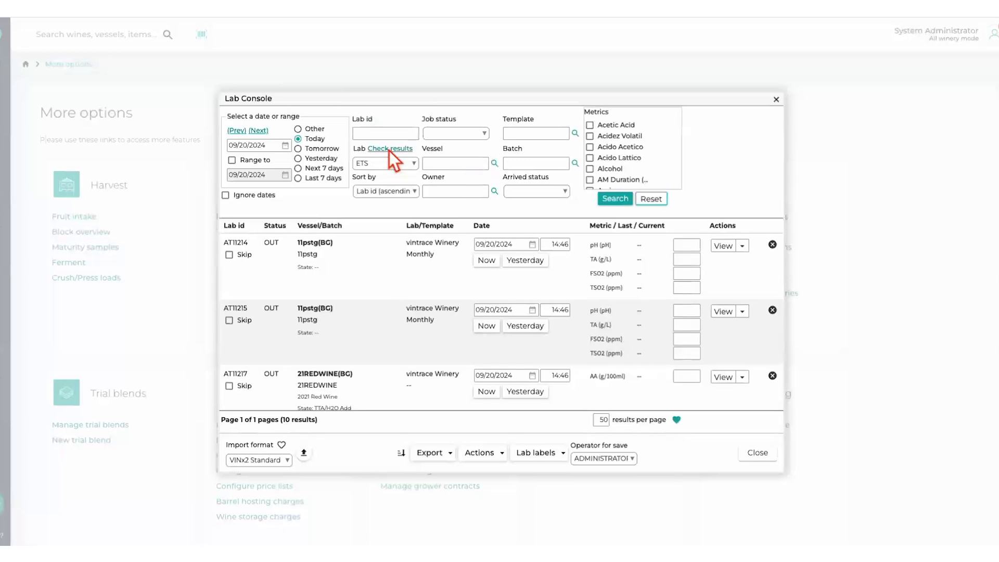
click(389, 151)
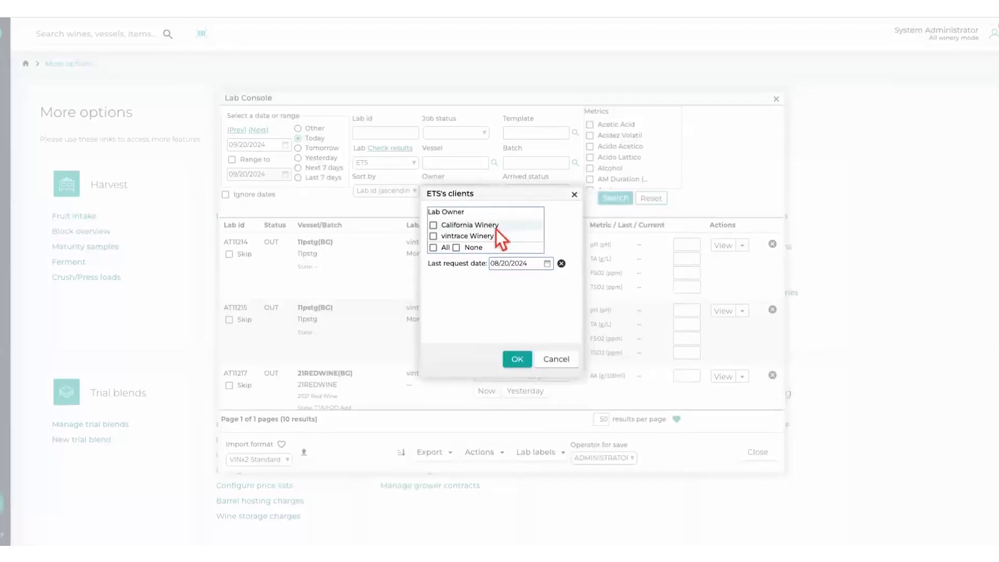
click(436, 229)
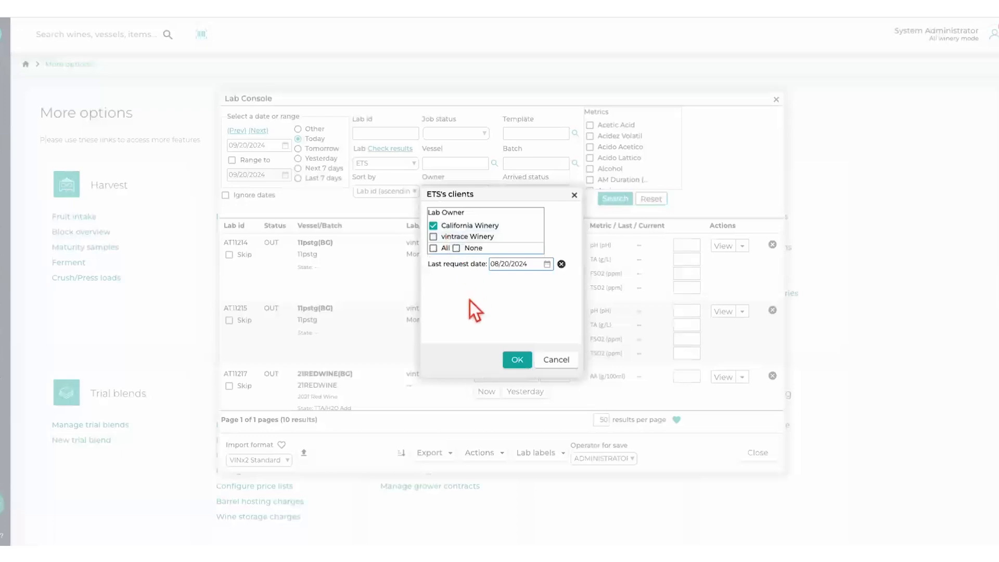
click(517, 360)
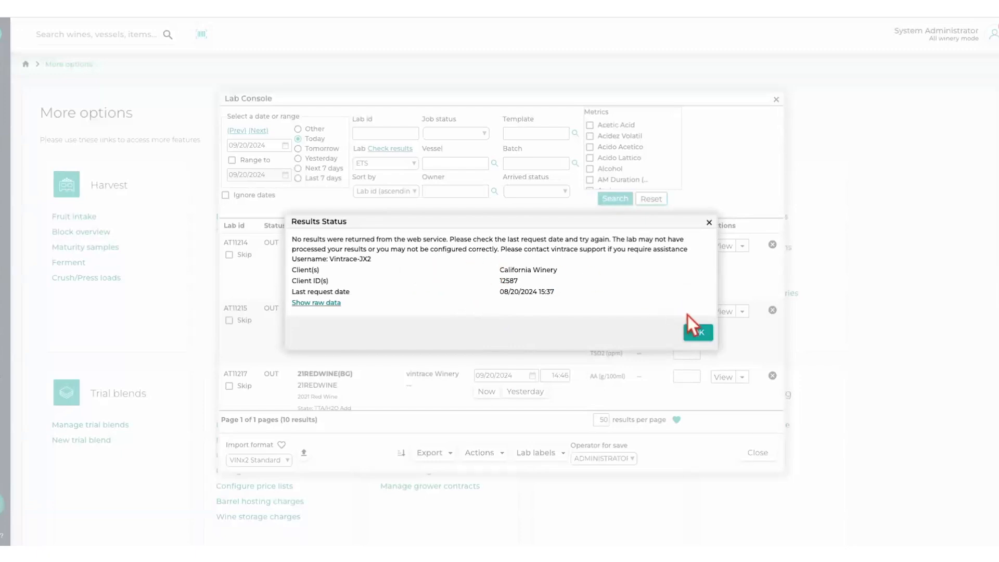
click(697, 332)
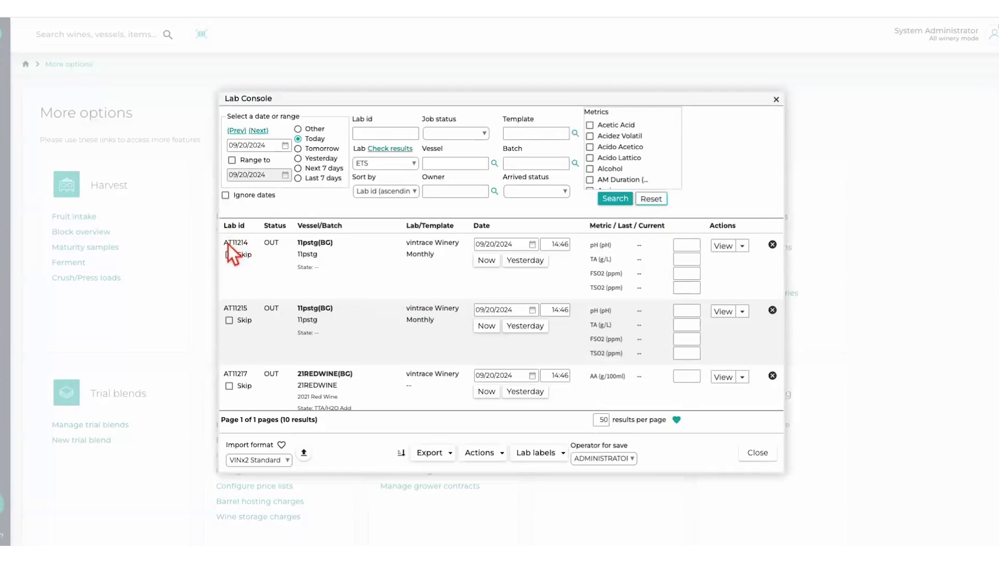
- Highlight the lab ID of the first request in the Lab Console and close the console
drag(228, 243, 253, 244)
click(267, 274)
click(759, 452)
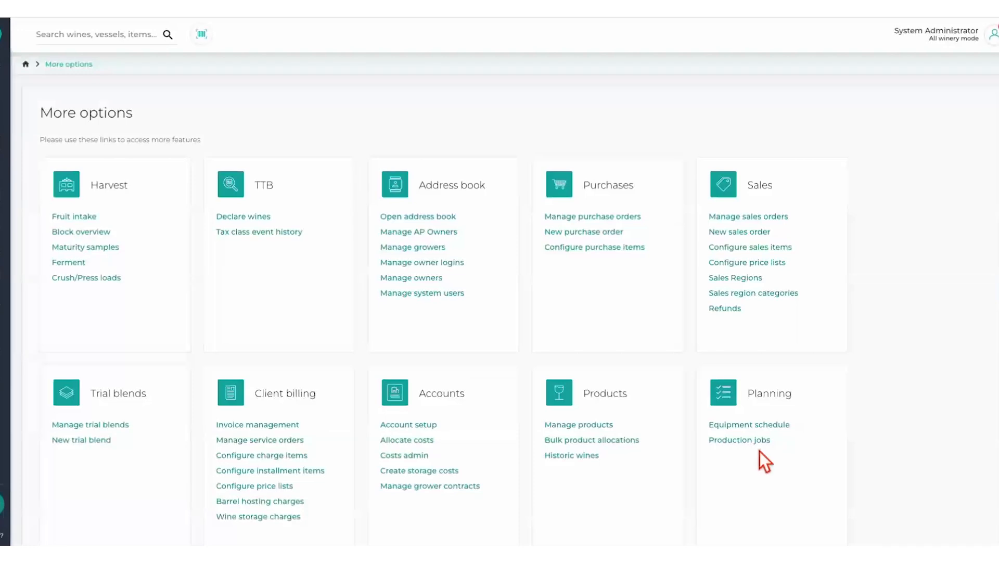
- Start a new organization in the address book and assign it the Laboratory role
click(434, 215)
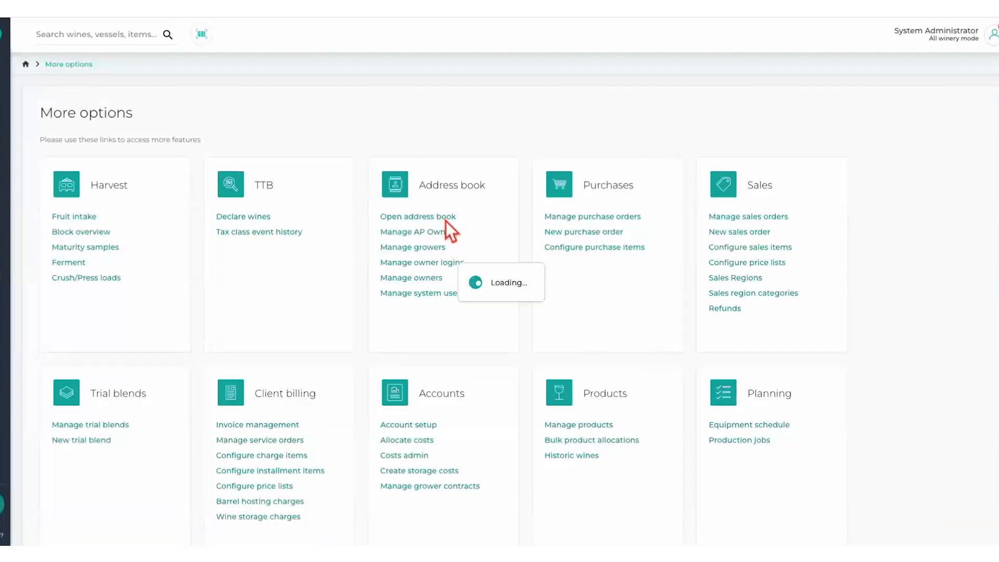
click(272, 446)
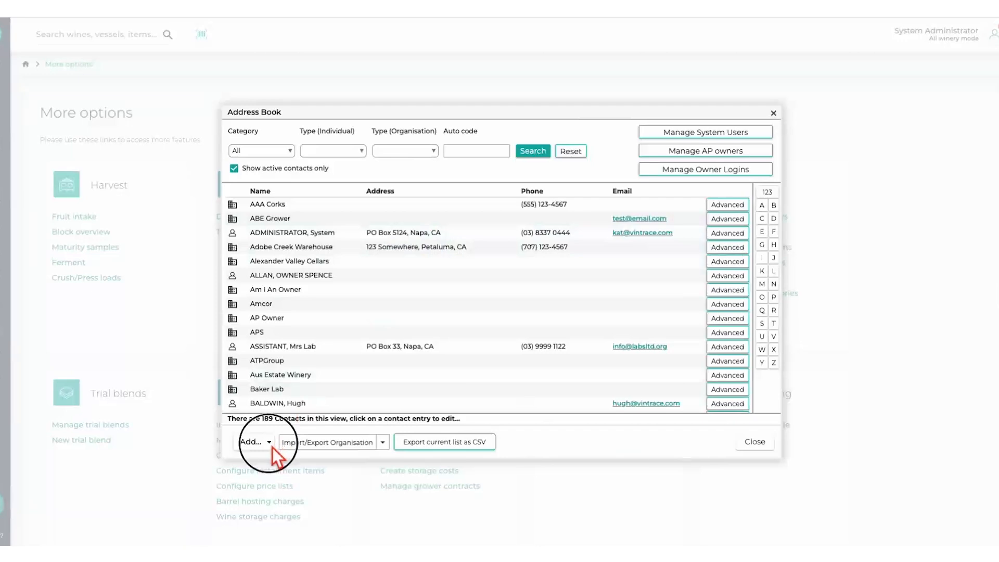
click(266, 412)
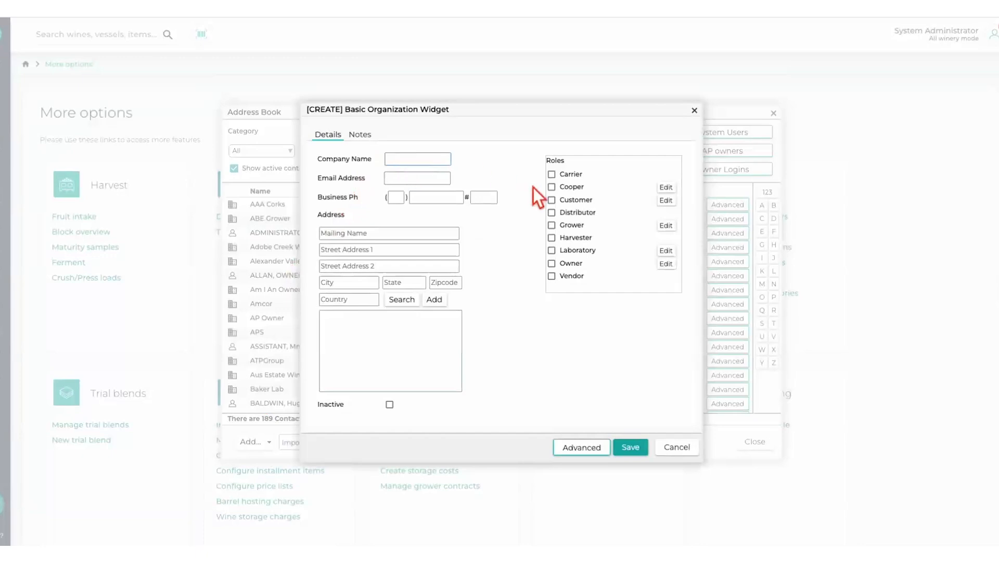
click(552, 250)
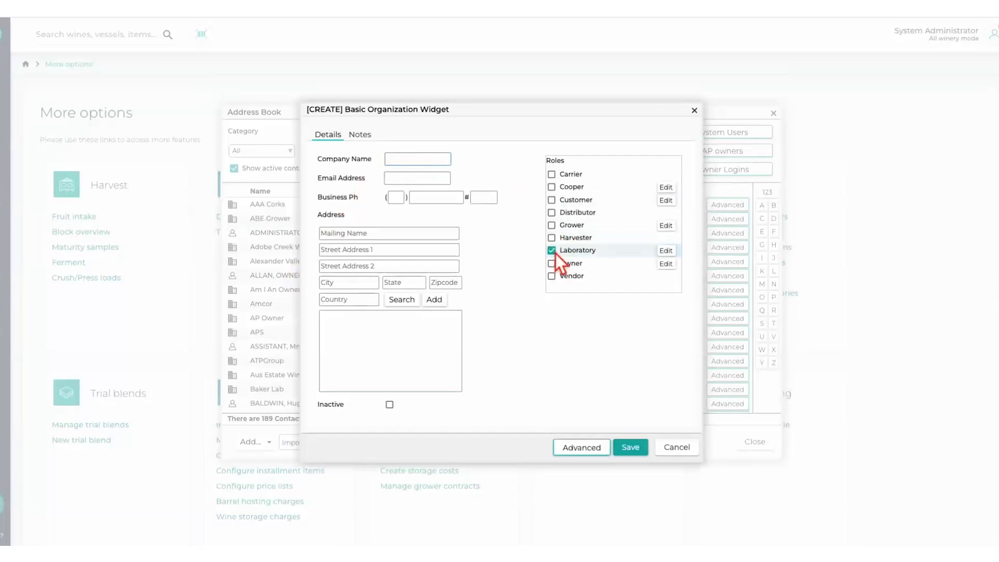
- In the laboratory's metric name settings, add a mapping line and choose Amino [ppm] as its metric
click(672, 252)
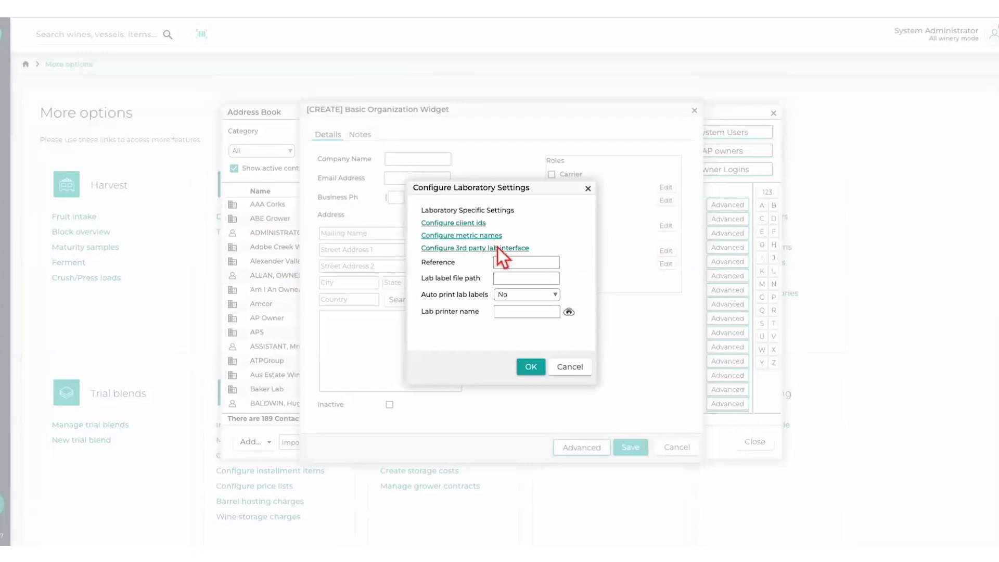
click(467, 239)
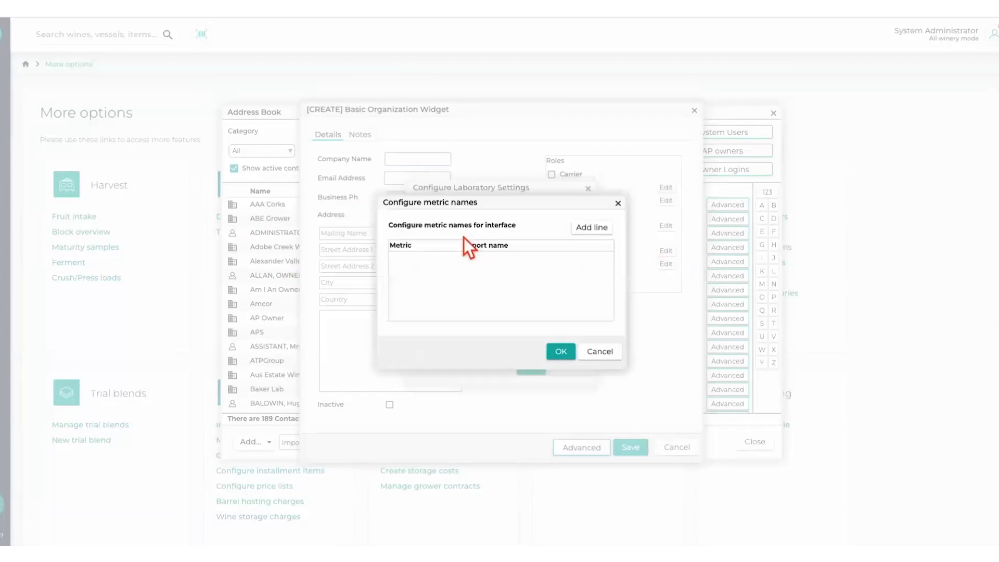
drag(522, 206, 522, 241)
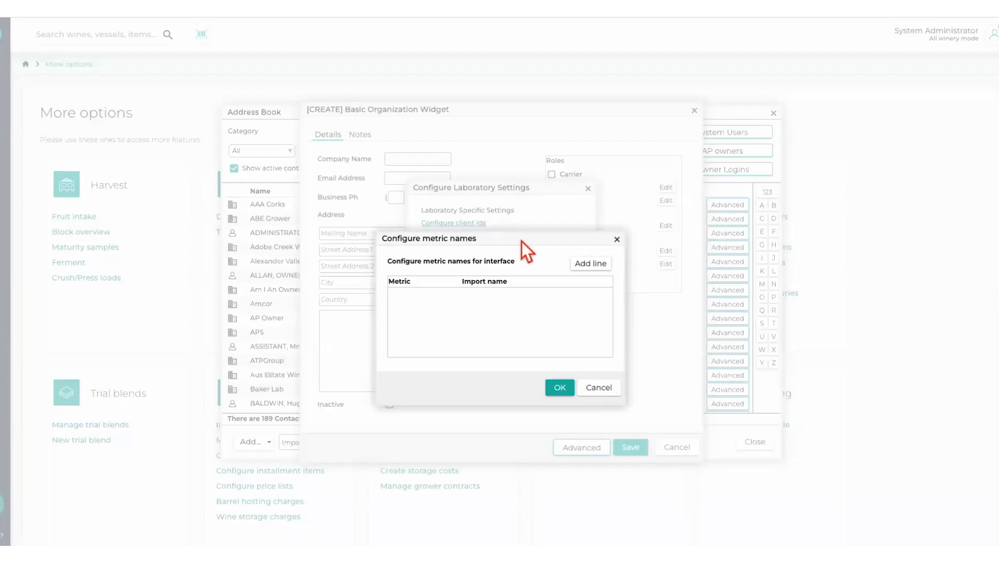
click(591, 264)
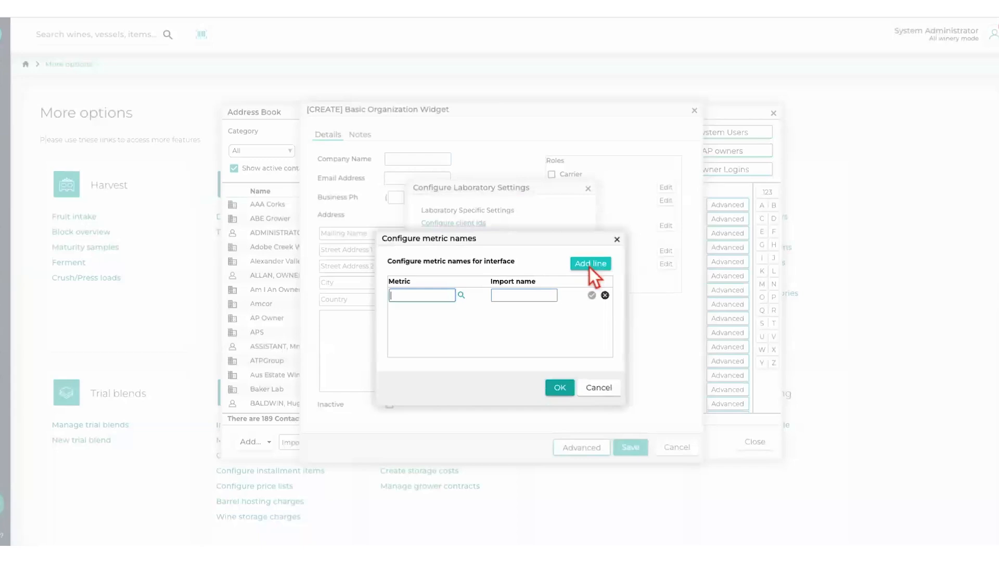
click(461, 295)
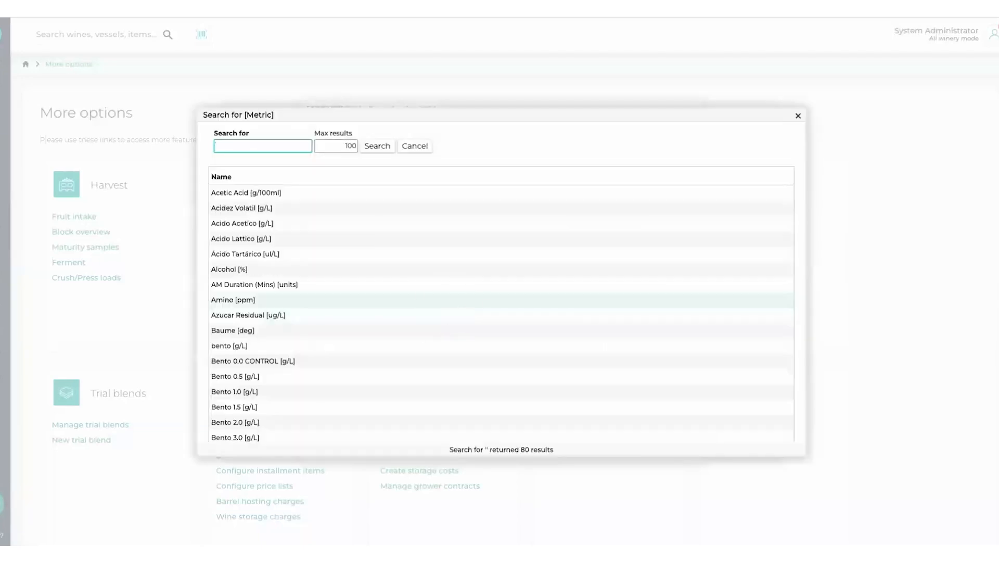
double_click(449, 304)
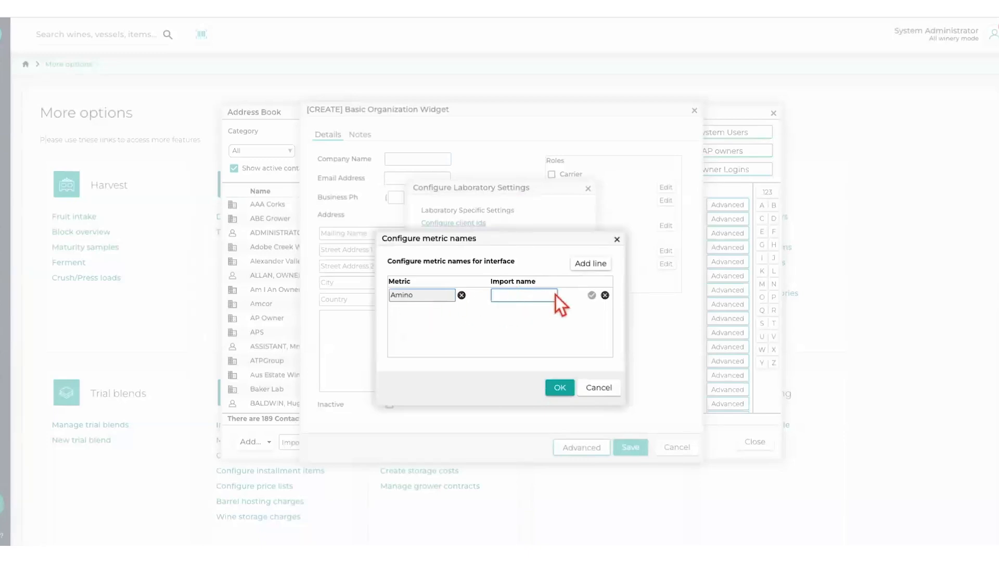
- Enter ioj as the import name for Amino, confirm the line, and add another blank mapping line
click(593, 296)
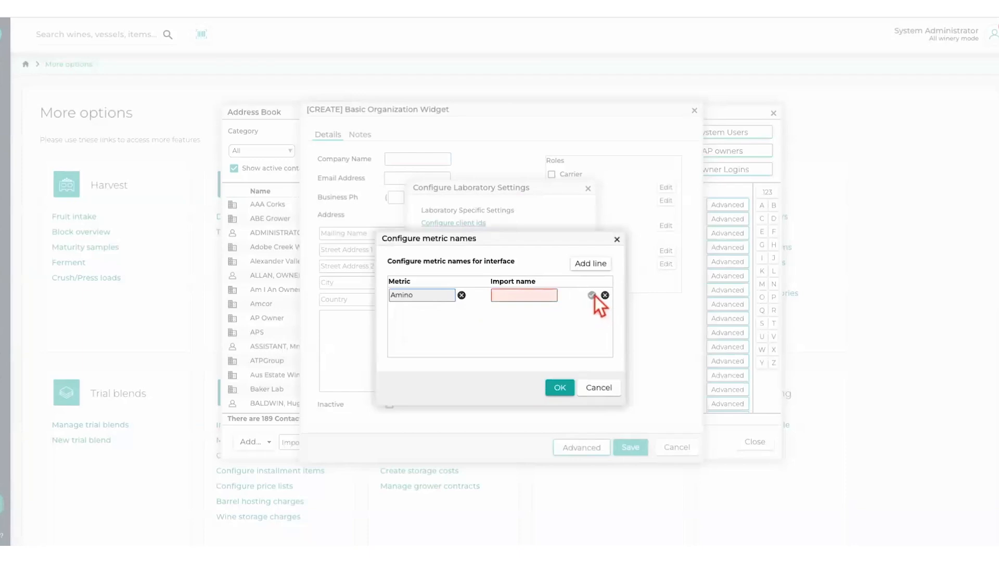
click(536, 298)
text(ioj)
click(591, 296)
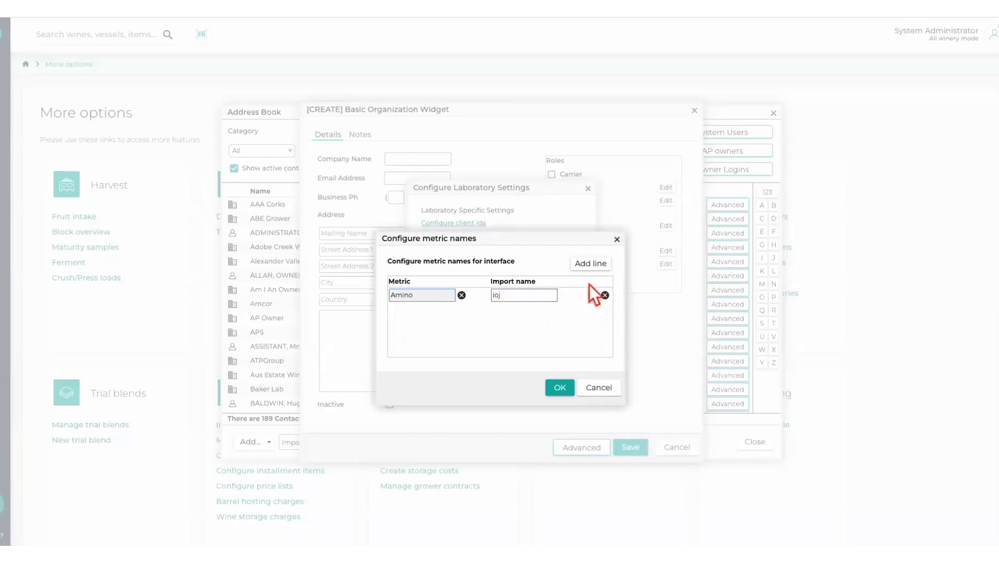
click(595, 264)
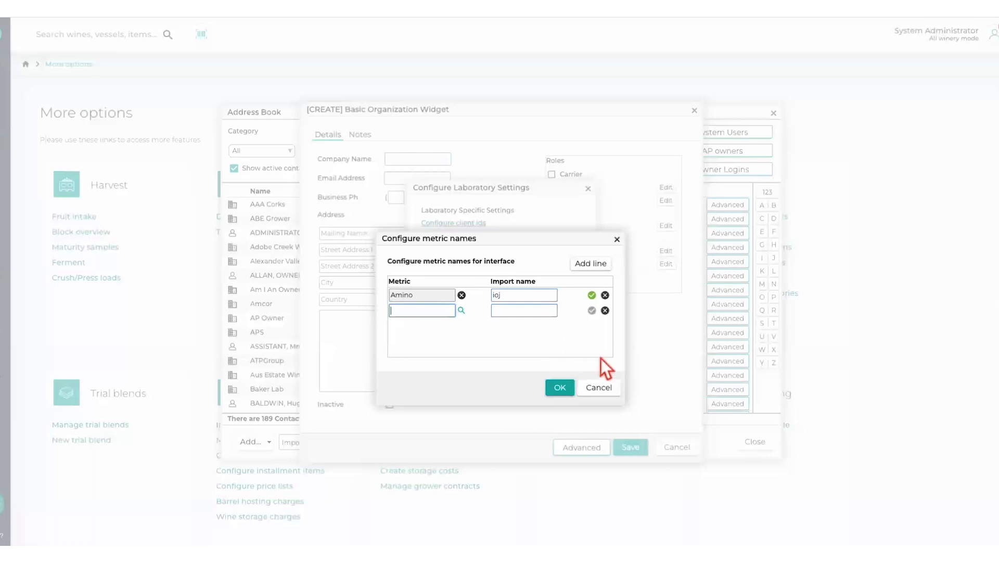
- Discard the metric name mappings and leave the laboratory settings without saving
click(610, 388)
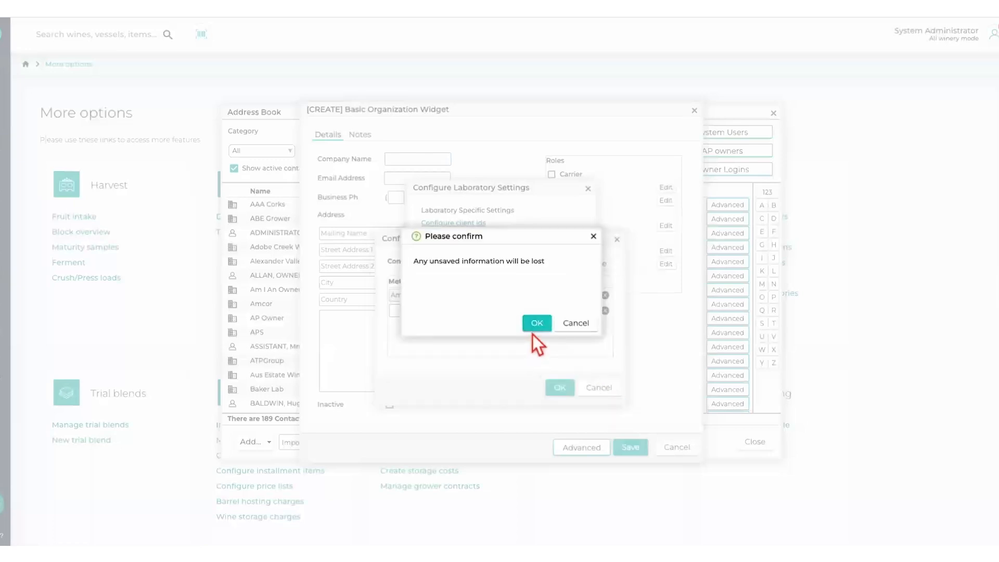
click(534, 329)
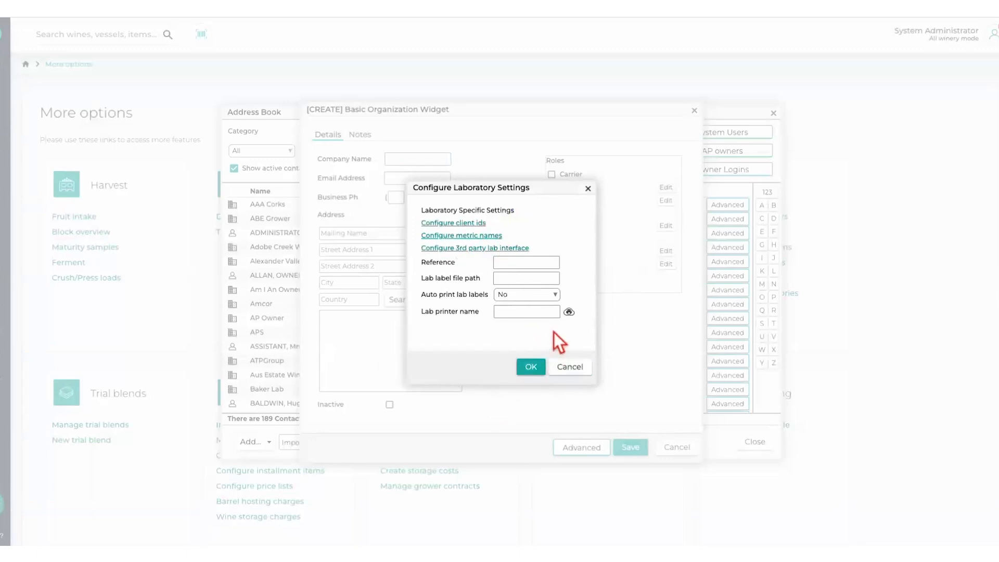
click(574, 371)
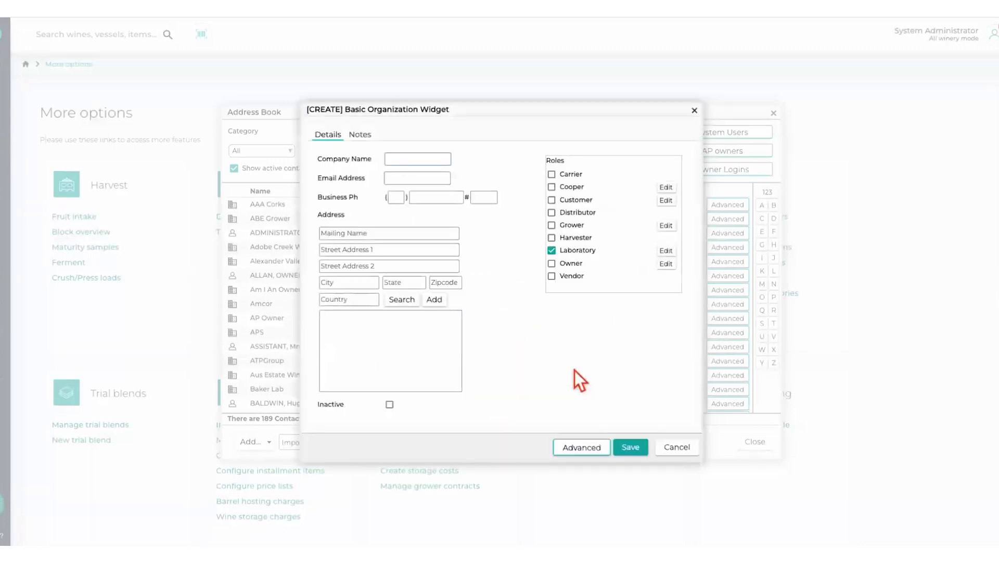
- Cancel the new organization without saving and close the address book
click(689, 447)
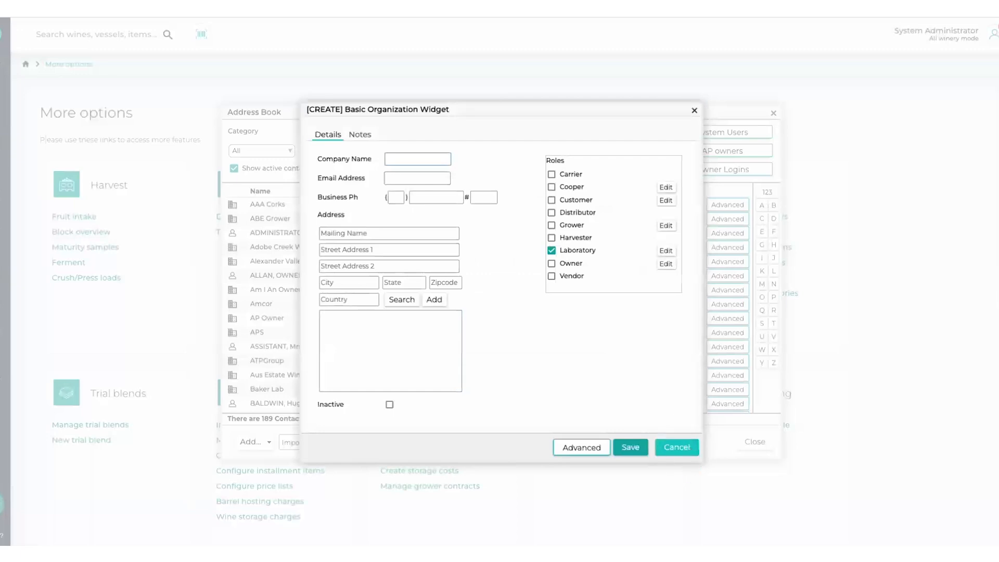
click(539, 324)
click(761, 443)
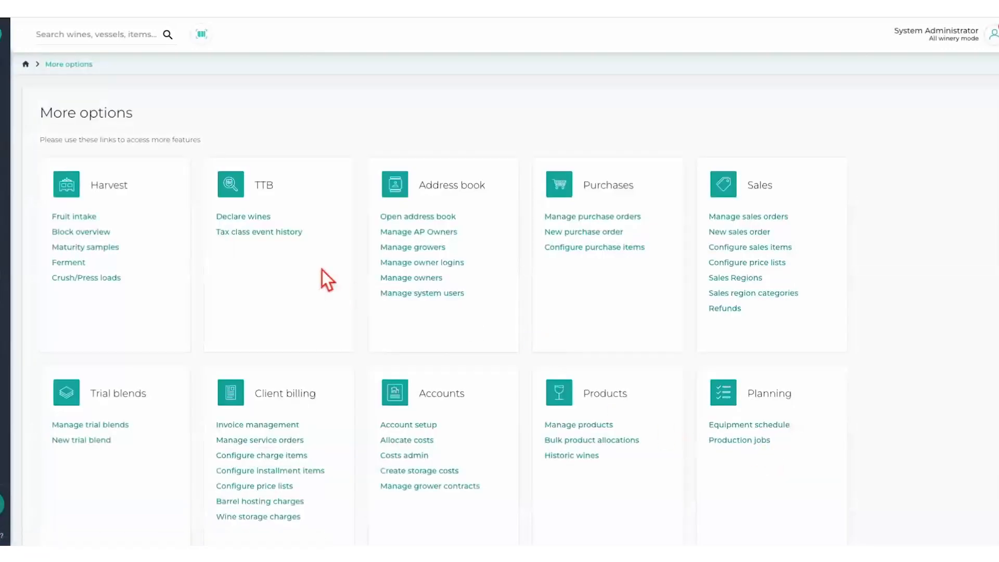
- Open the Lab Console and set the import format to Admeo/BioSystems Y15
click(1, 248)
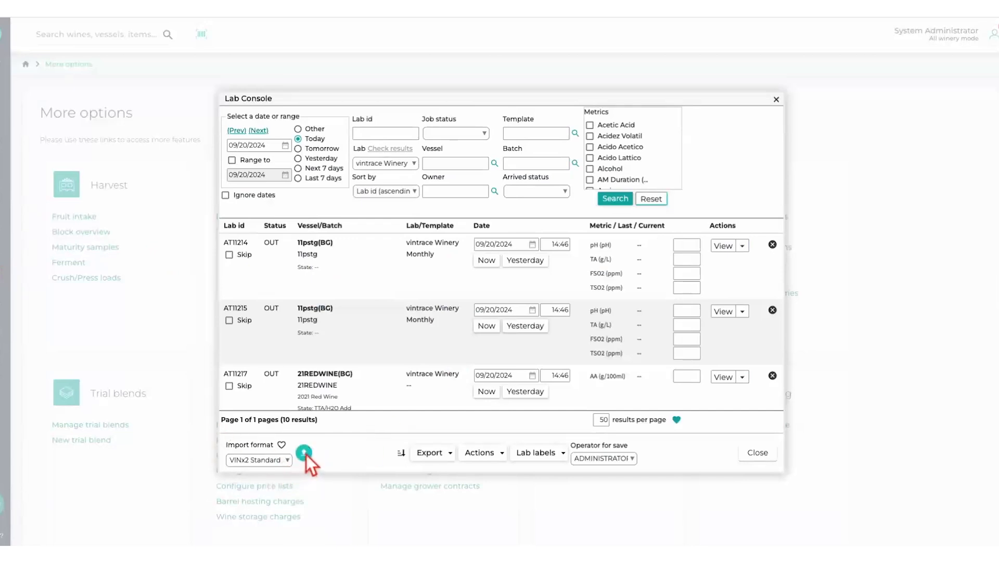
click(291, 462)
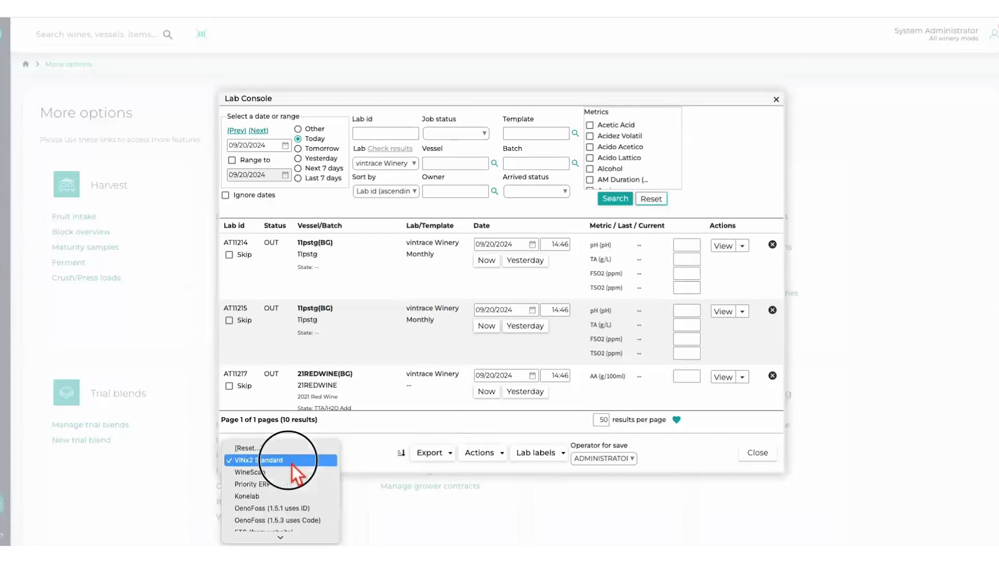
scroll(293, 485, down, 3)
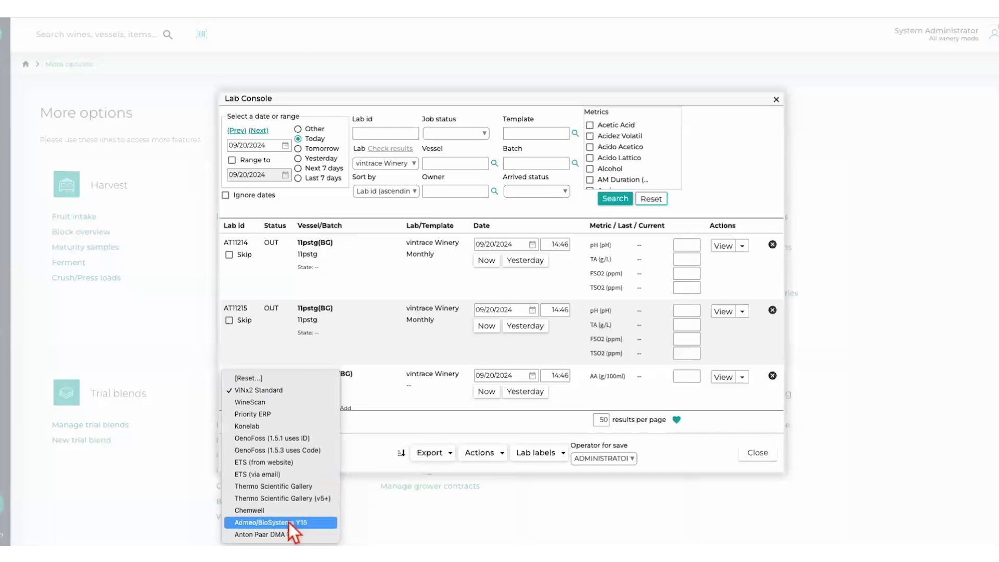
click(255, 524)
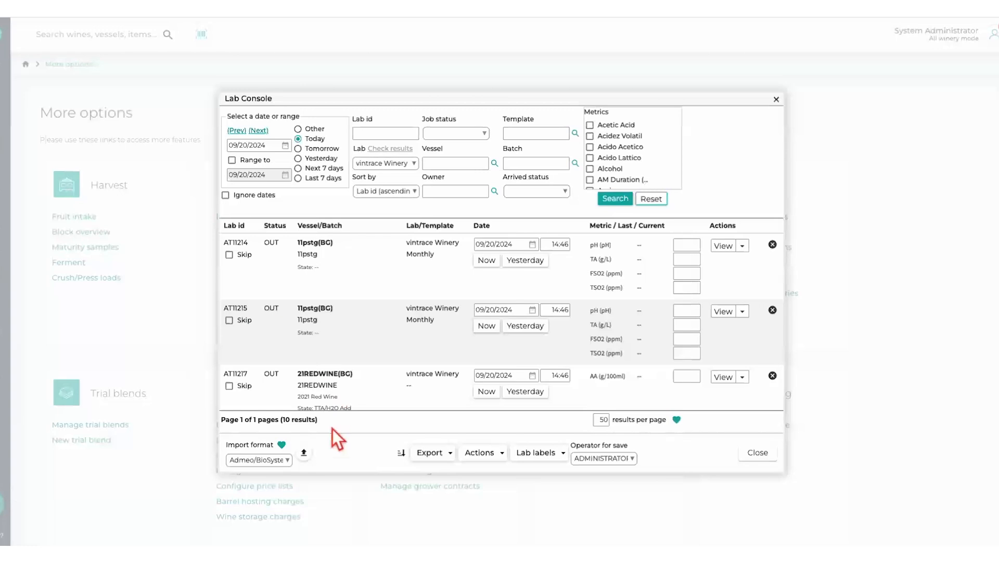
- Examine the Lab Console's result upload dialog, the pending analyses, and the row and page actions available for them
click(306, 457)
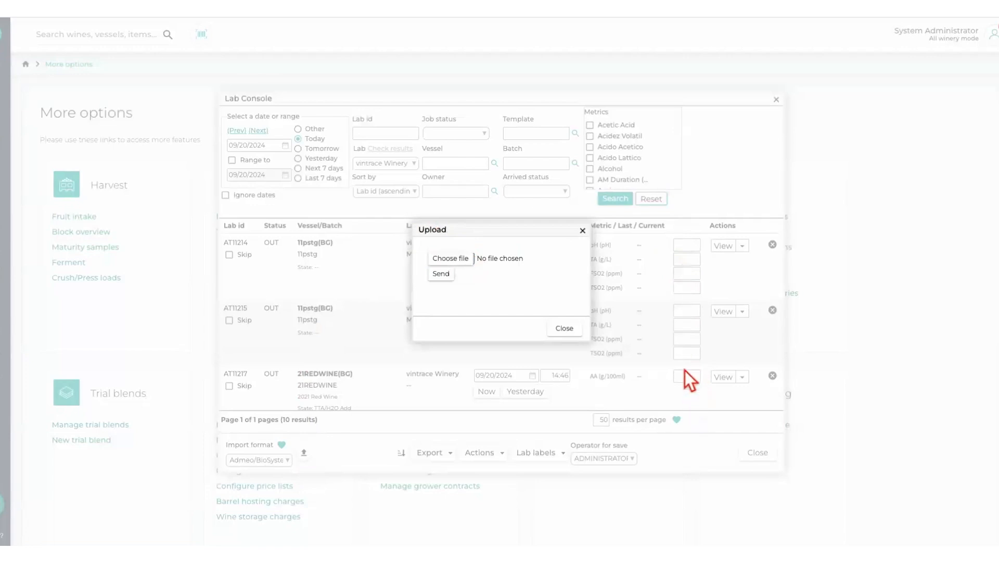
click(570, 326)
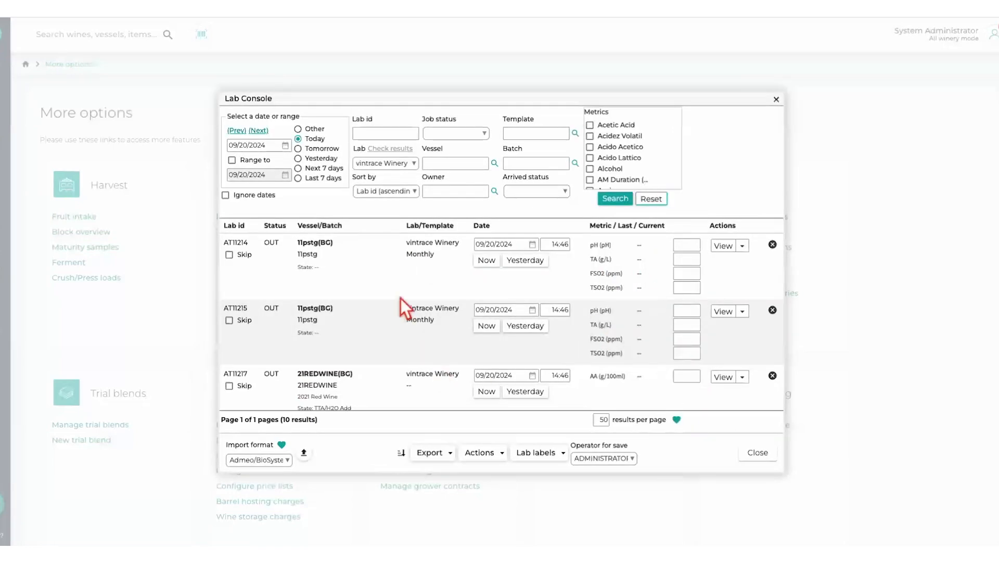
scroll(421, 333, down, 5)
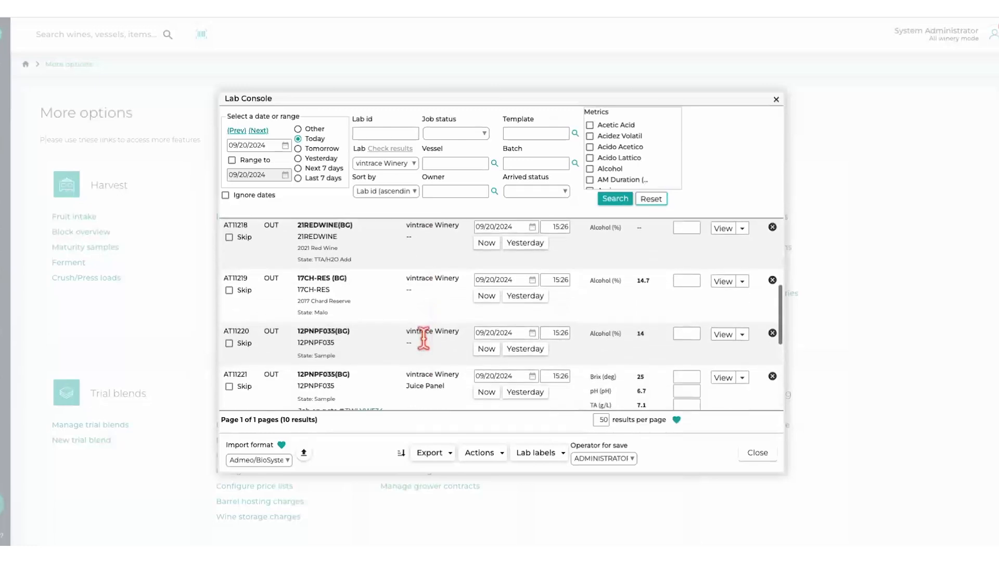
scroll(432, 292, up, 5)
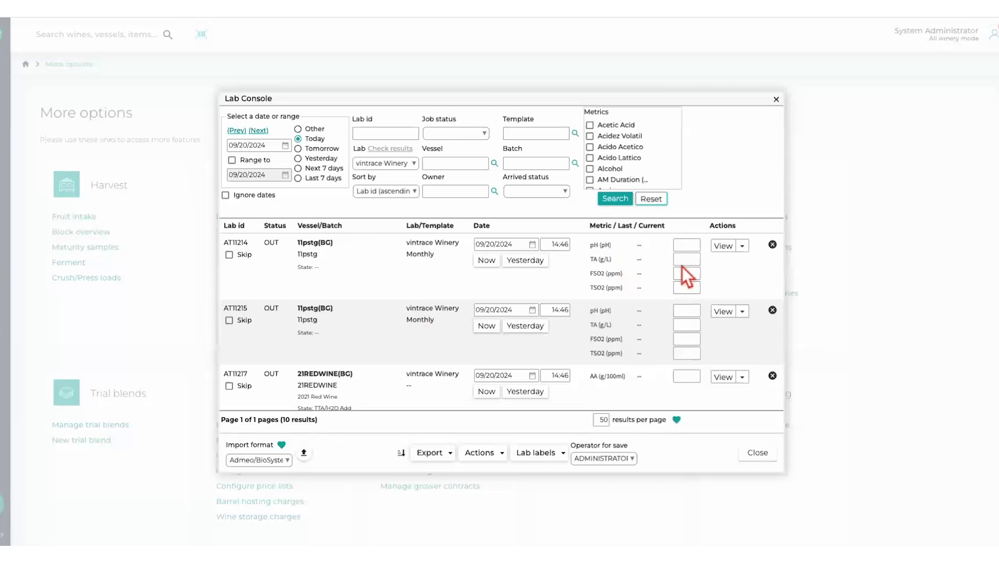
click(746, 249)
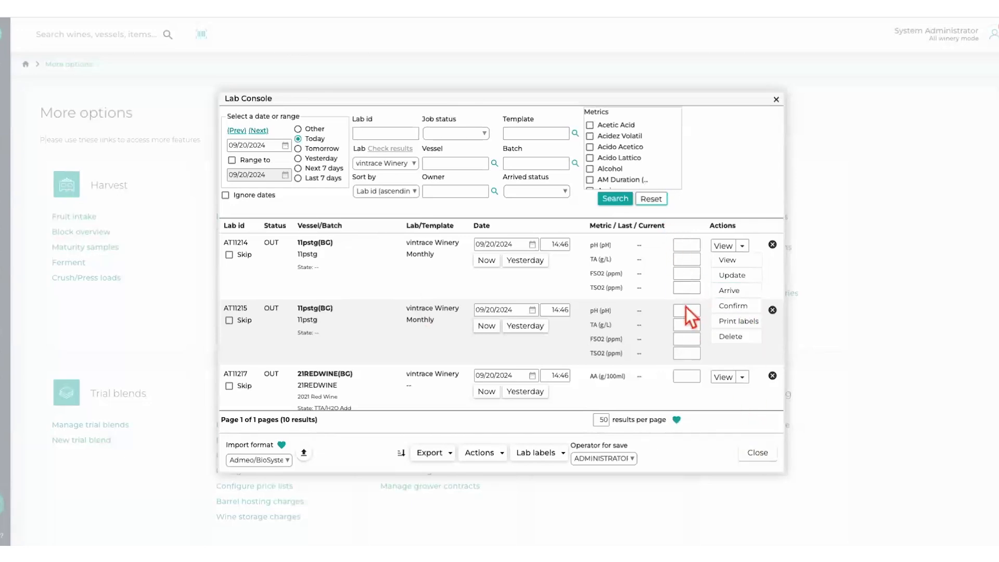
click(304, 452)
click(554, 329)
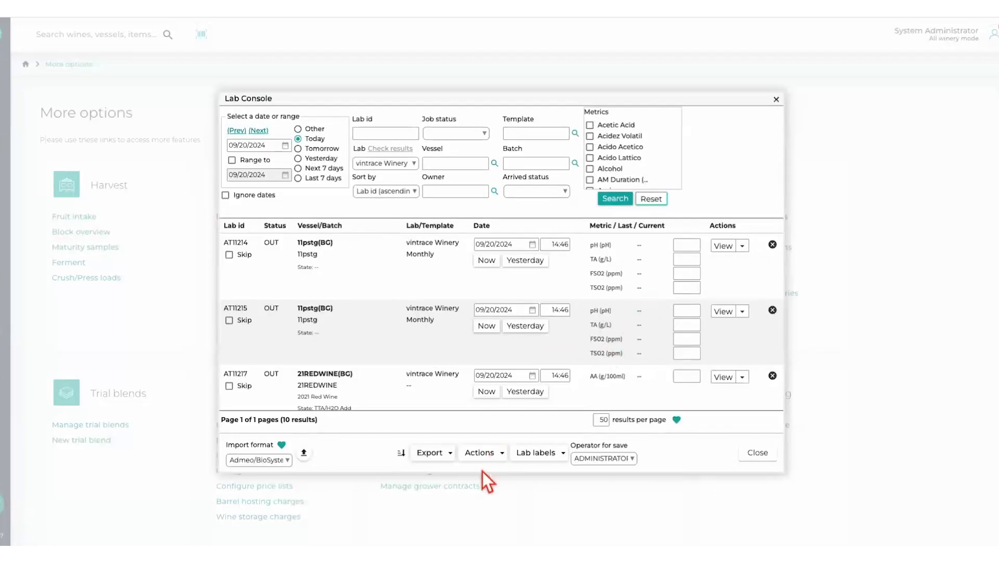
click(500, 455)
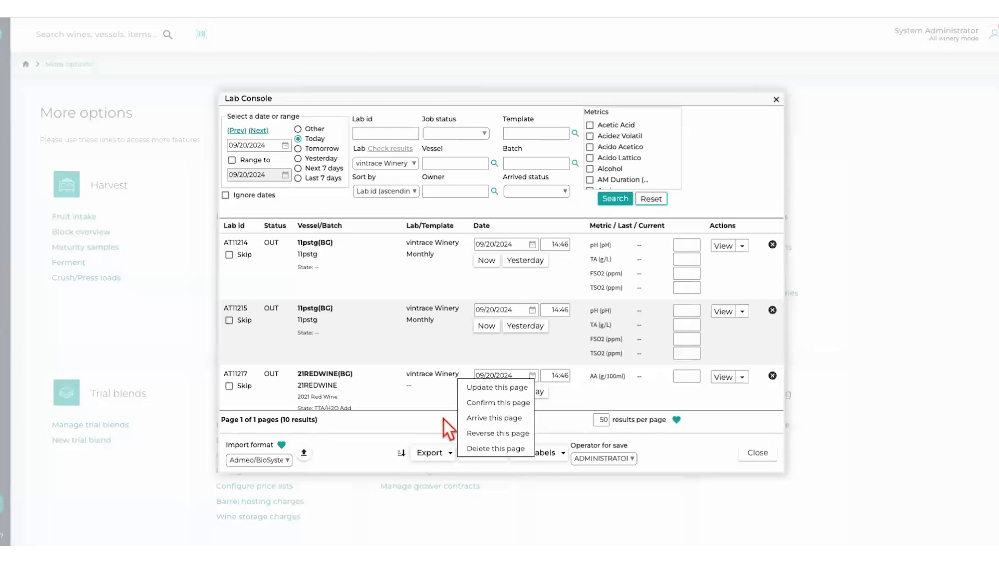
click(431, 427)
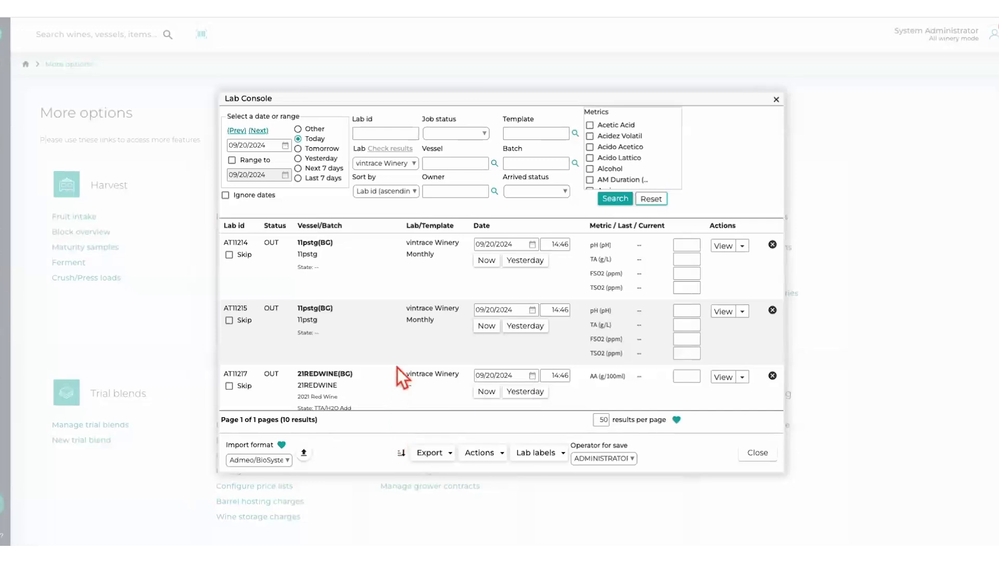
scroll(398, 368, down, 2)
scroll(398, 368, up, 2)
- Export the current page of lab analyses as a CSV worksheet
click(449, 454)
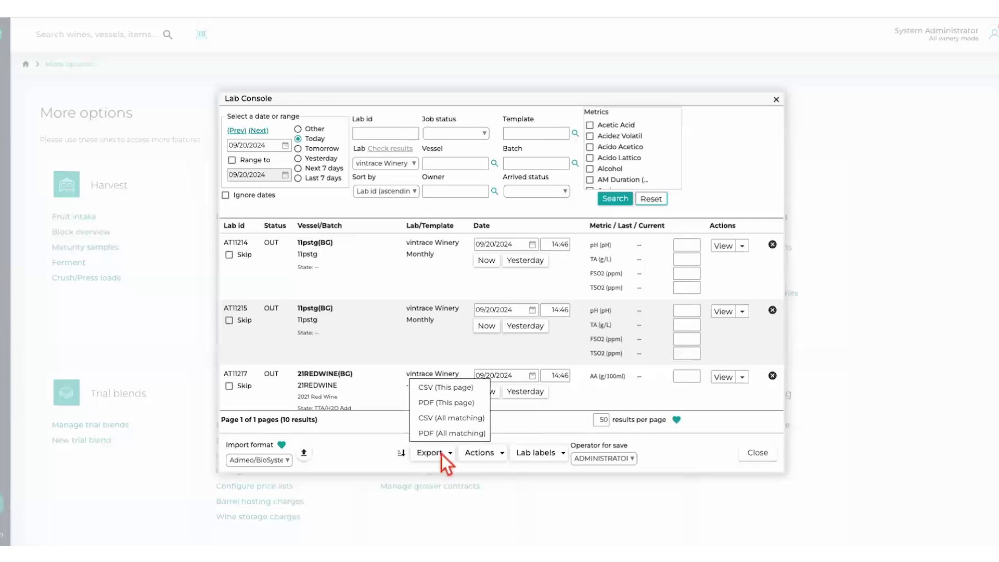
click(434, 388)
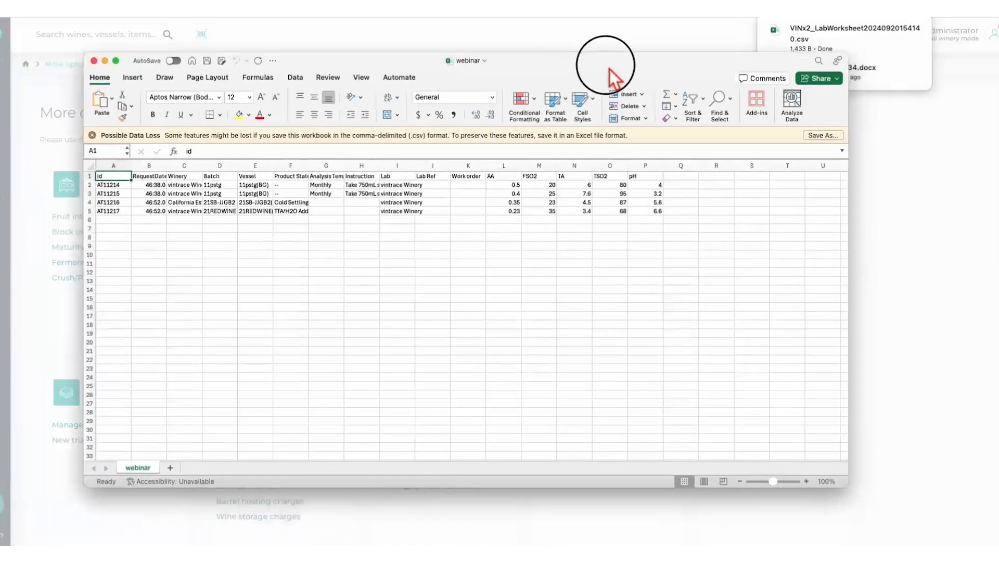
- Review the completed metric columns in the webinar spreadsheet in Excel, then close the workbook
drag(608, 67, 641, 68)
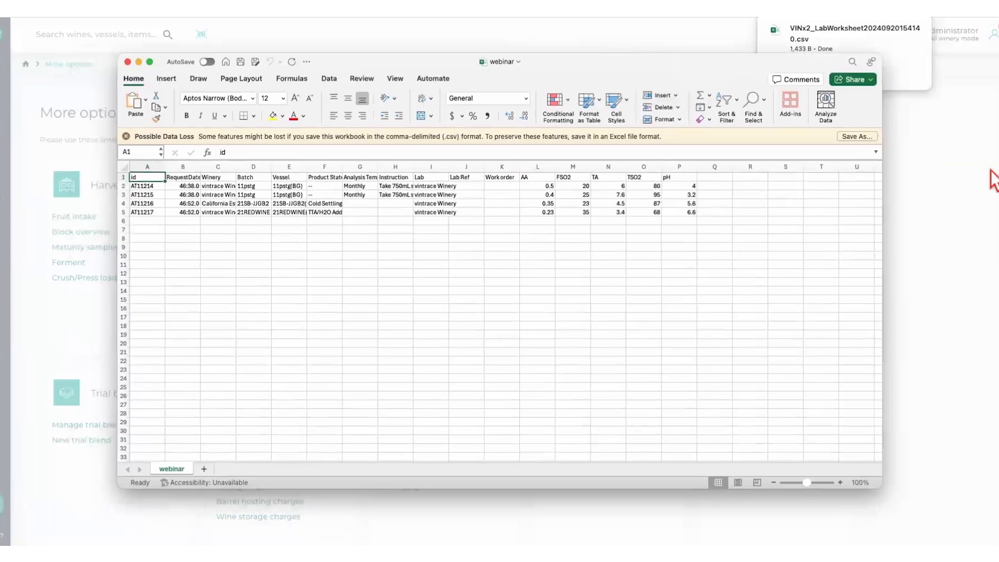
click(954, 156)
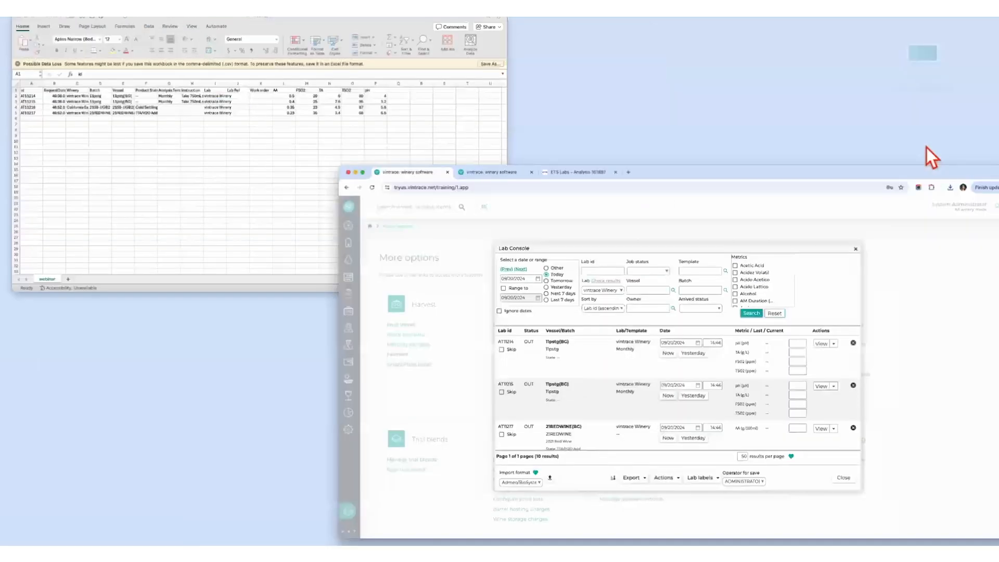
click(335, 101)
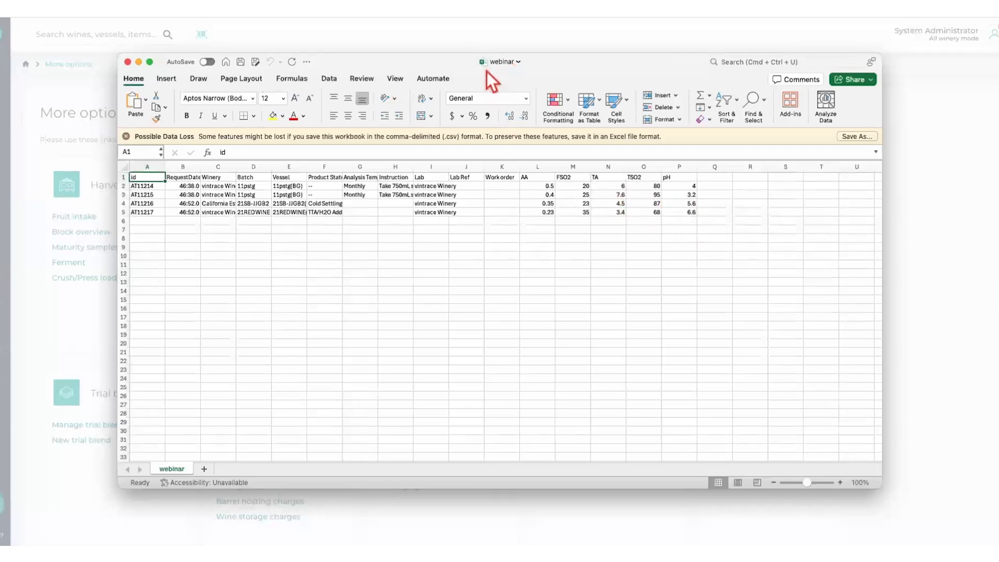
click(127, 62)
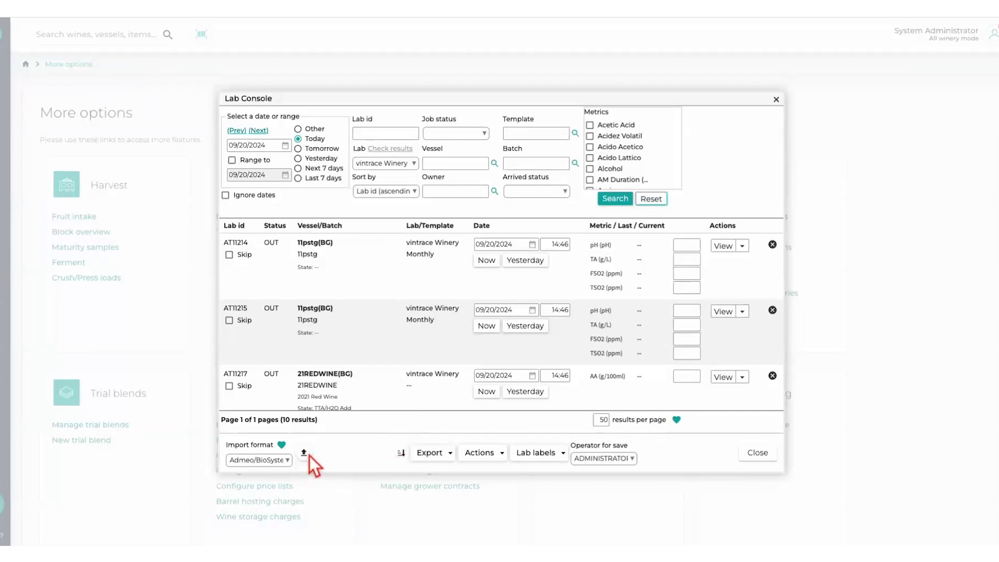
- Set the import format to VINx2 Standard and upload the results file webinar.csv
click(289, 461)
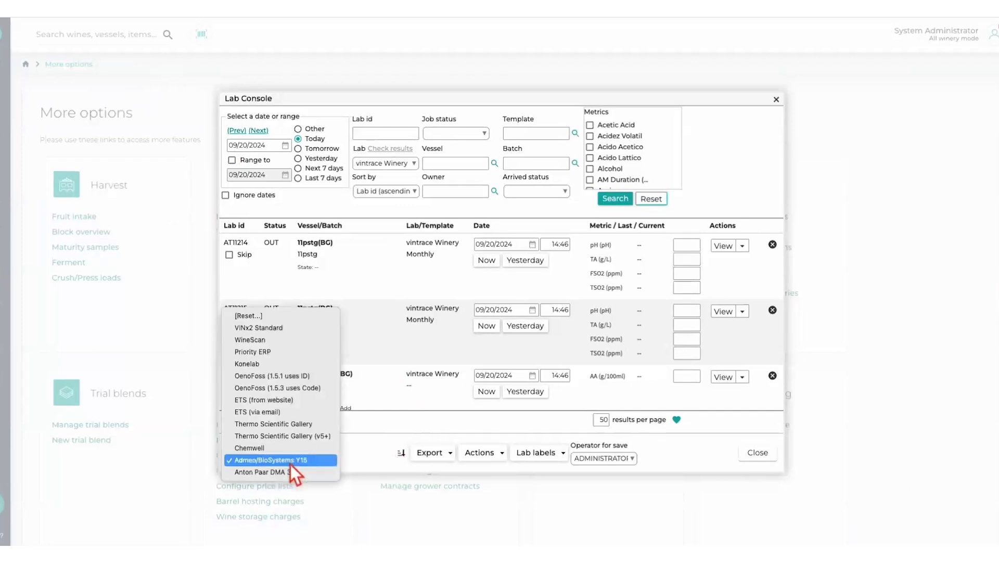
click(282, 329)
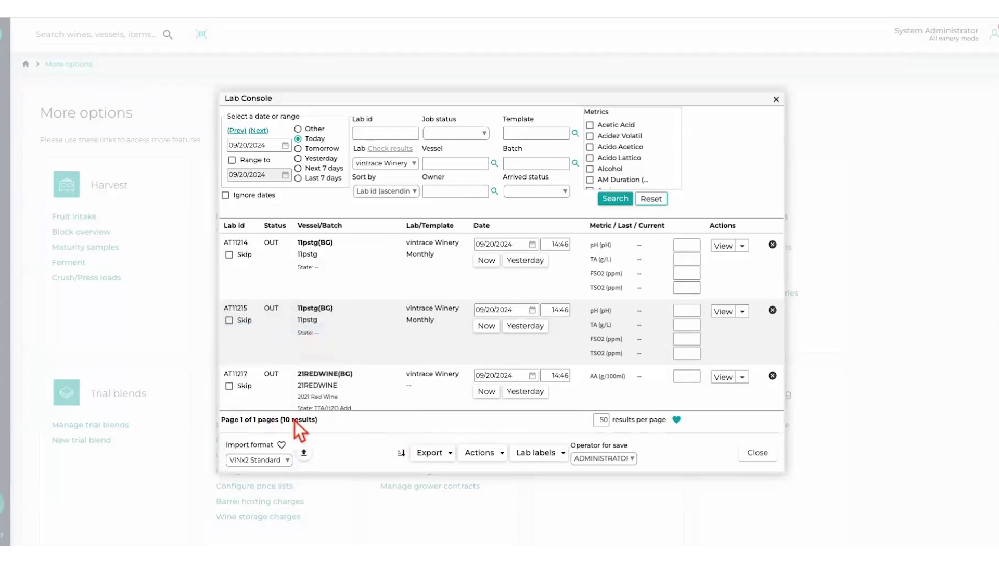
click(307, 455)
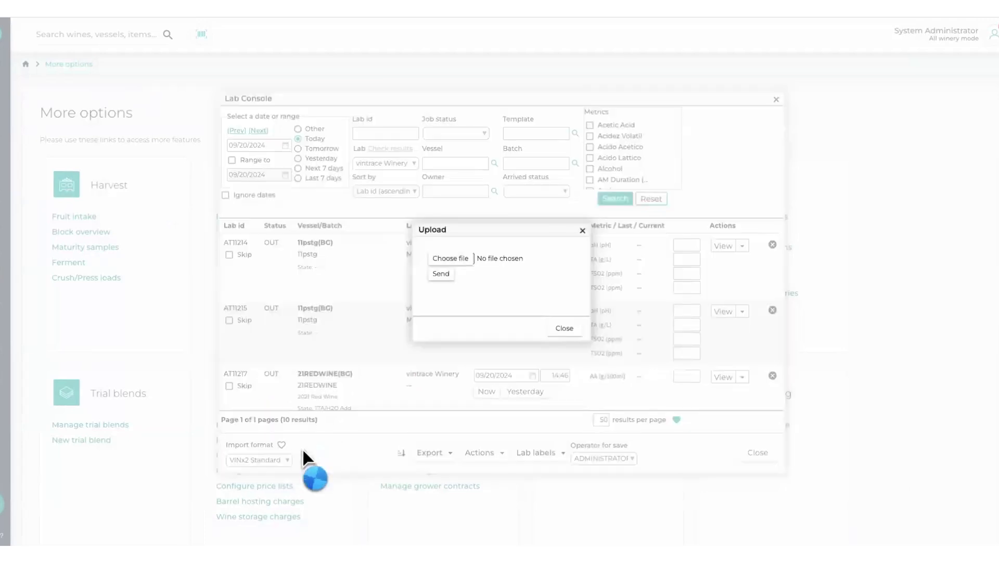
click(441, 258)
click(650, 138)
text(webinar)
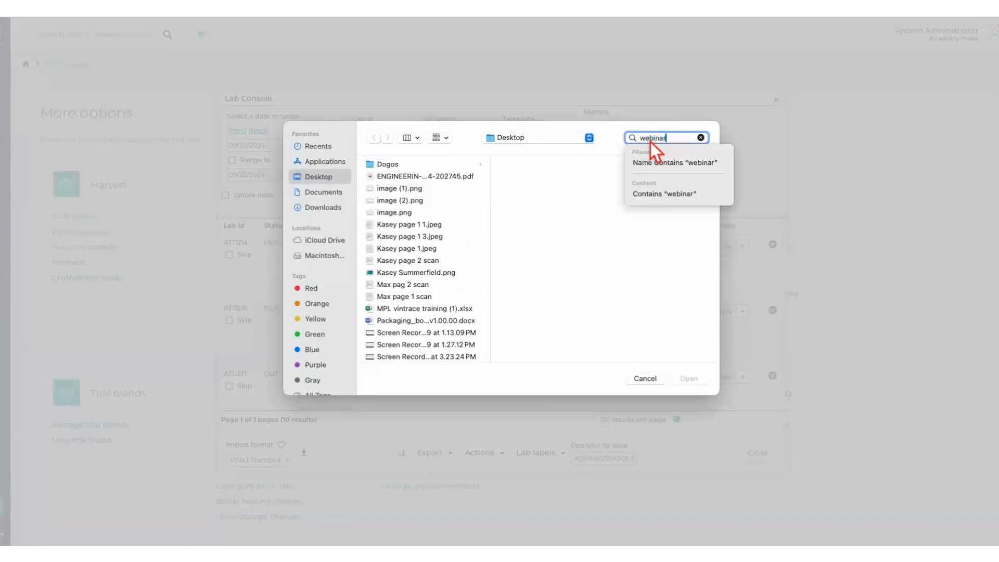
key(Return)
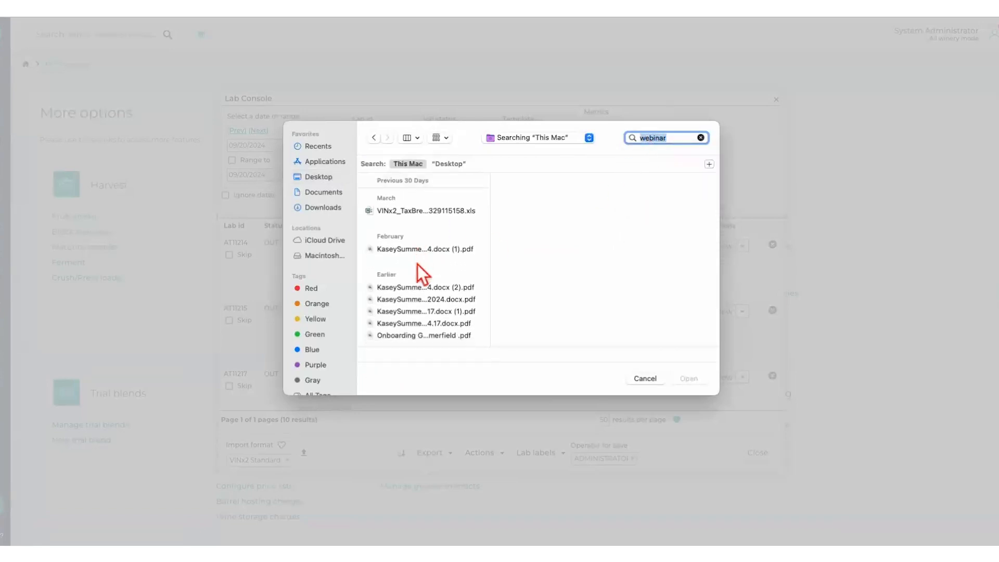
click(411, 198)
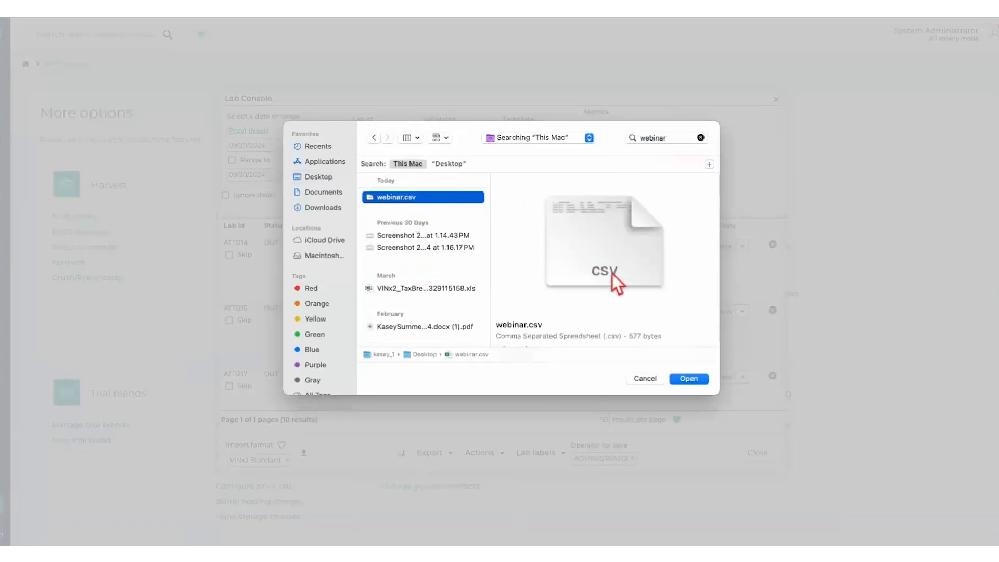
click(694, 379)
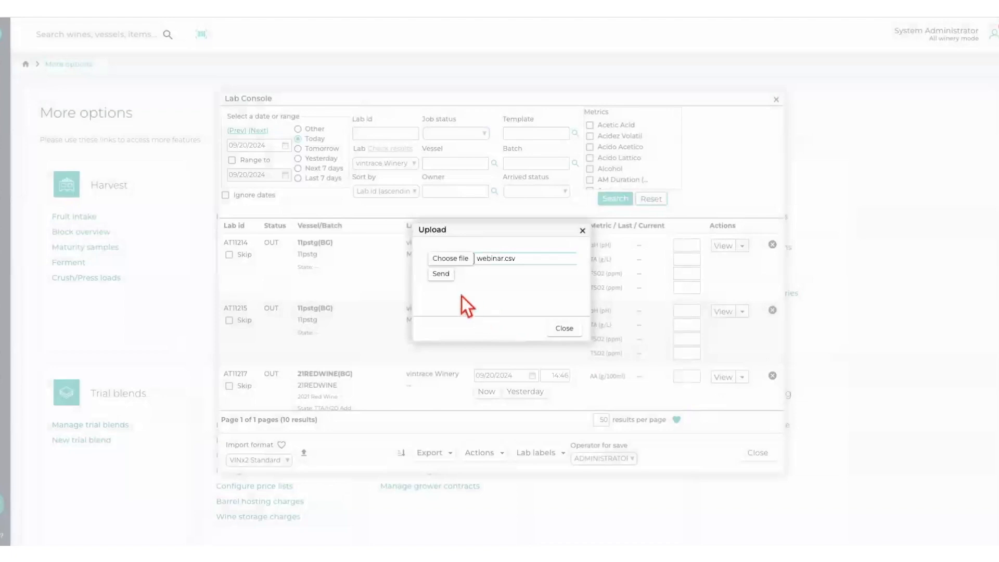
click(445, 280)
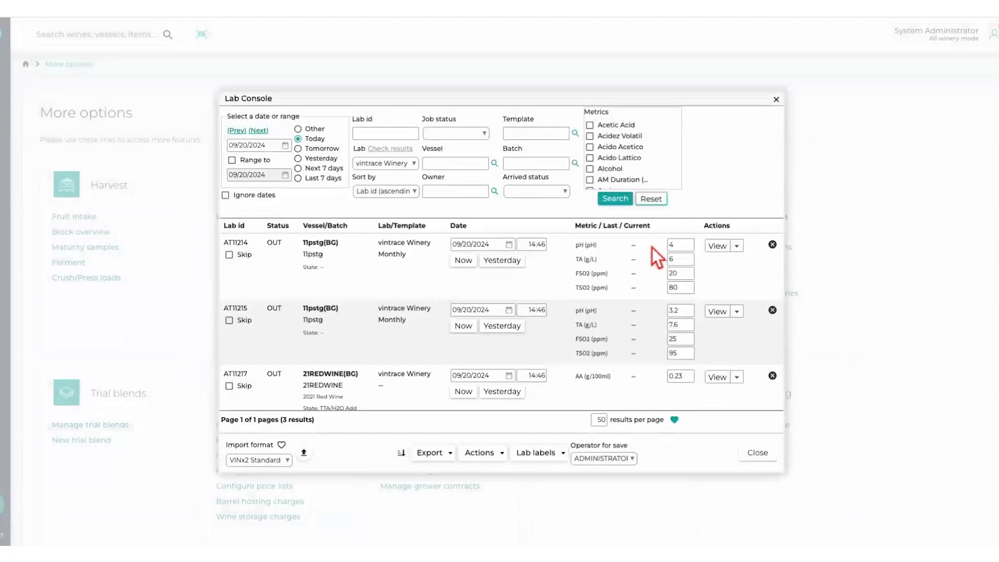
- Update analyses AT11214 and AT11215 with their imported results and close the Lab Console
scroll(695, 330, down, 1)
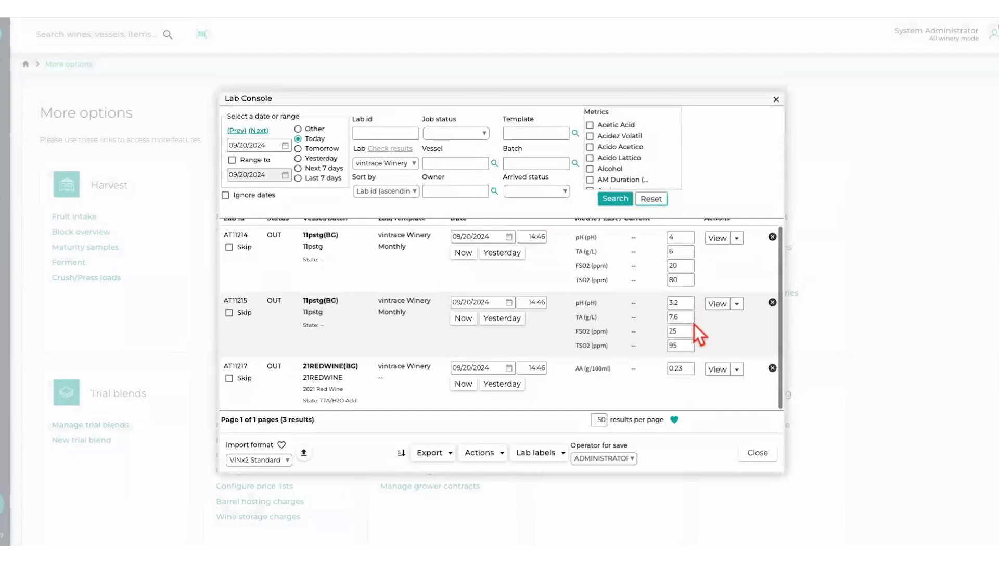
scroll(695, 325, up, 1)
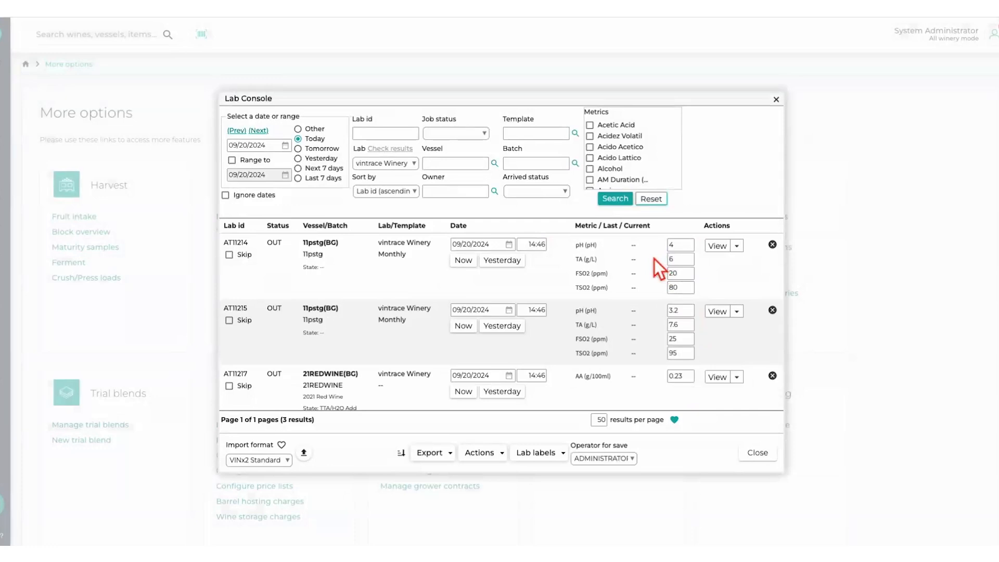
click(738, 248)
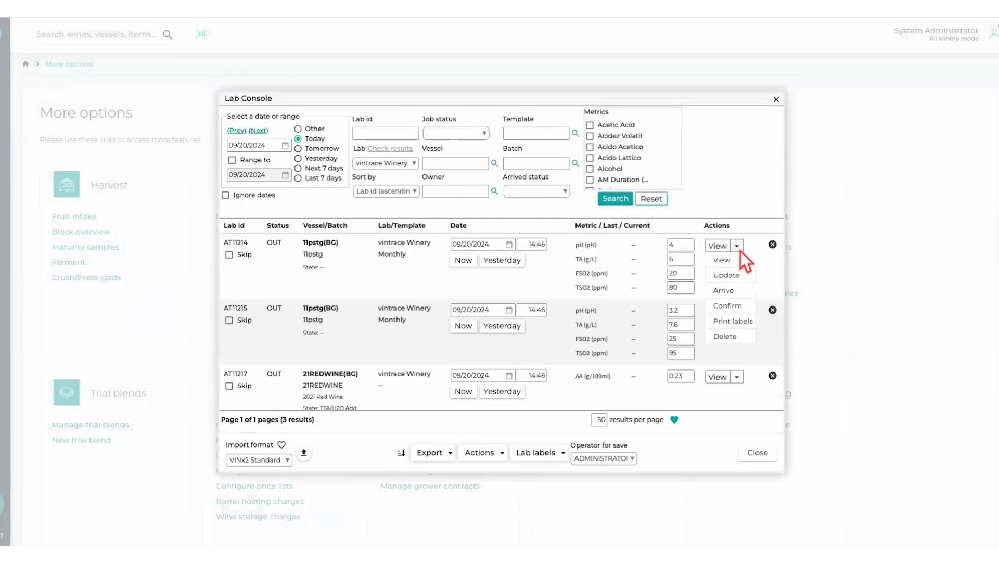
click(731, 278)
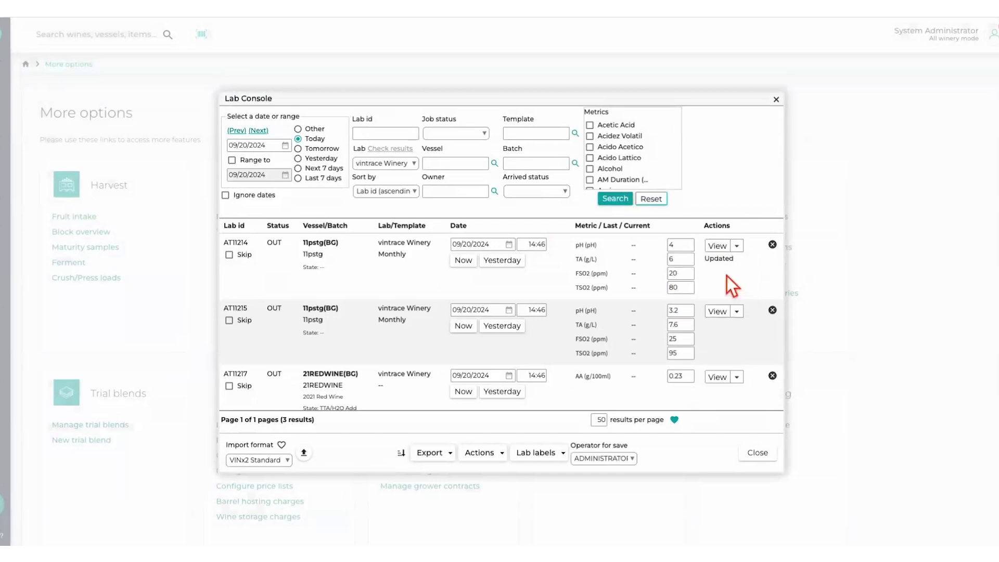
click(740, 314)
click(734, 341)
scroll(713, 363, down, 1)
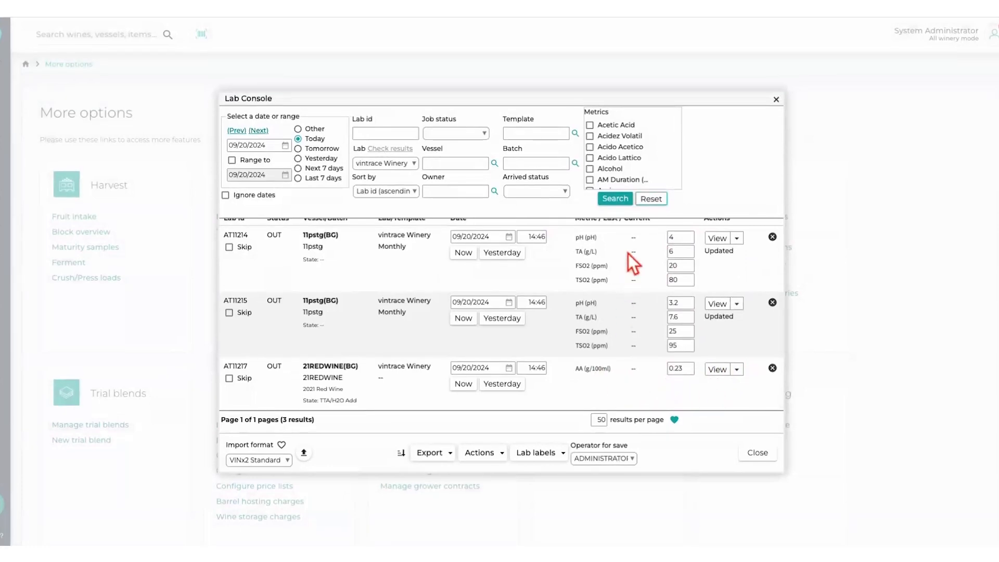
scroll(630, 256, up, 1)
scroll(645, 331, down, 1)
click(758, 453)
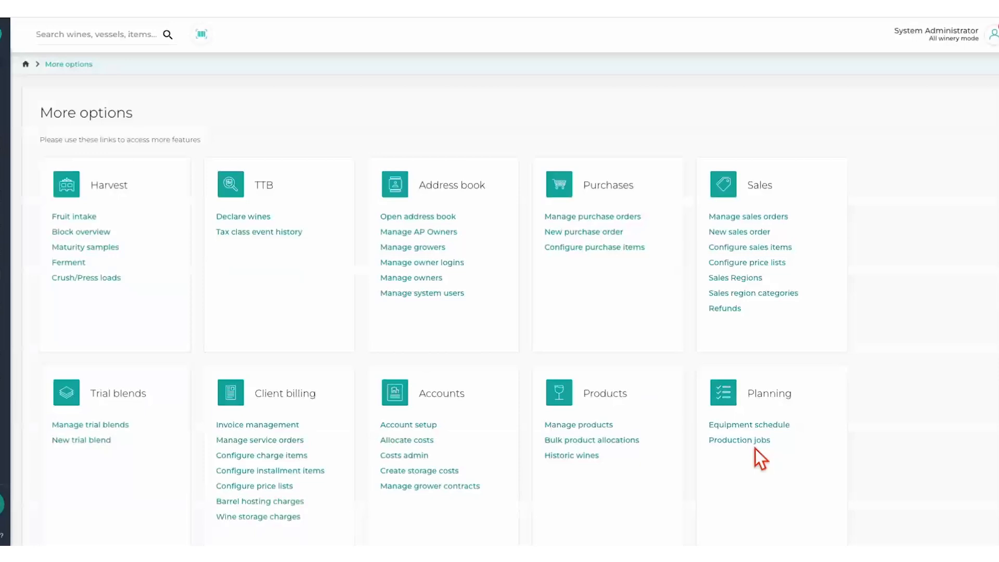
- Reopen the Lab Console and review the saved results, the AA entry of AT11217, and the upload dialog
click(3, 242)
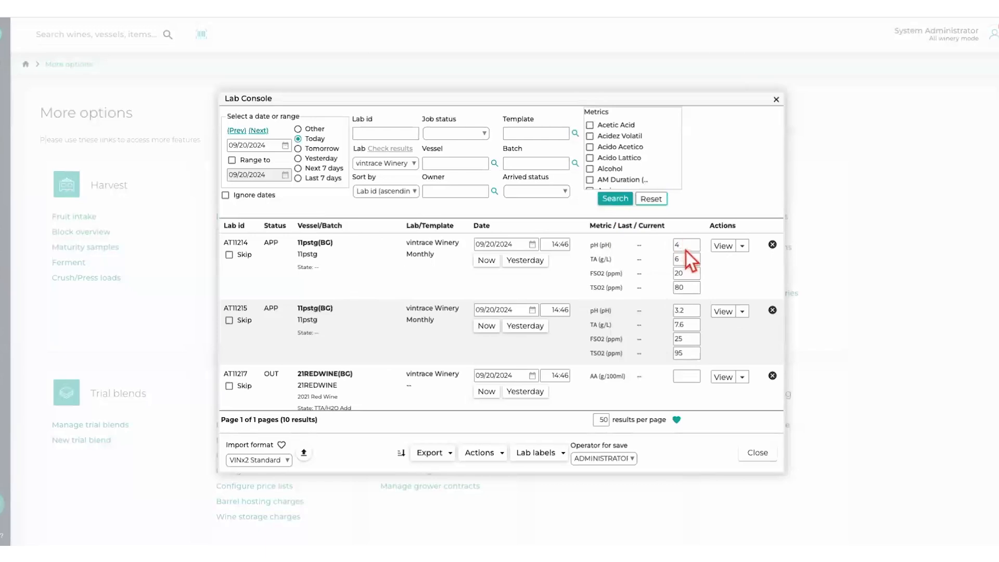
scroll(700, 327, down, 1)
click(690, 321)
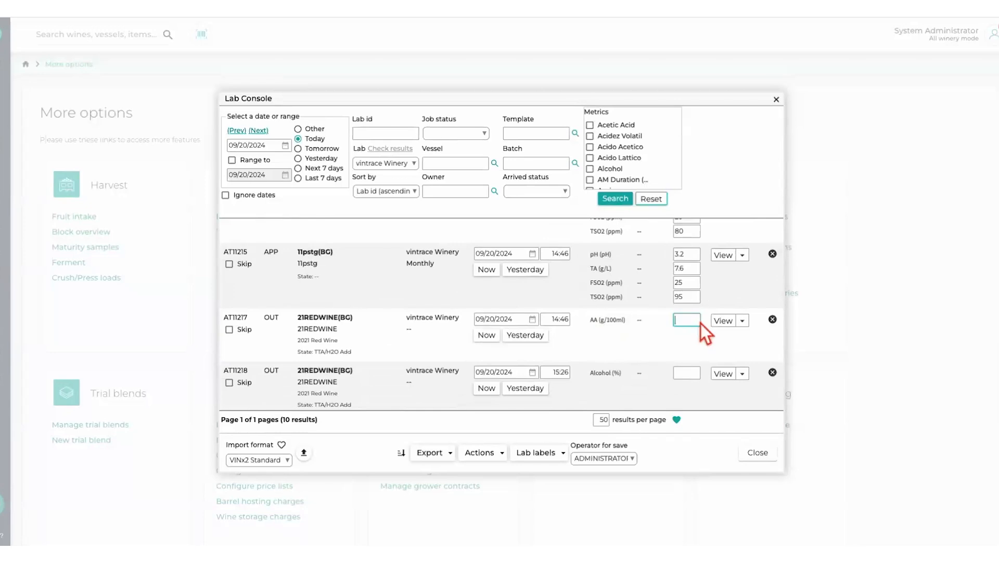
click(304, 454)
click(562, 328)
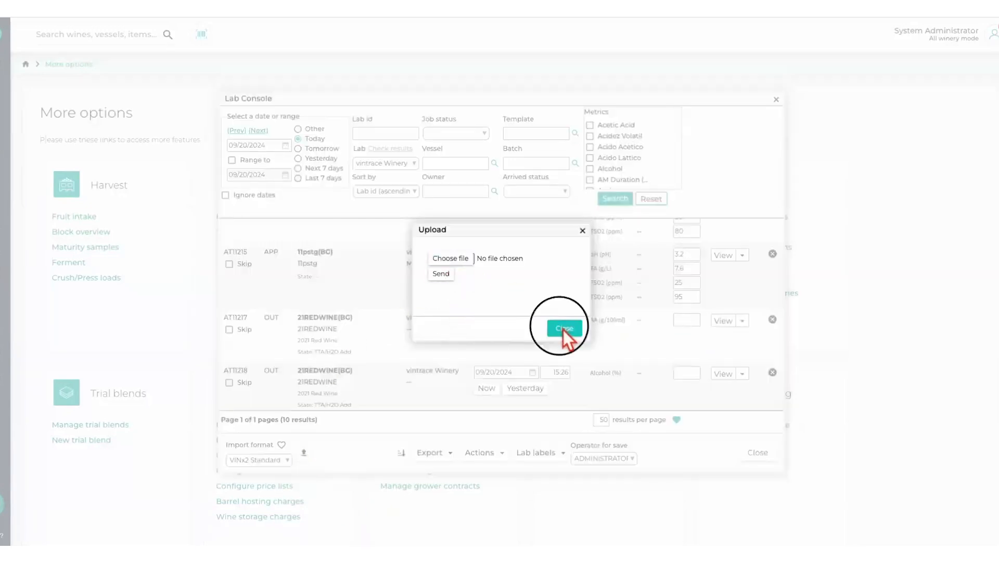
- Set the date and time of analysis AT11214 to the current moment and confirm its results
click(743, 246)
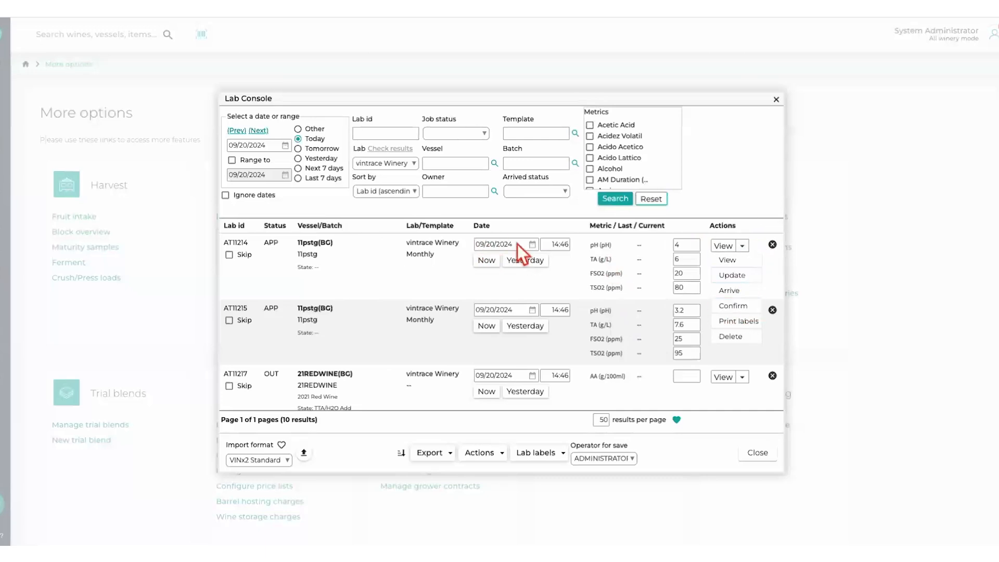
click(568, 264)
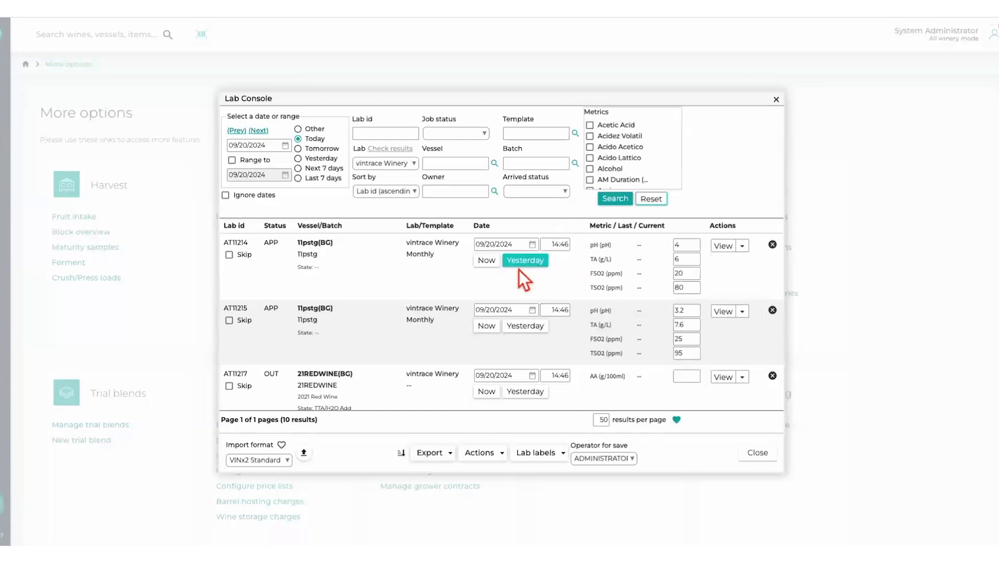
click(489, 265)
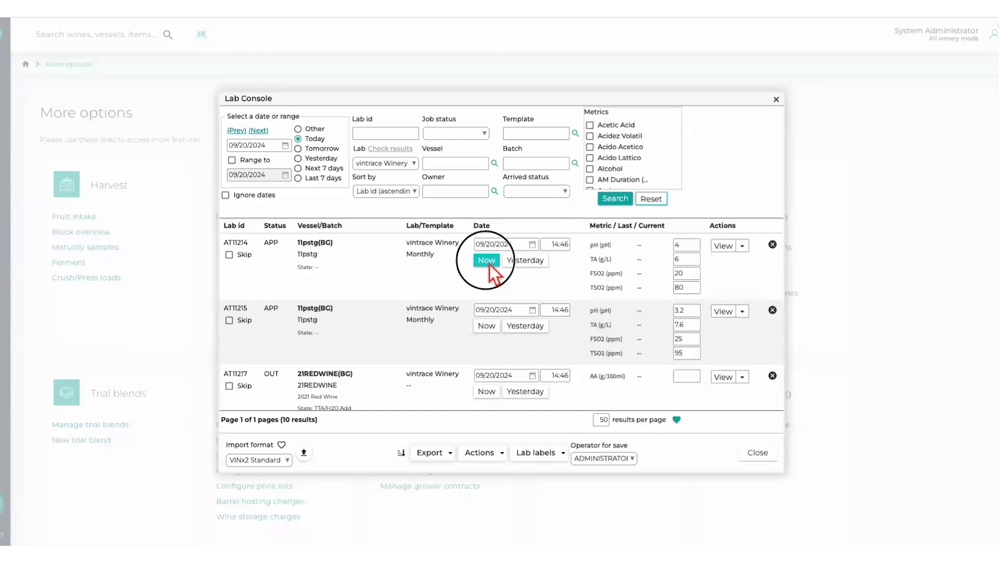
click(533, 245)
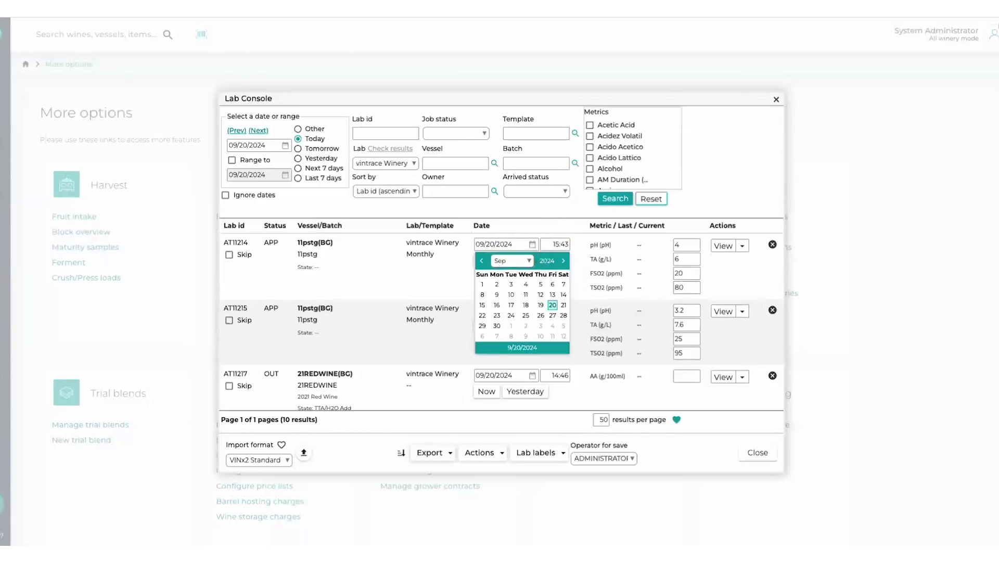
click(581, 250)
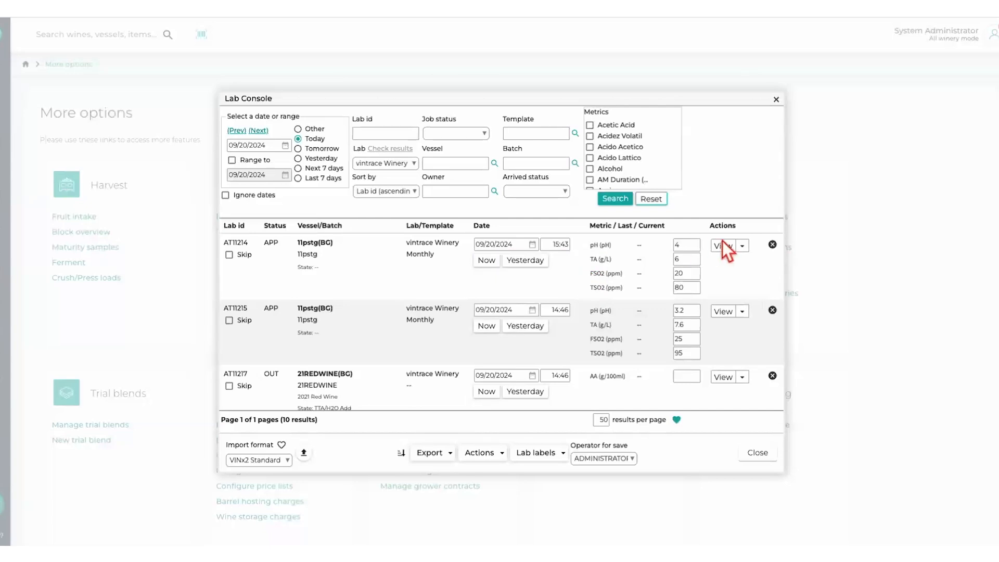
click(745, 247)
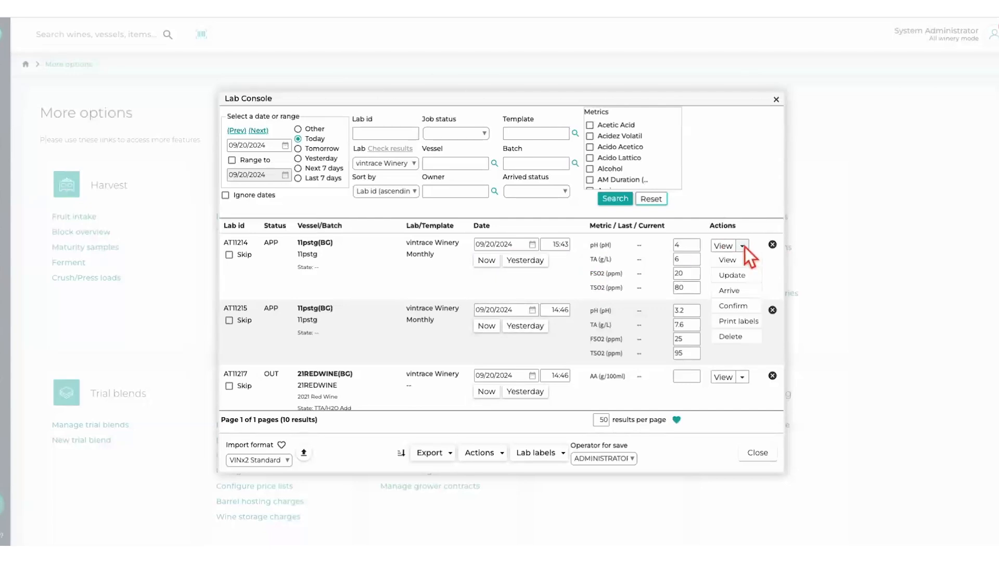
click(746, 307)
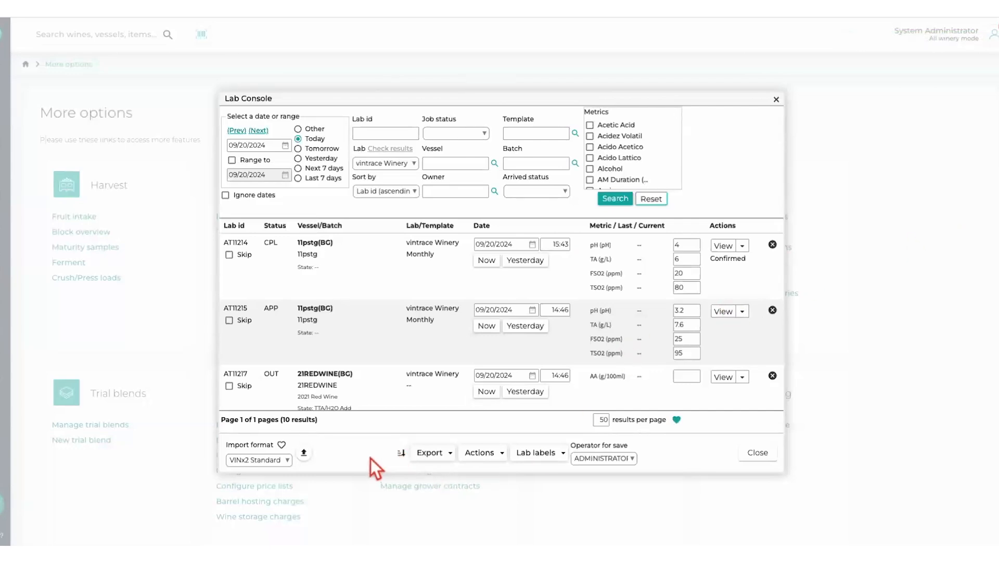
click(503, 453)
click(565, 454)
click(744, 312)
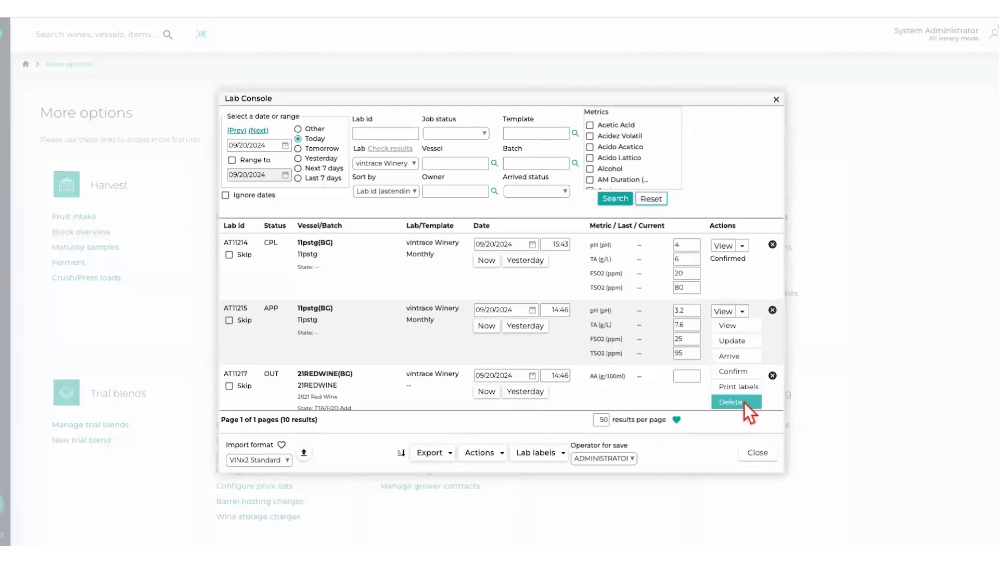
click(714, 442)
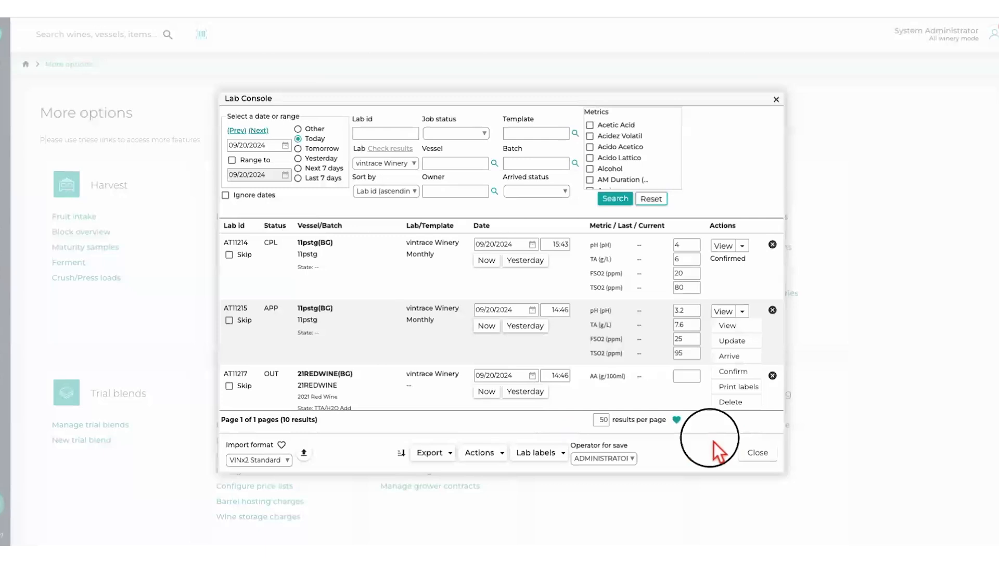
- Remove analyses AT11217 through AT11221 from the displayed list without deleting them, and close the Lab Console
scroll(713, 399, down, 1)
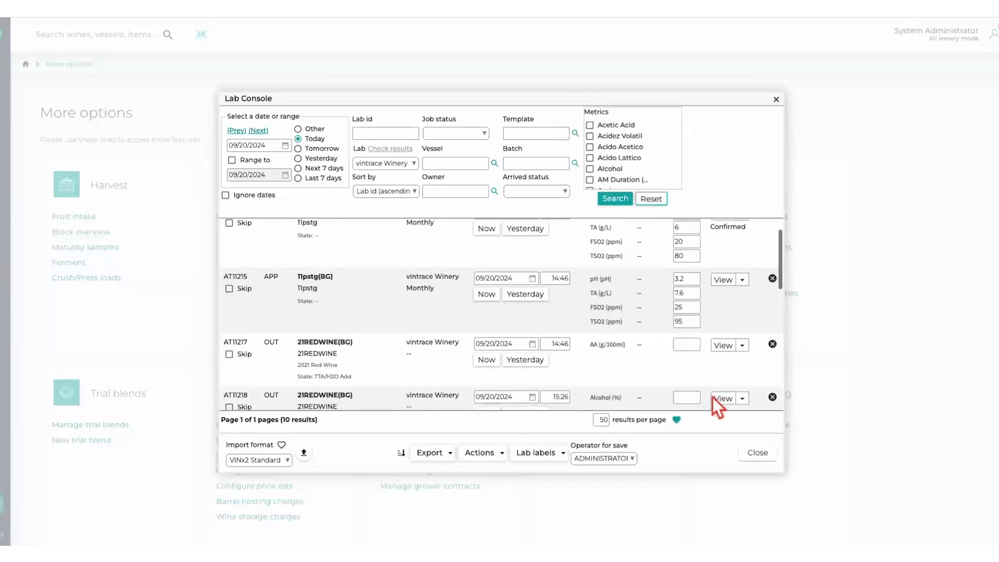
click(774, 346)
click(773, 345)
click(773, 345)
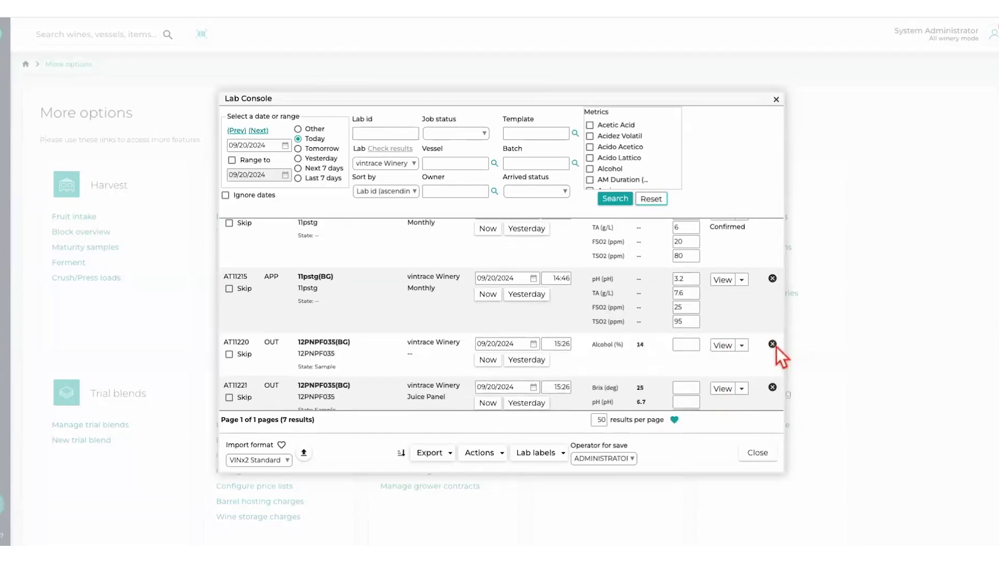
click(773, 344)
click(773, 344)
click(497, 453)
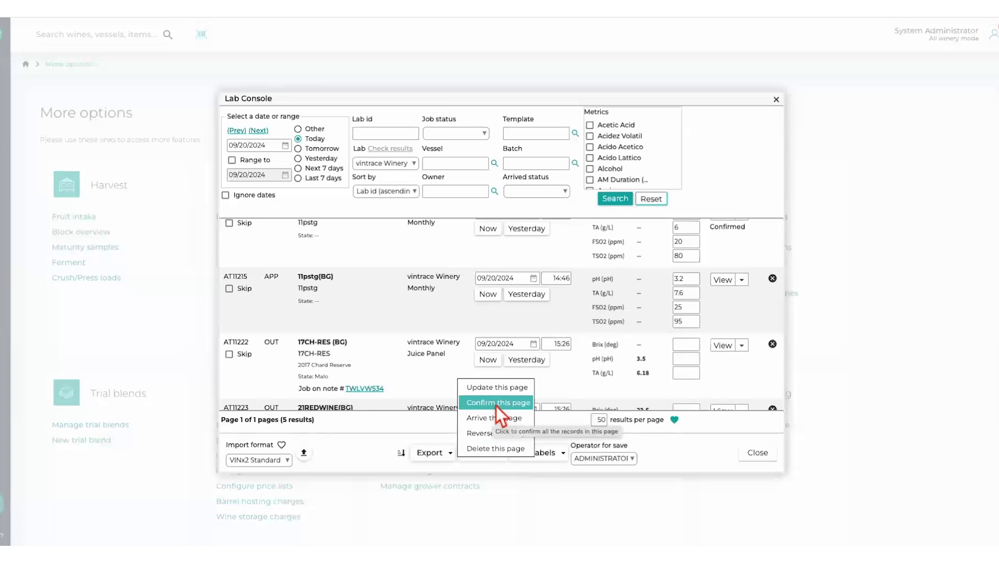
click(744, 321)
click(761, 456)
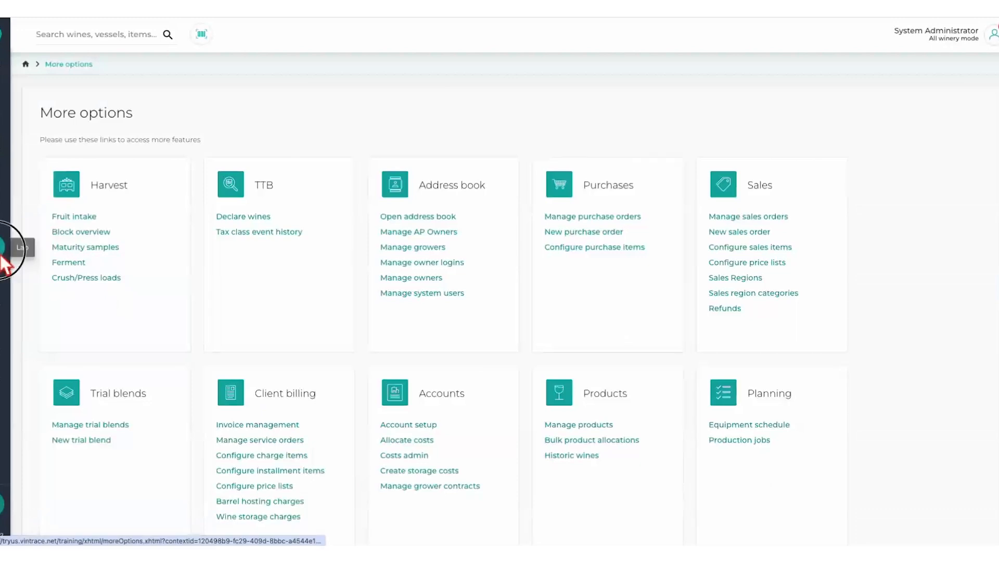
- Reopen the Lab Console and check whether the removed analyses AT11217 through AT11221 are listed
click(430, 248)
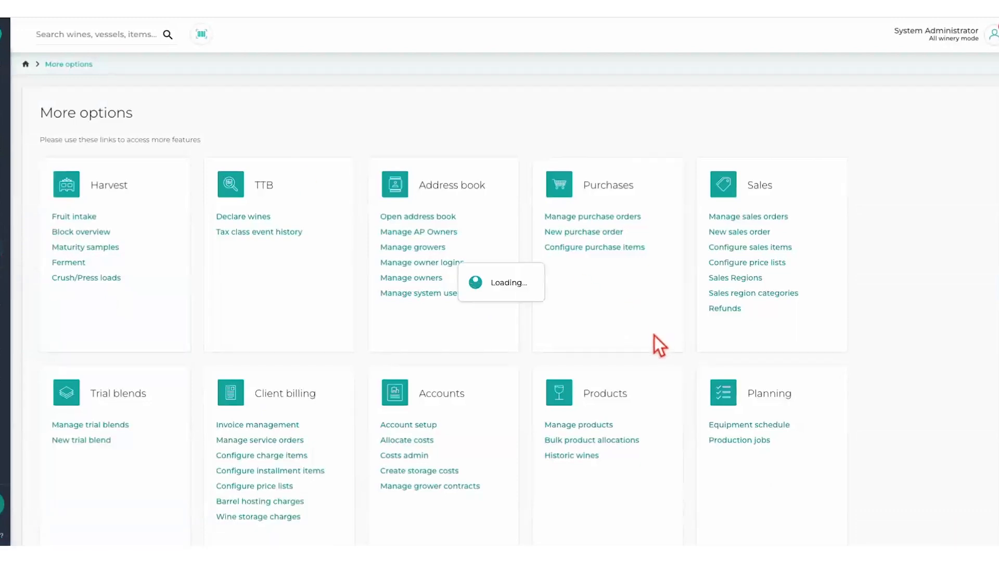
scroll(650, 342, down, 2)
scroll(650, 341, down, 2)
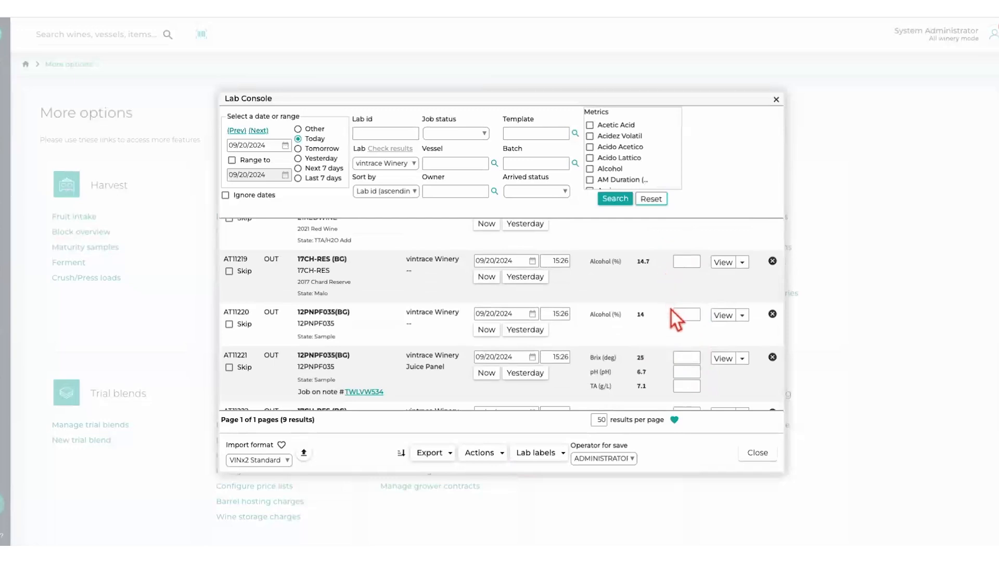
scroll(660, 324, down, 3)
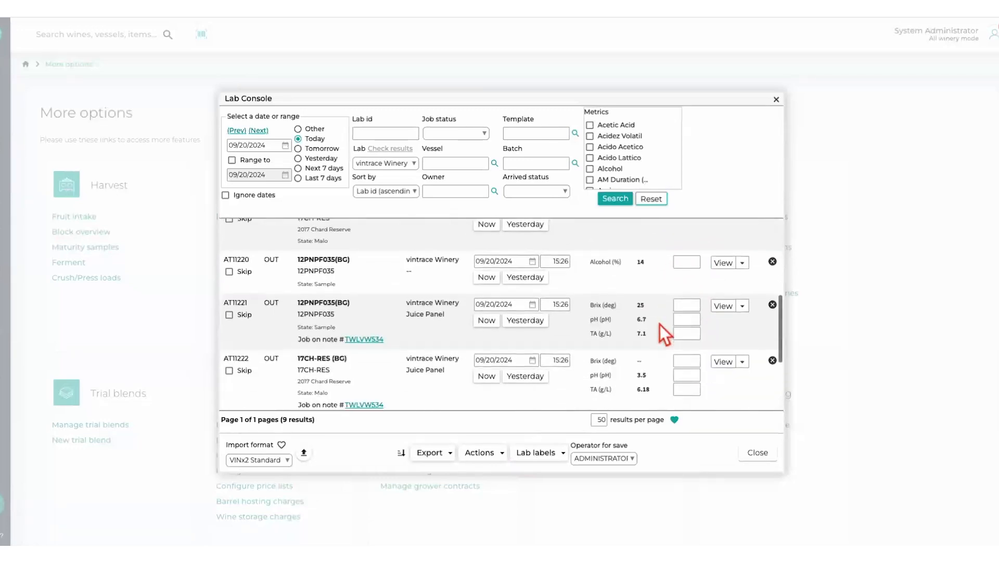